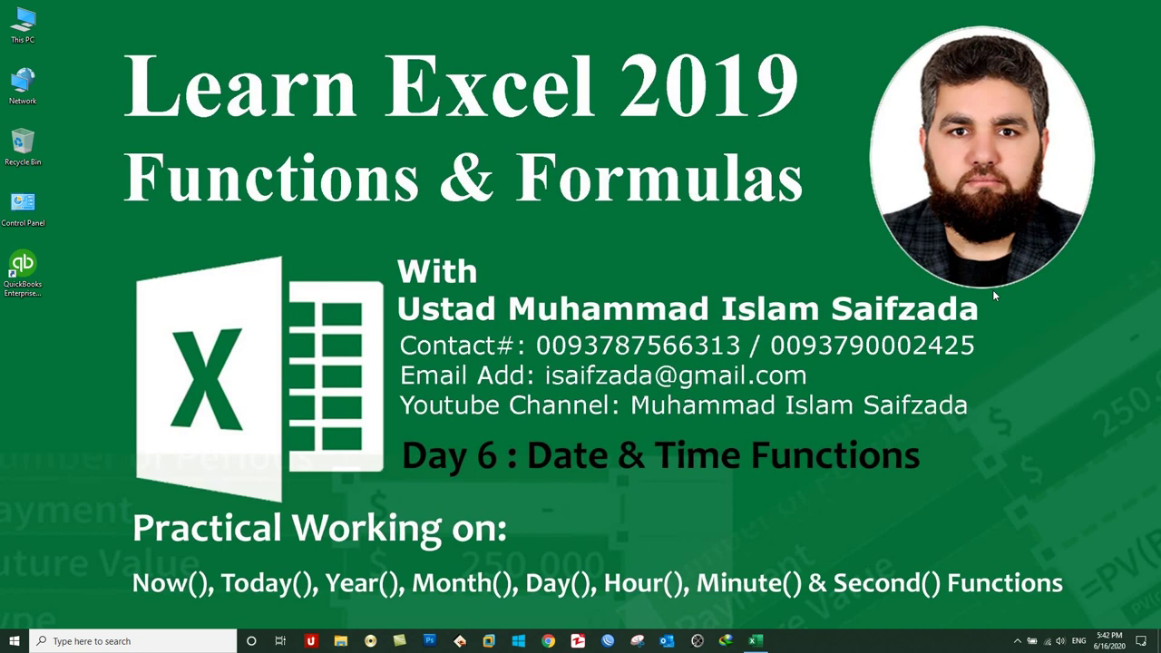
Bring up the blank Book1 workbook from the Excel taskbar icon.
left_click(754, 640)
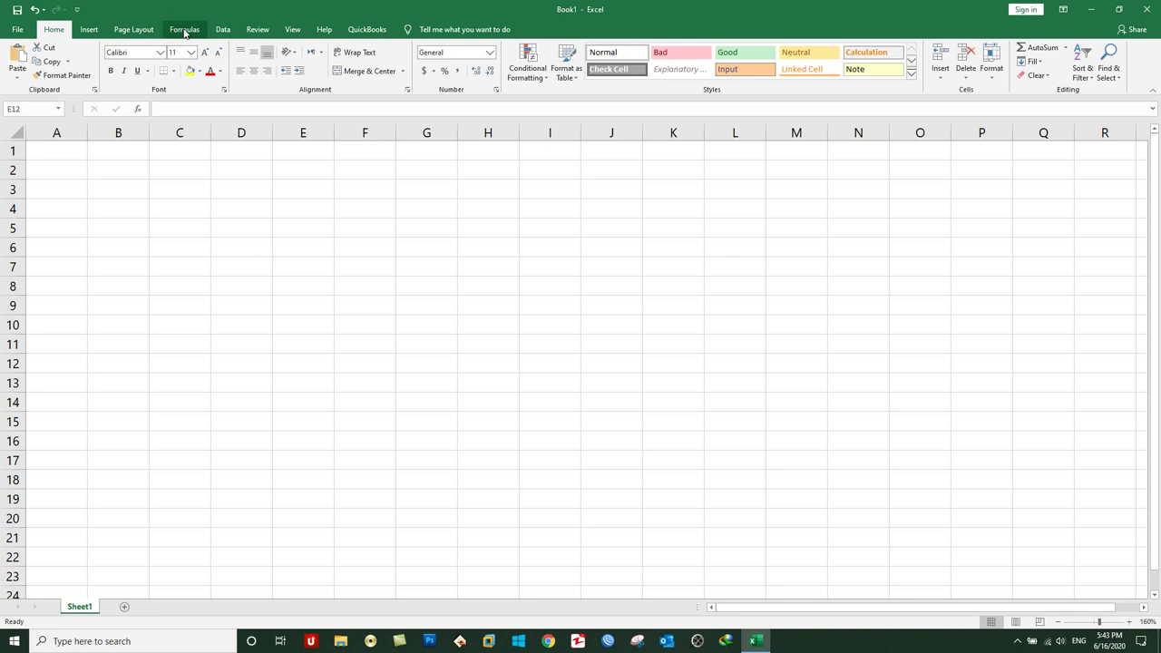
Show the Formulas tab and browse the Financial, Logical and Text function lists.
left_click(185, 30)
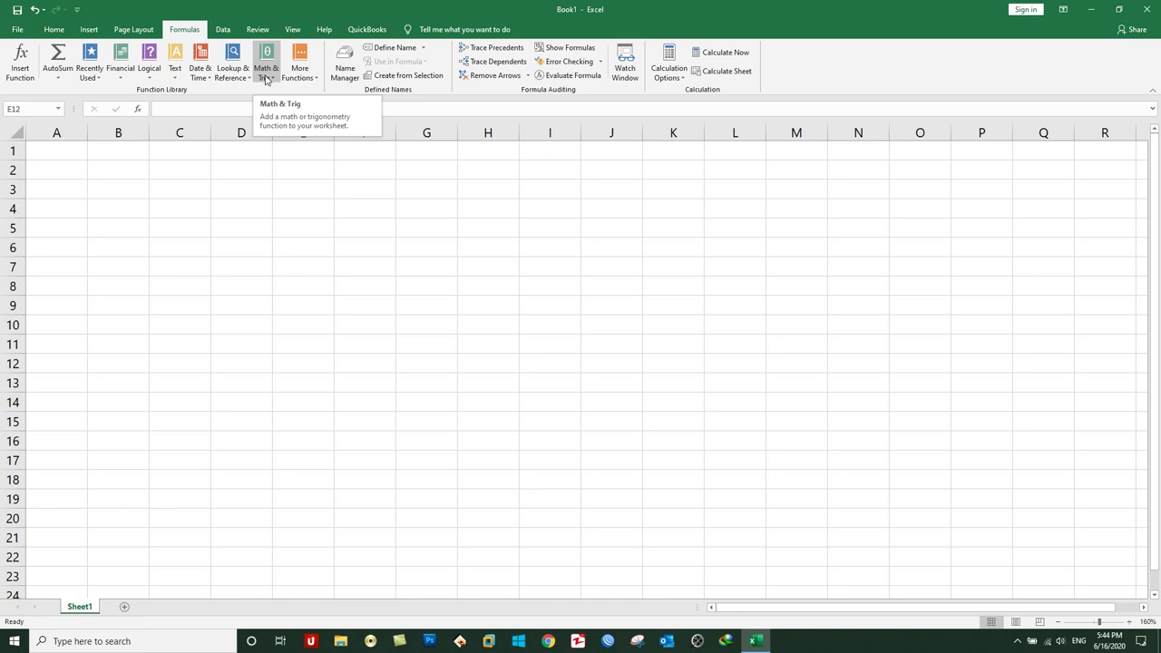
left_click(123, 80)
left_click(122, 80)
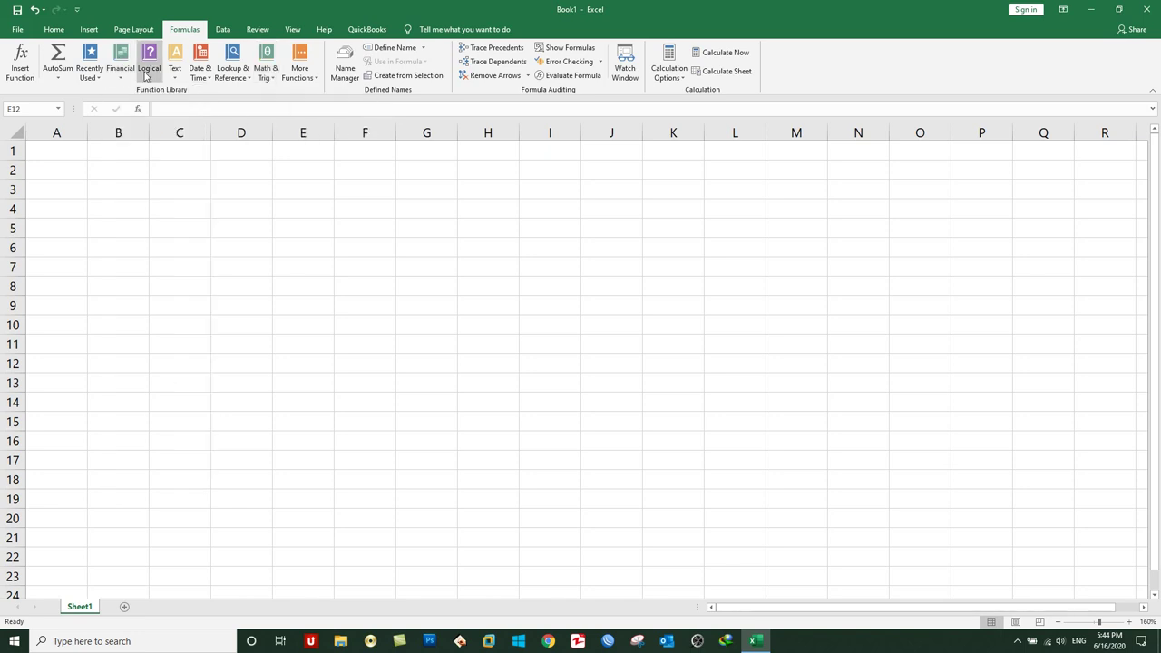
left_click(148, 78)
left_click(172, 80)
left_click(172, 79)
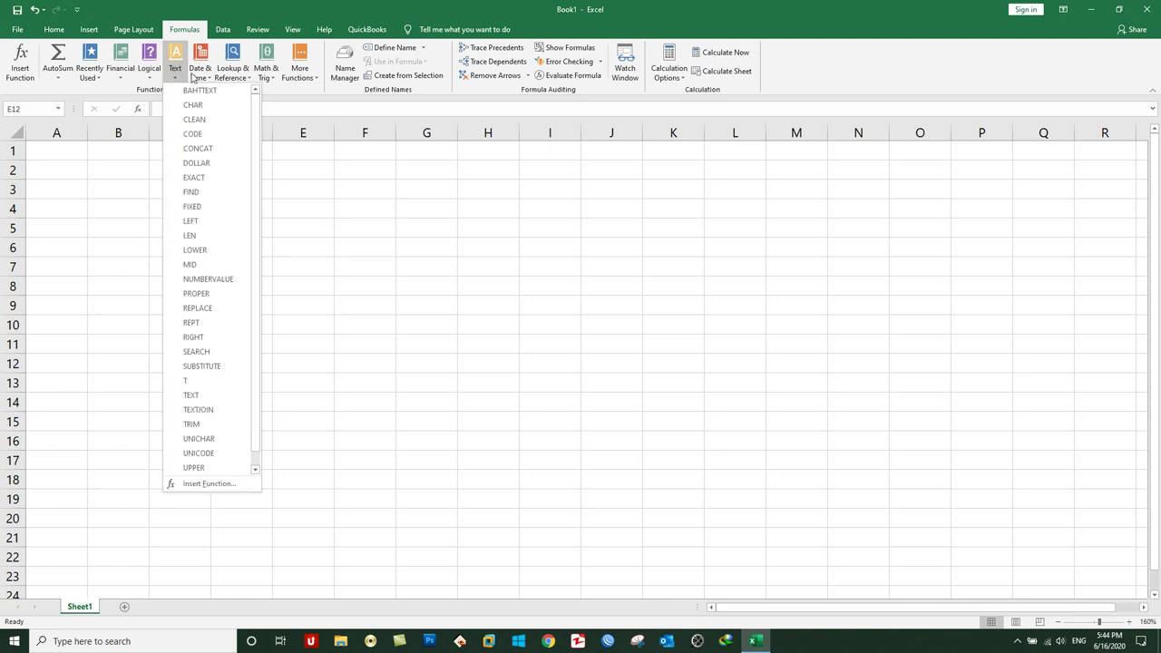
Browse the Date & Time, Lookup & Reference, Math & Trig and More Functions lists.
left_click(201, 72)
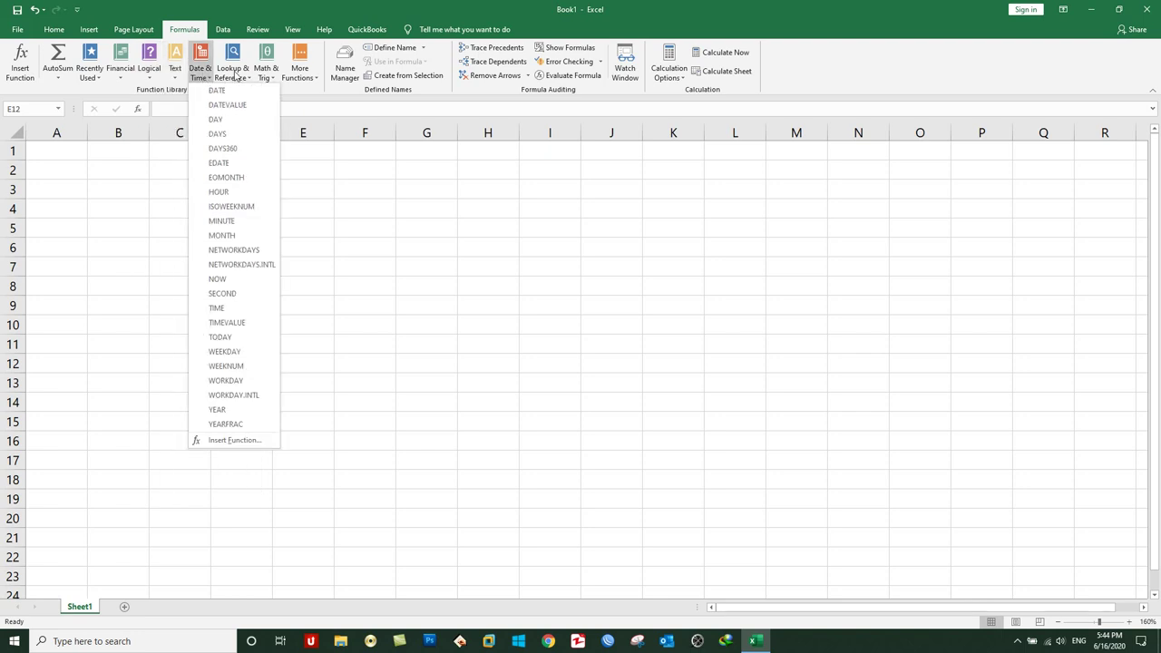
left_click(246, 78)
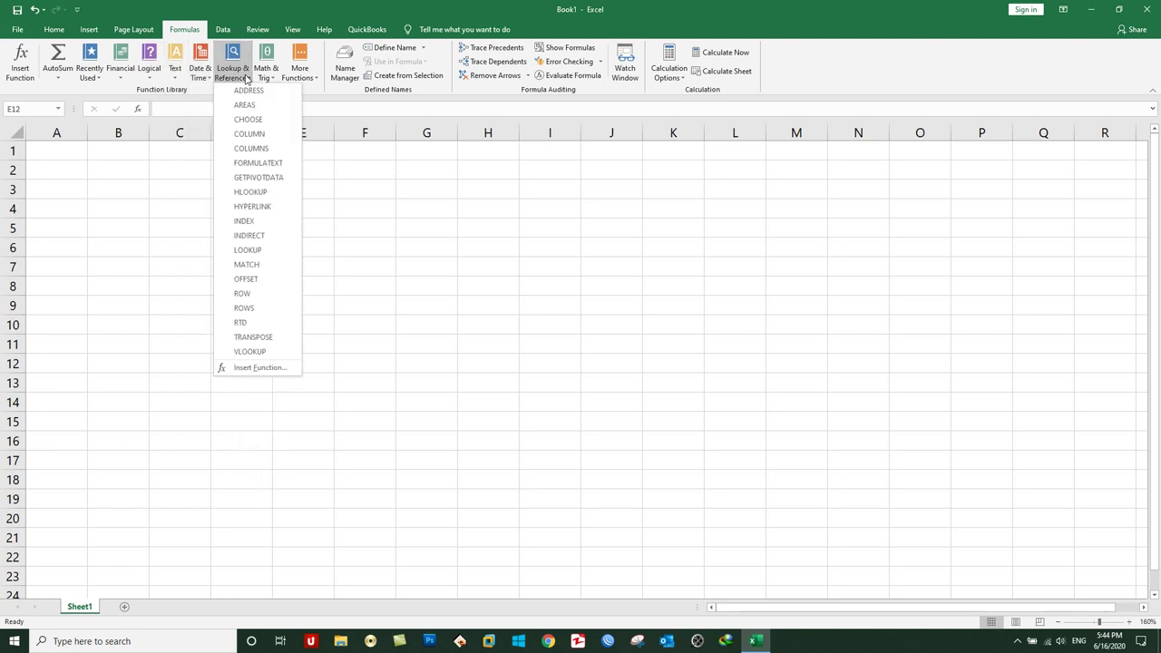
left_click(266, 77)
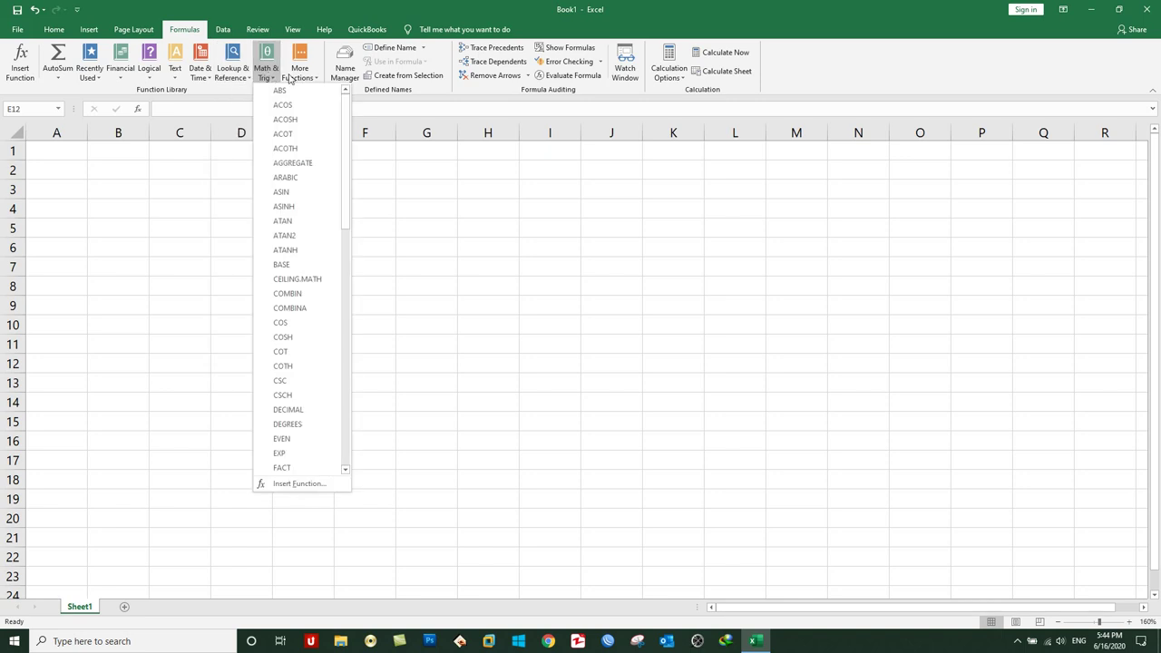
left_click(298, 78)
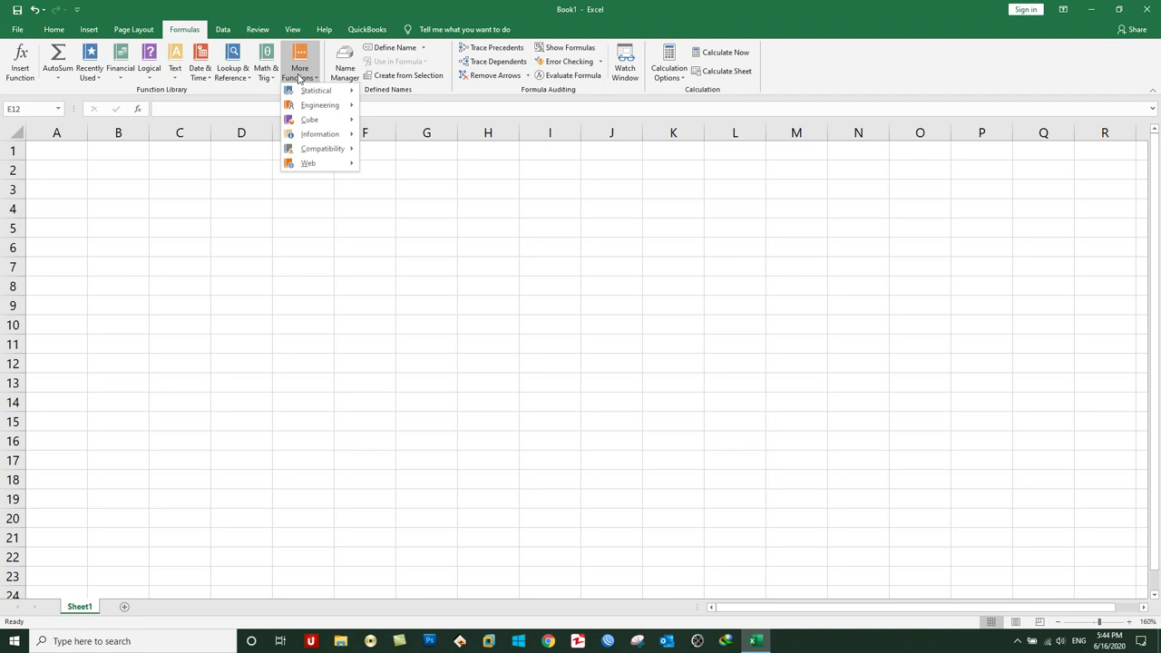
left_click(298, 79)
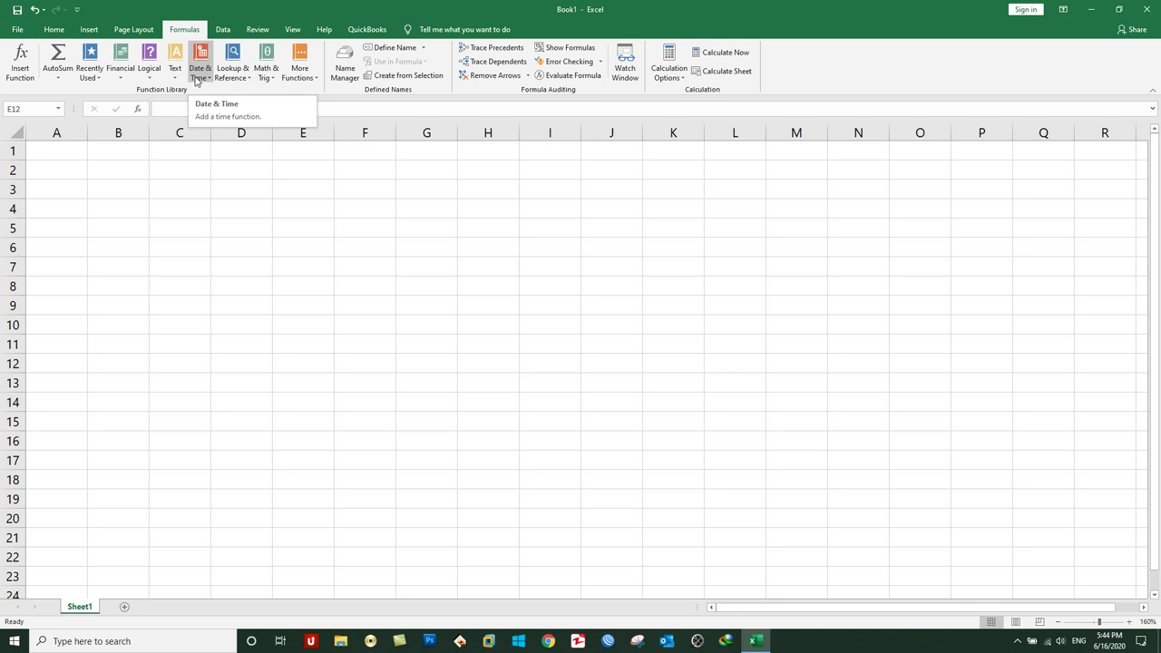
left_click(198, 79)
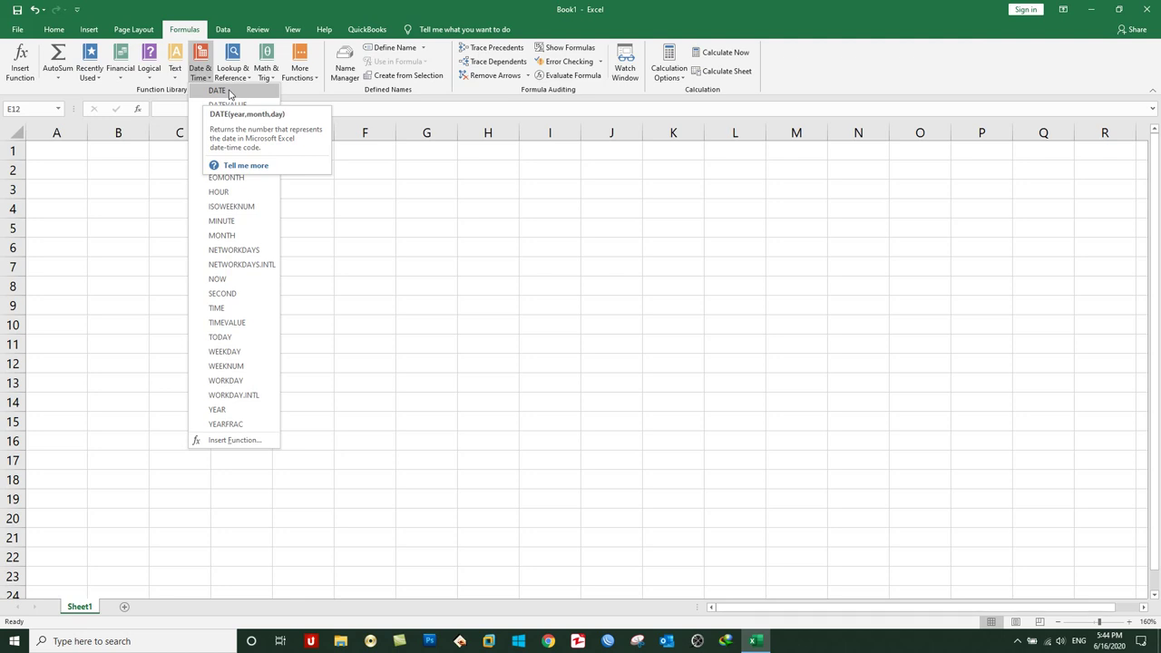
left_click(201, 72)
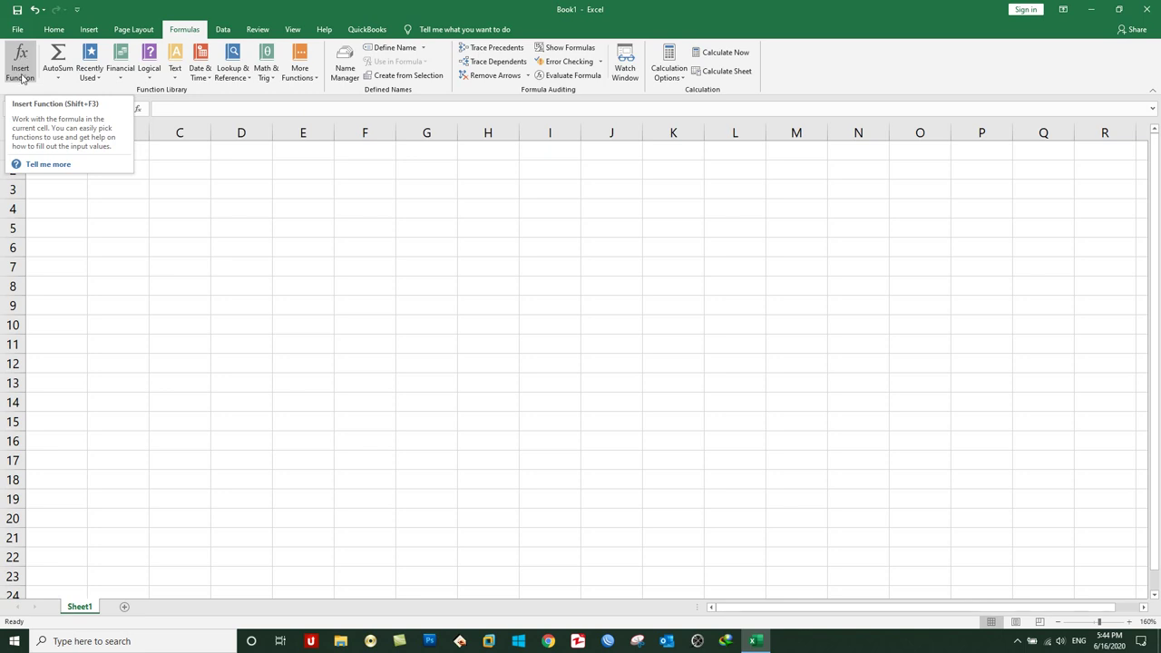
Launch Insert Function and list functions from All categories, scrolling through them.
left_click(22, 78)
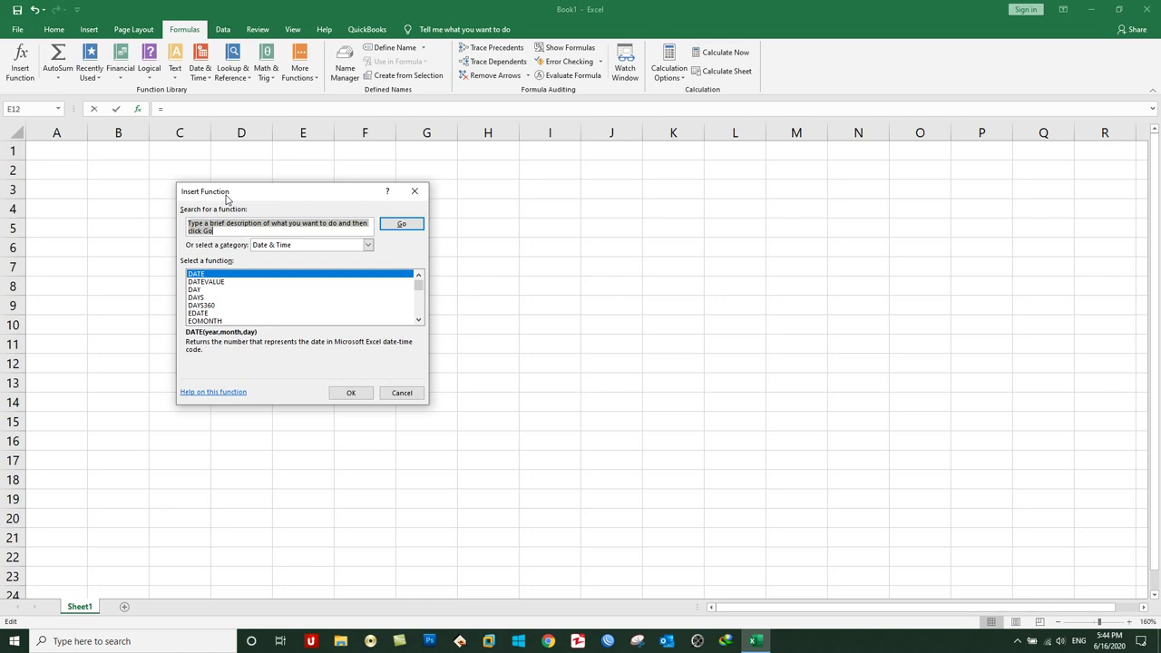
left_click(264, 245)
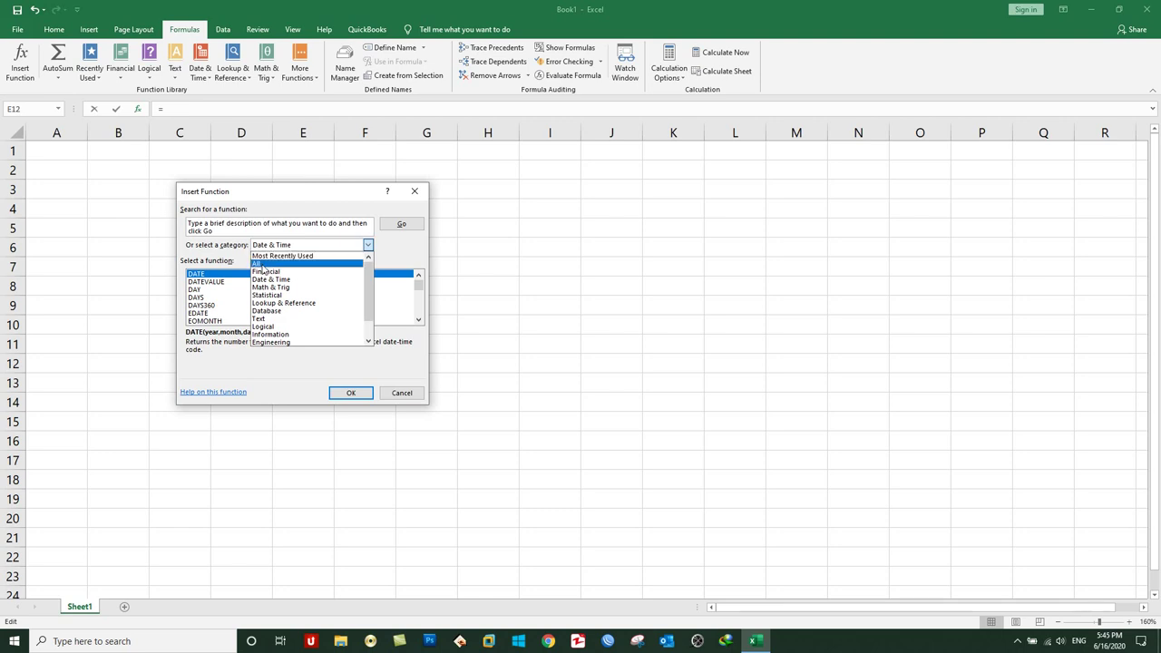
left_click(261, 264)
left_click(420, 311)
left_click(420, 311)
left_click_drag(420, 311, 421, 317)
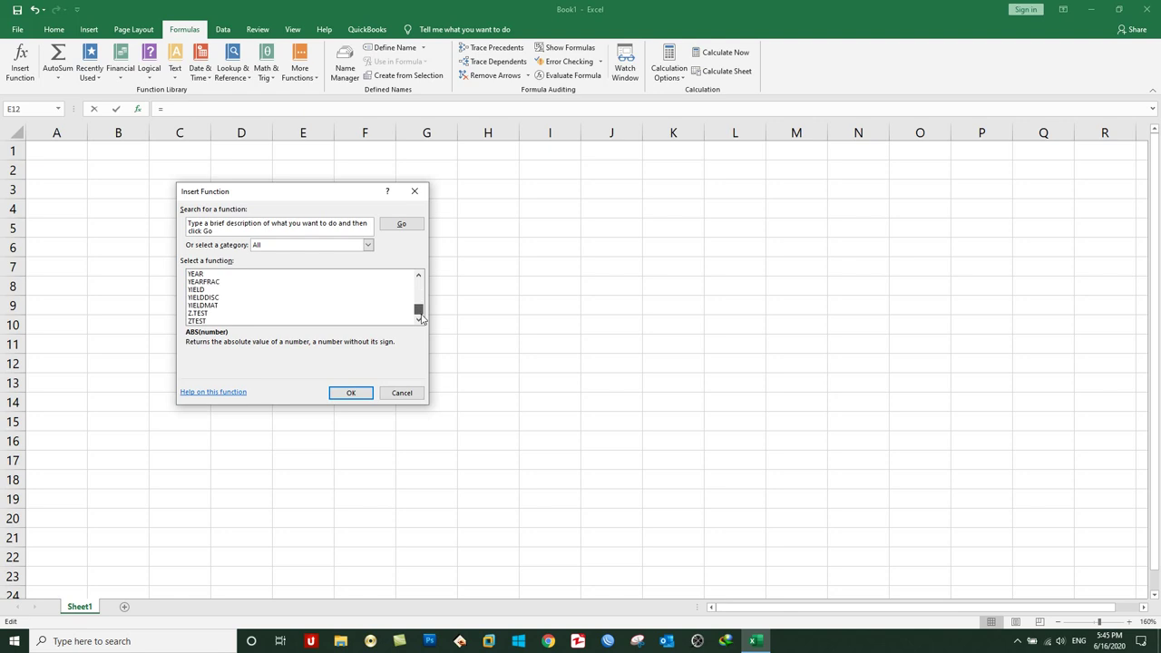
left_click_drag(420, 309, 420, 279)
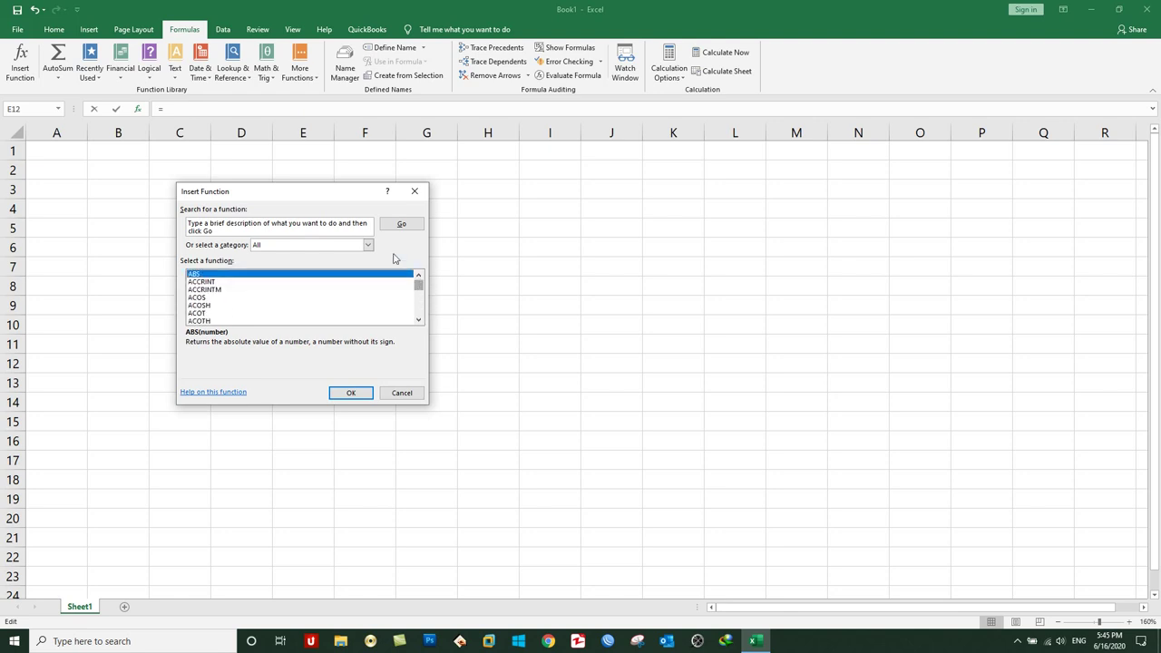
Switch the category to Date & Time, briefly back to All, then settle on Date & Time.
left_click(368, 246)
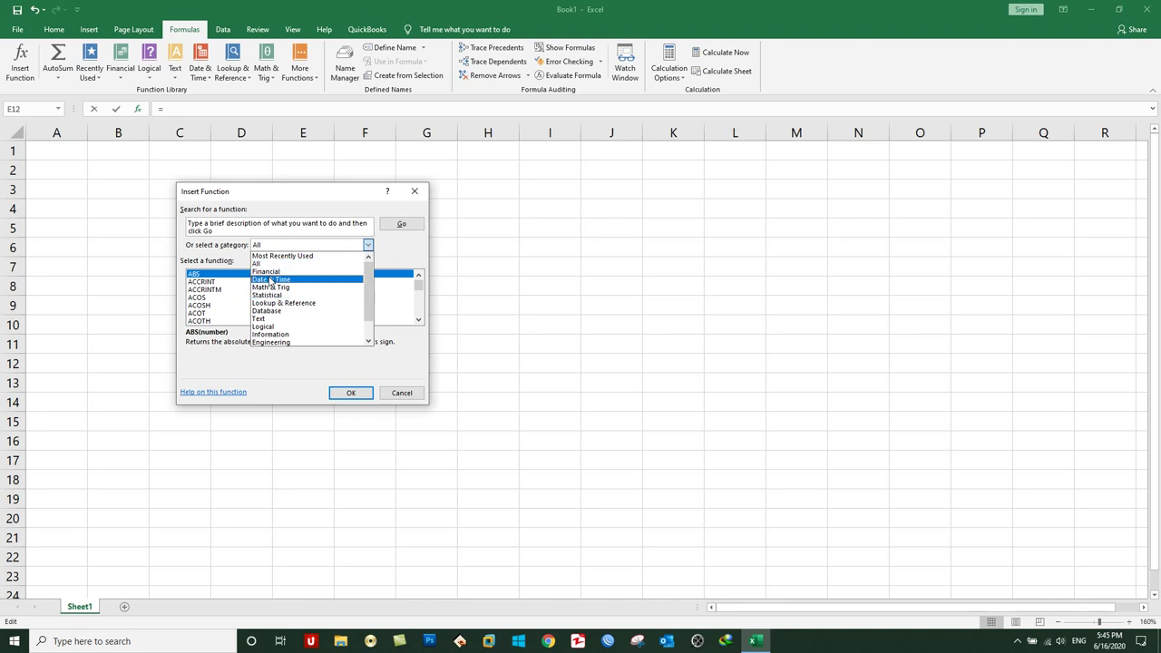
left_click(270, 281)
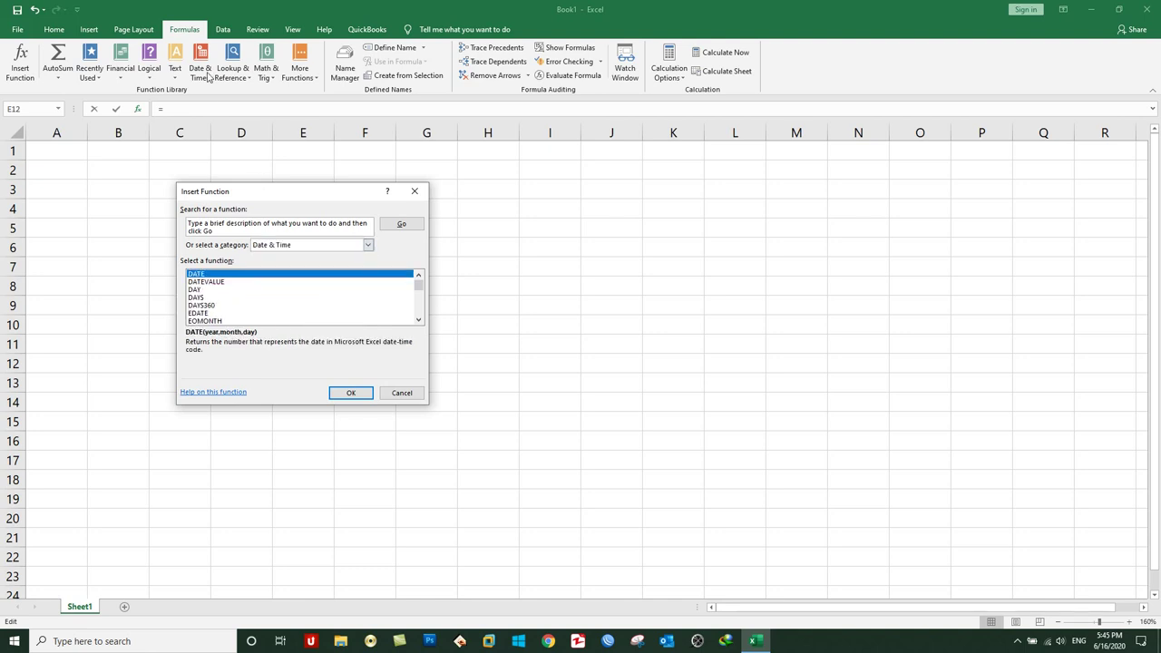
left_click(275, 247)
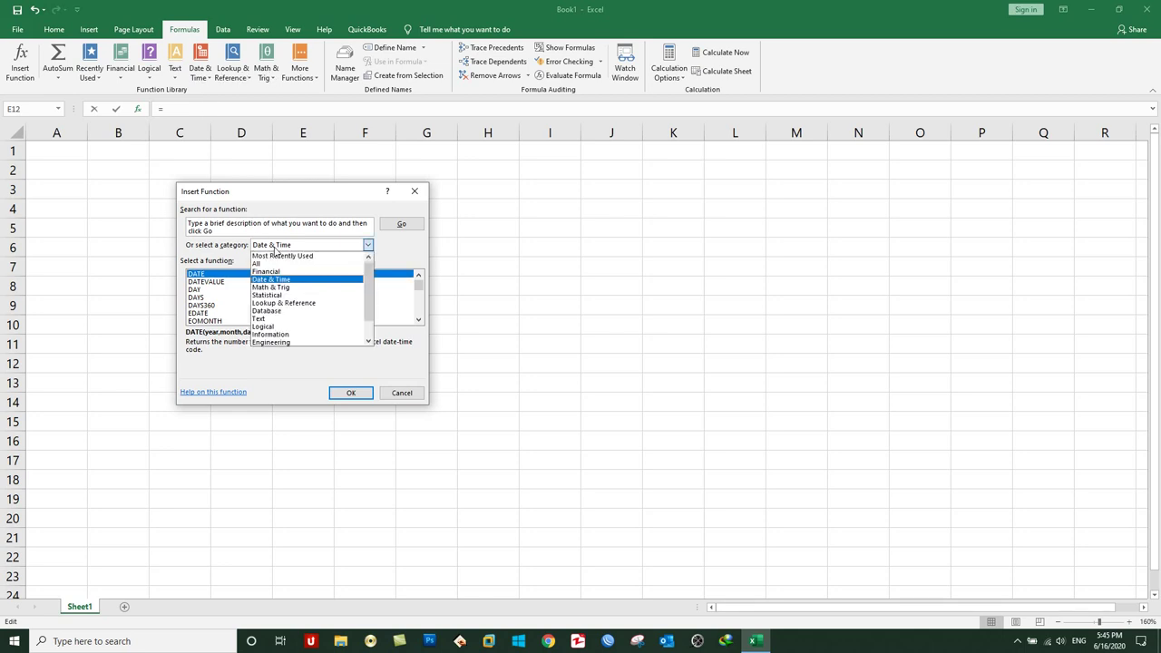
left_click(278, 263)
left_click(278, 249)
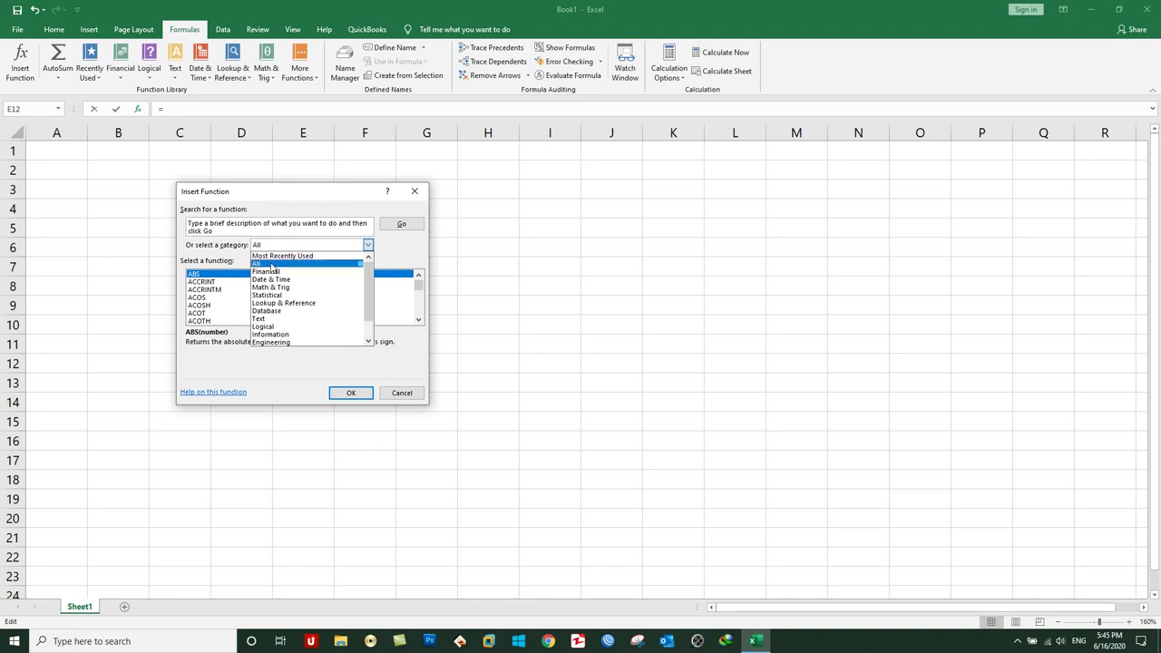
left_click(276, 282)
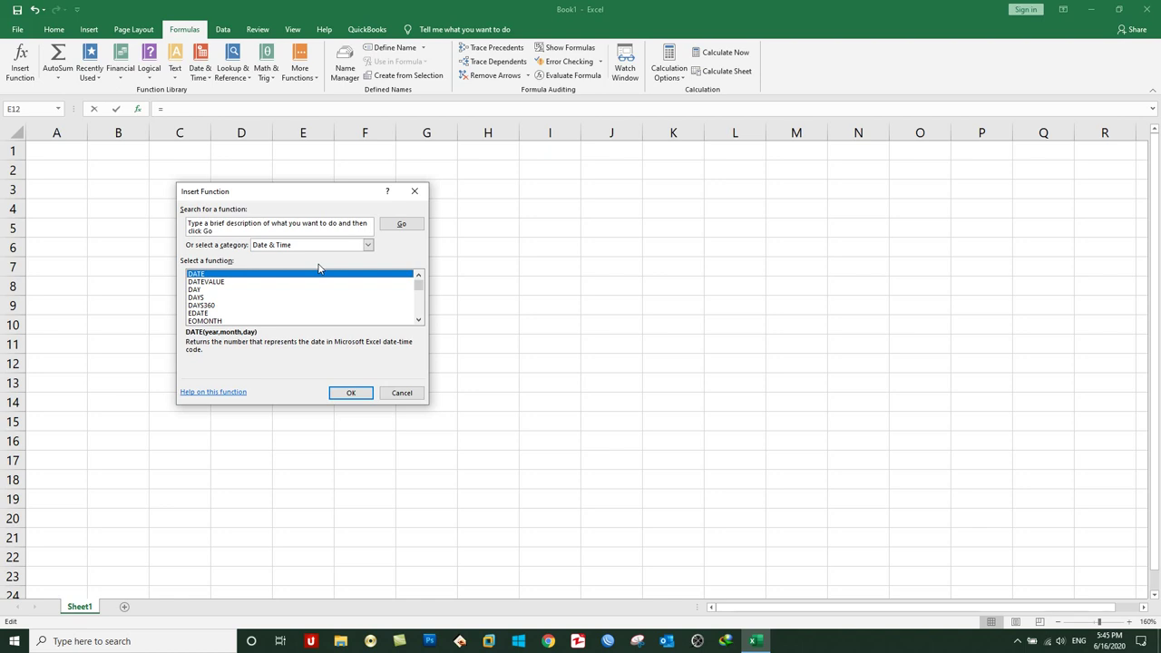
Search all functions for 'Days' to list DAYS and DAYS360, then cancel without inserting.
left_click(217, 231)
left_click_drag(218, 231, 184, 228)
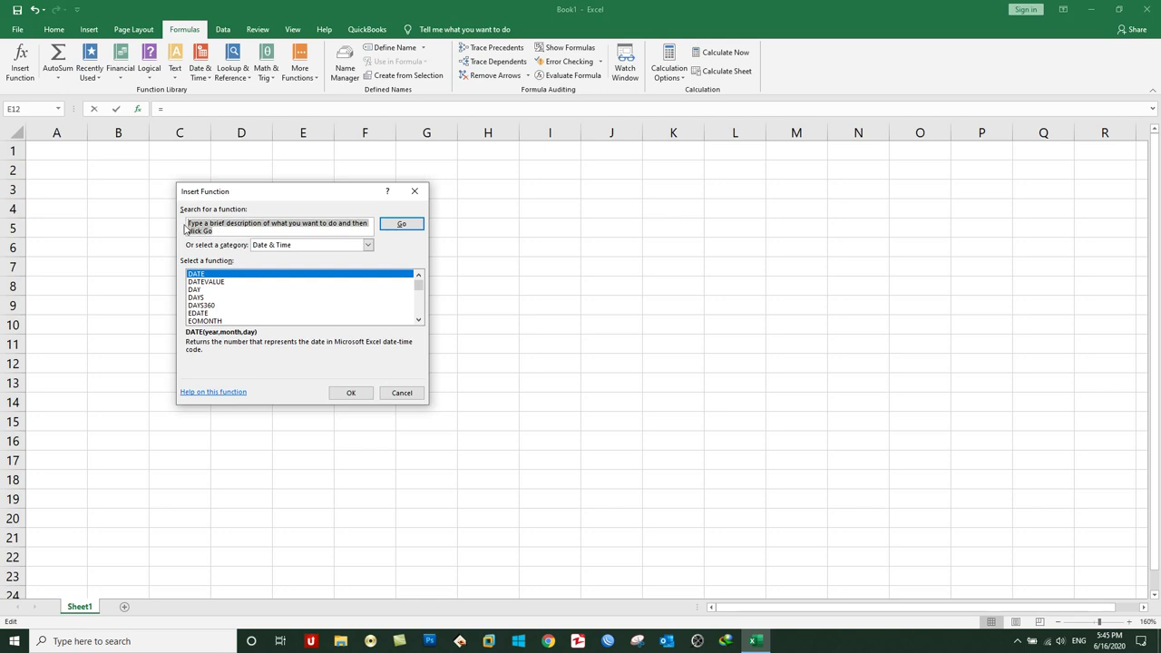
type("Days")
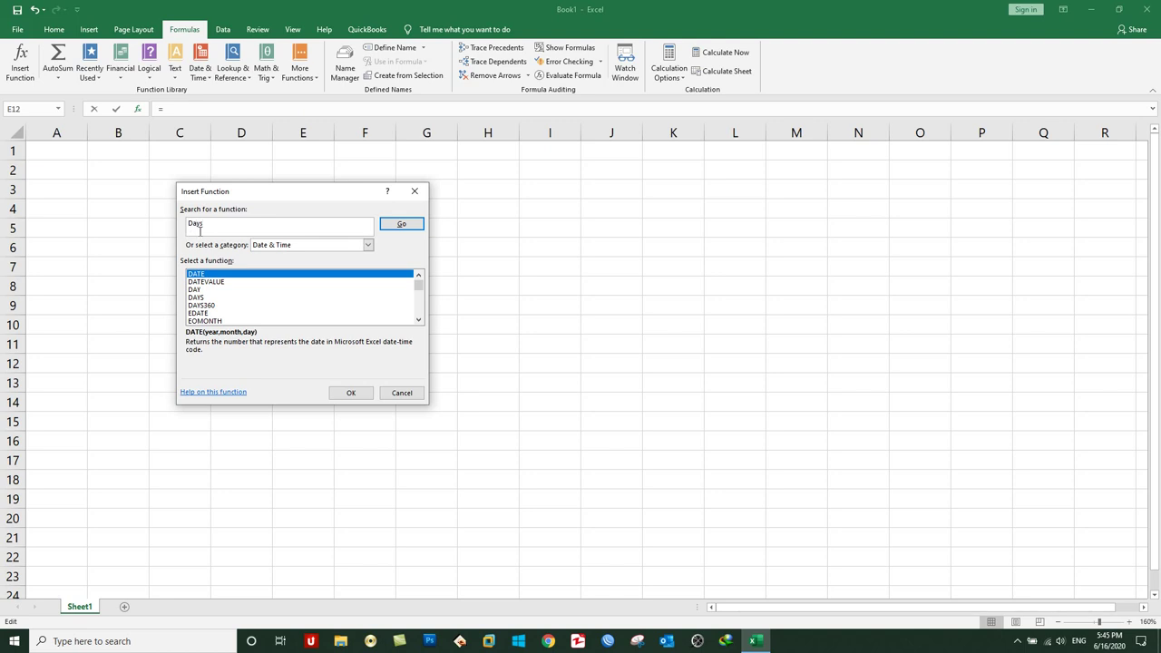
left_click(293, 246)
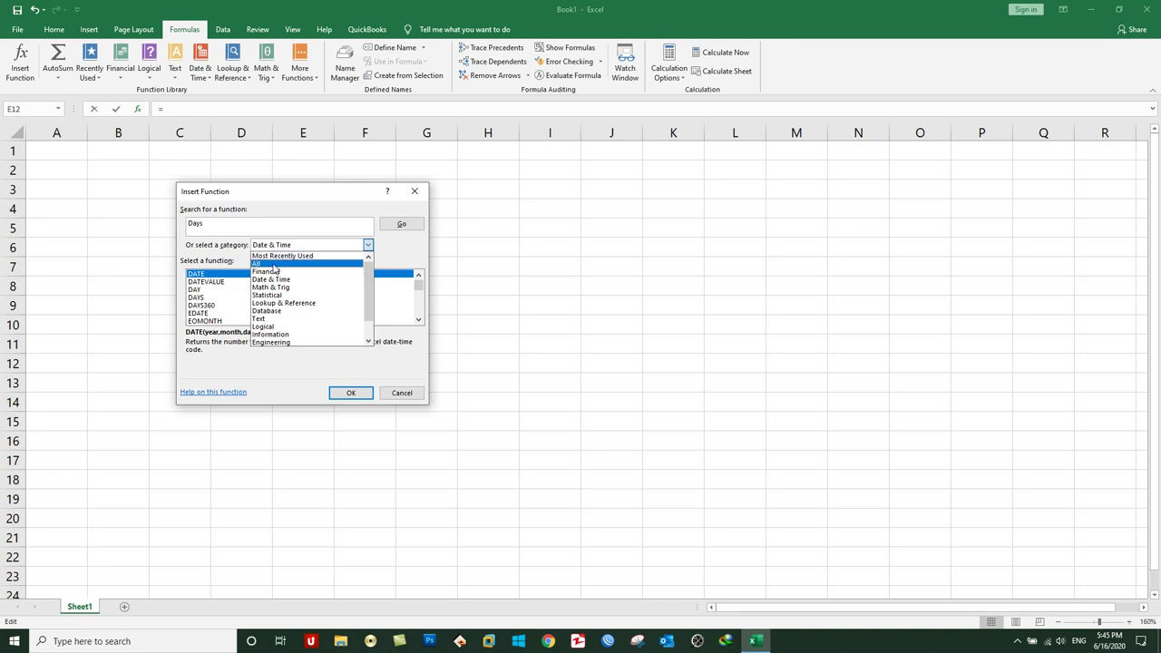
left_click(273, 265)
left_click(222, 227)
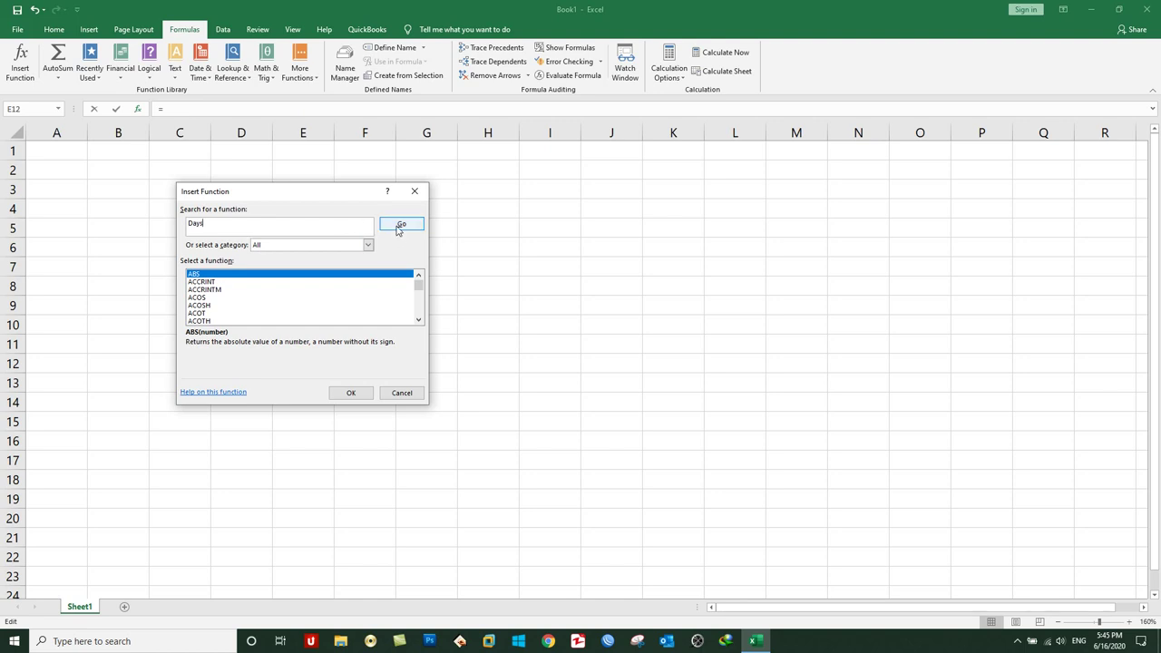
left_click(397, 227)
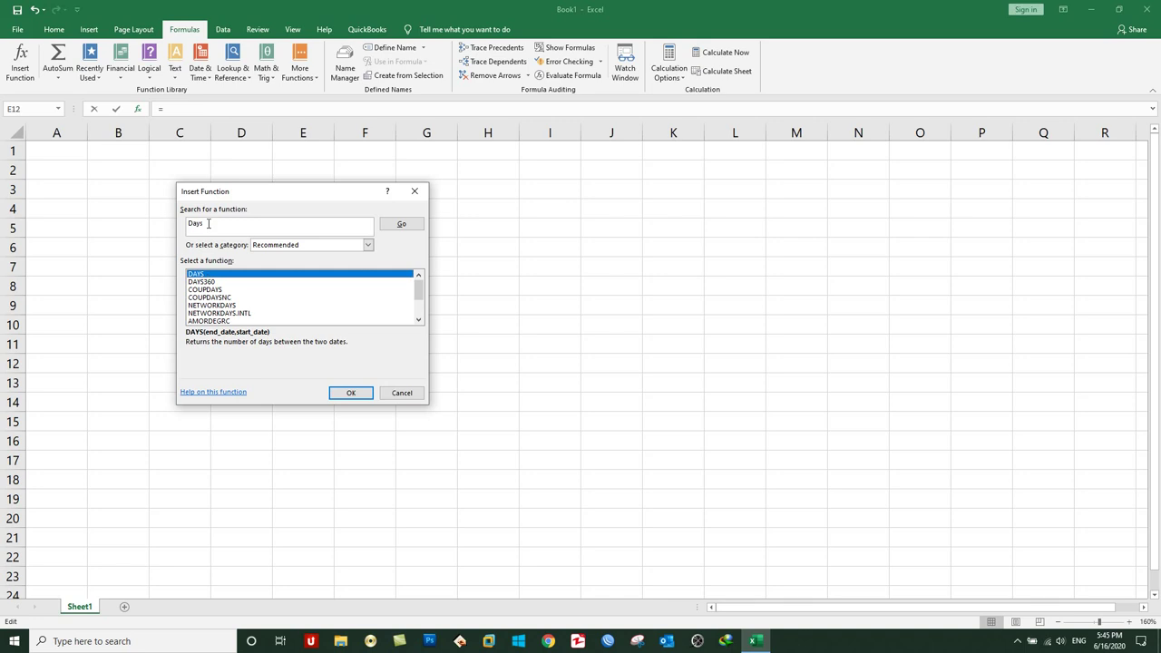
left_click(208, 225)
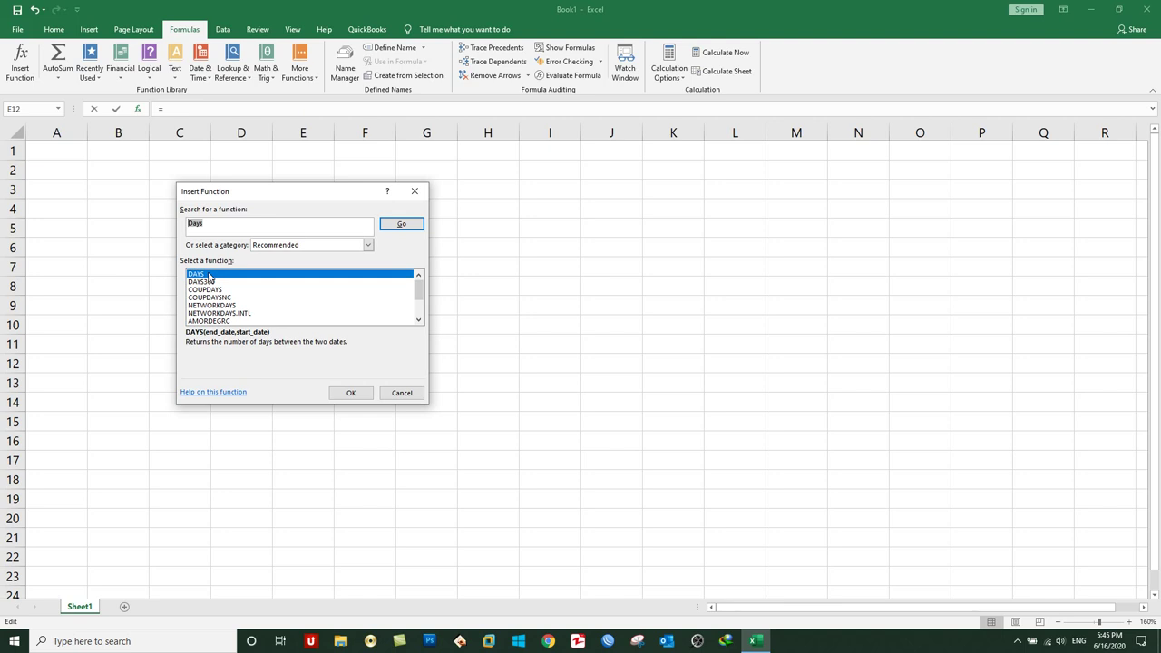
left_click(402, 393)
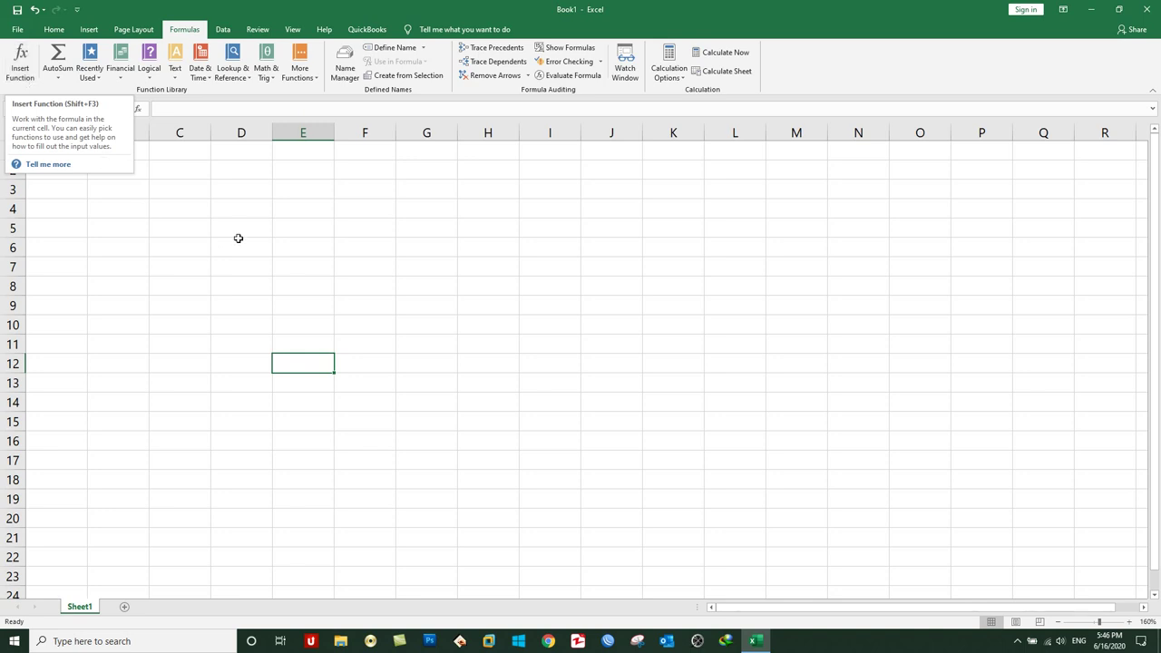
Select E6, call up Insert Function with Shift+F3, and cancel it.
left_click(306, 248)
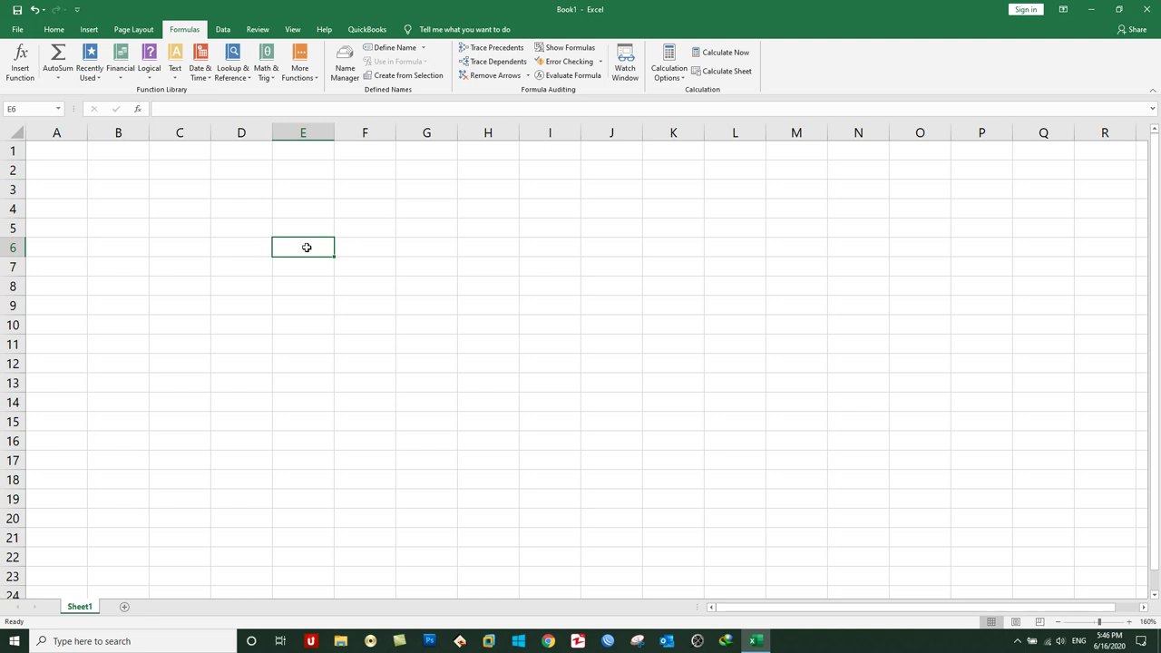
key("shift+F3")
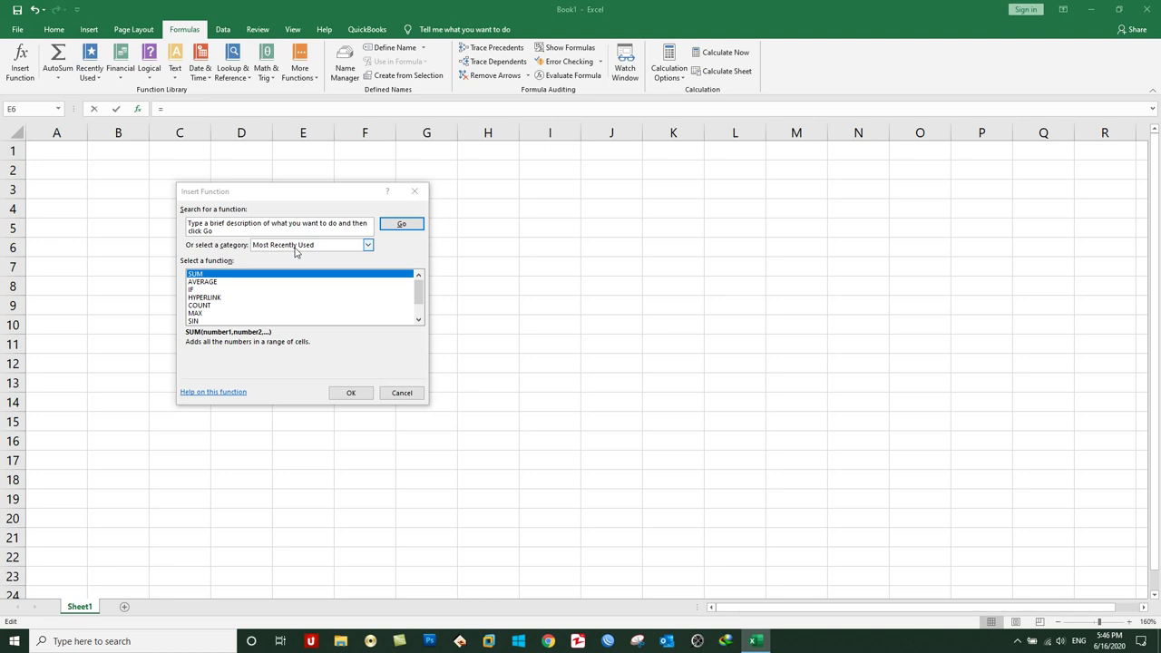
left_click(402, 393)
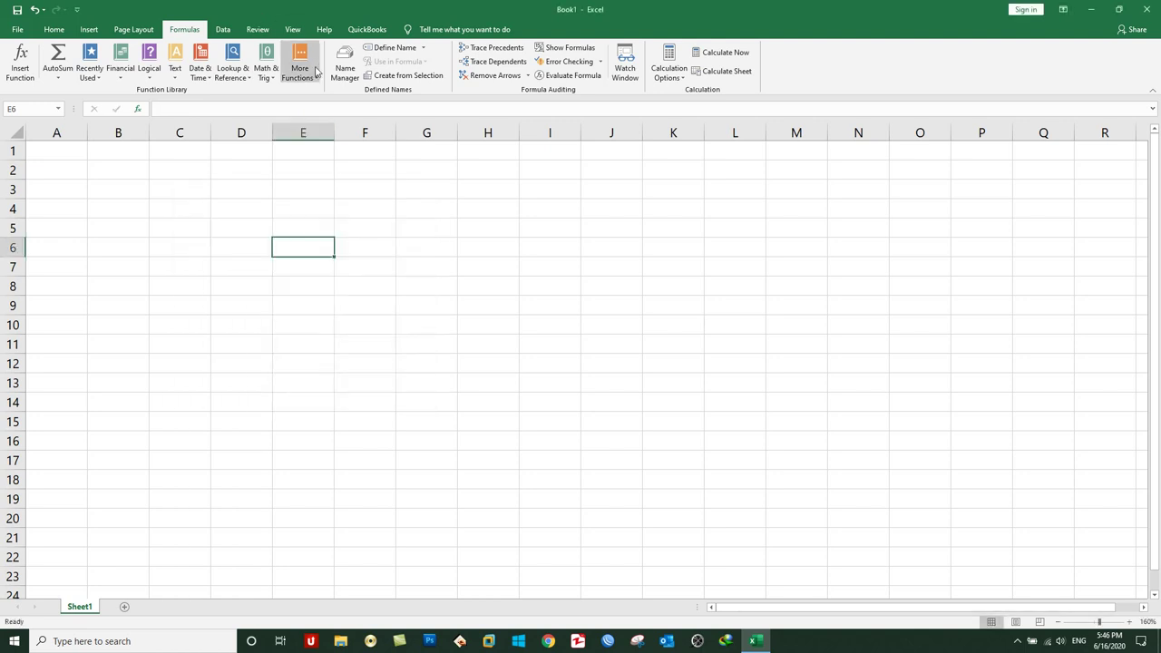
Select D4 and glance at the Date & Time function list.
left_click(217, 214)
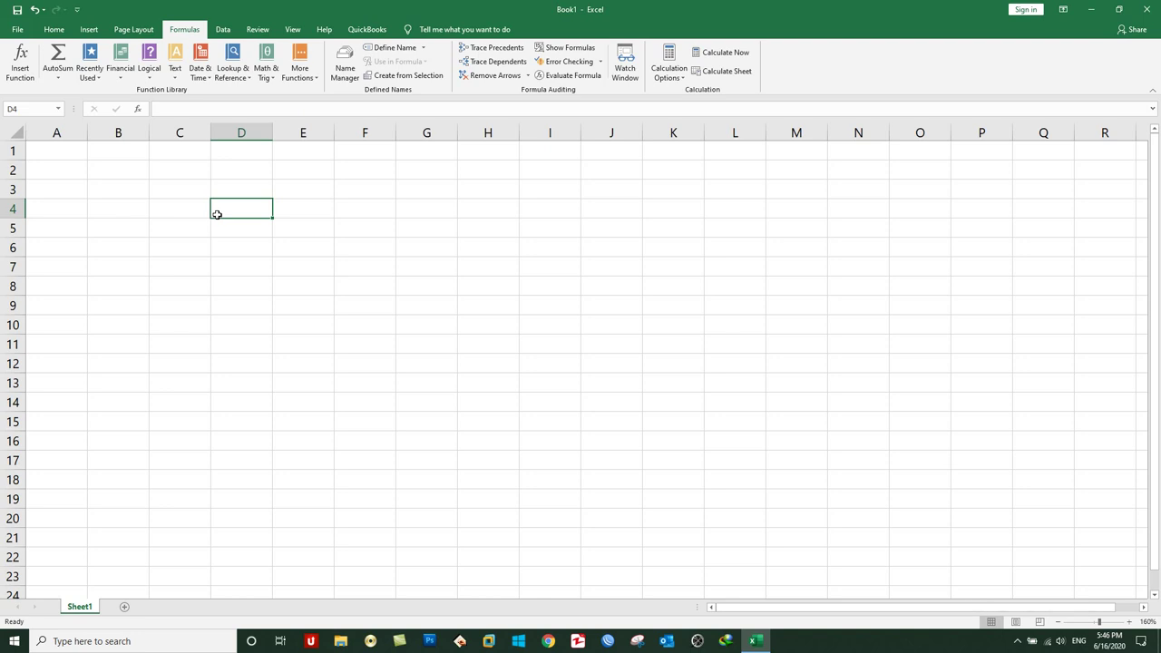
left_click(207, 71)
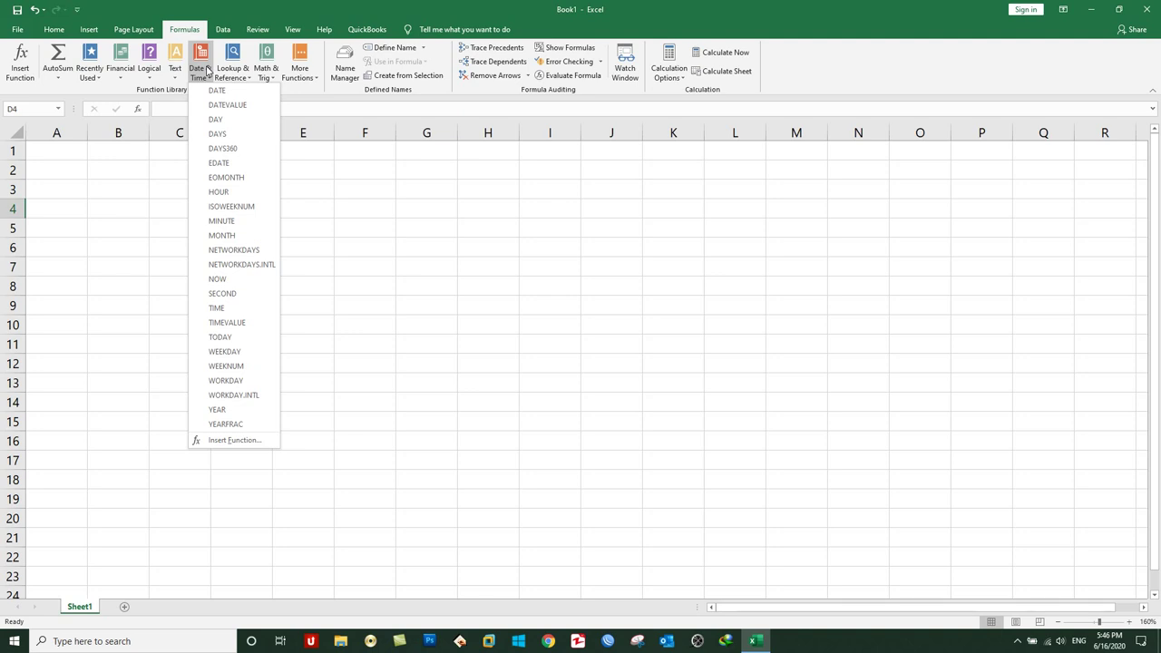
left_click(426, 292)
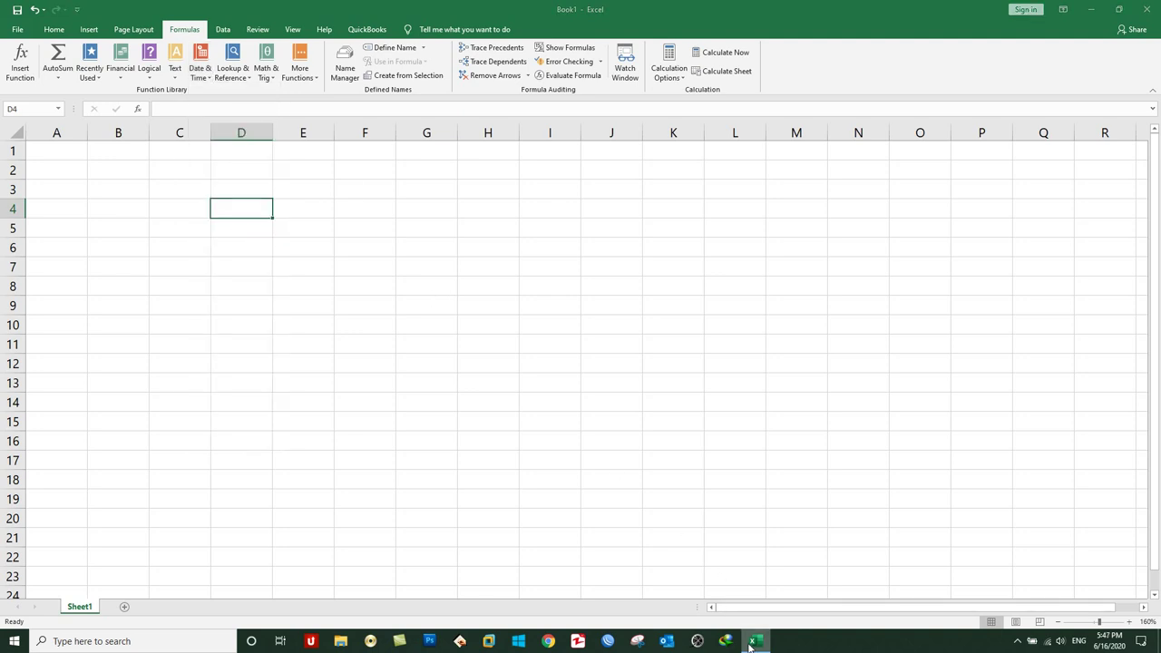
left_click(751, 643)
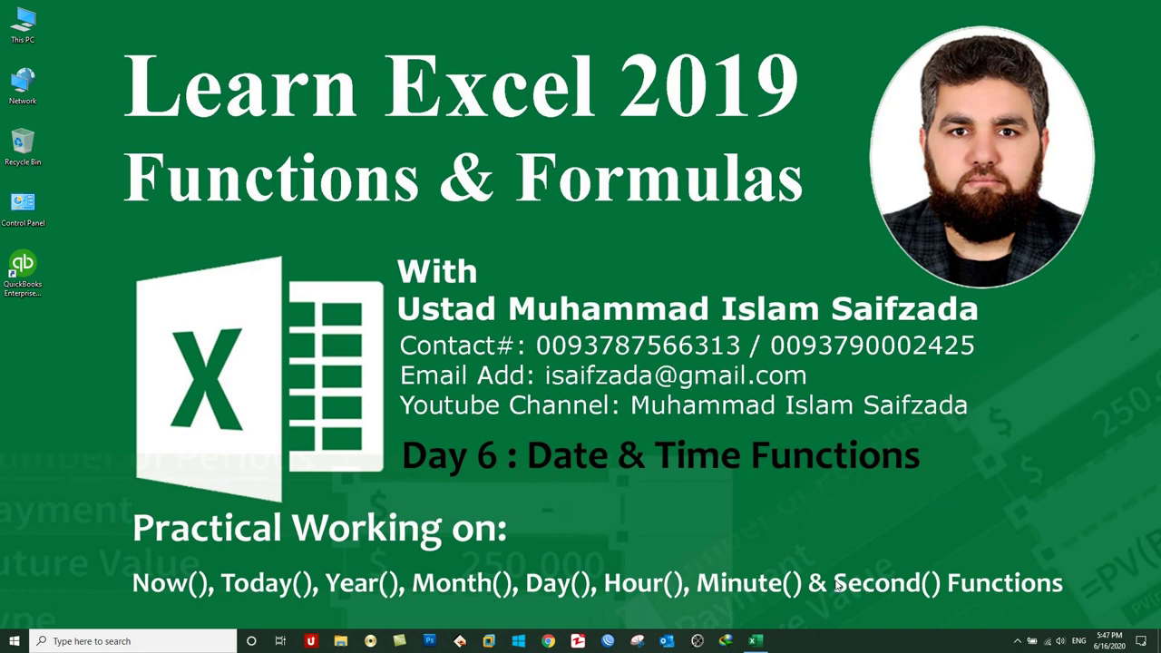
left_click(753, 641)
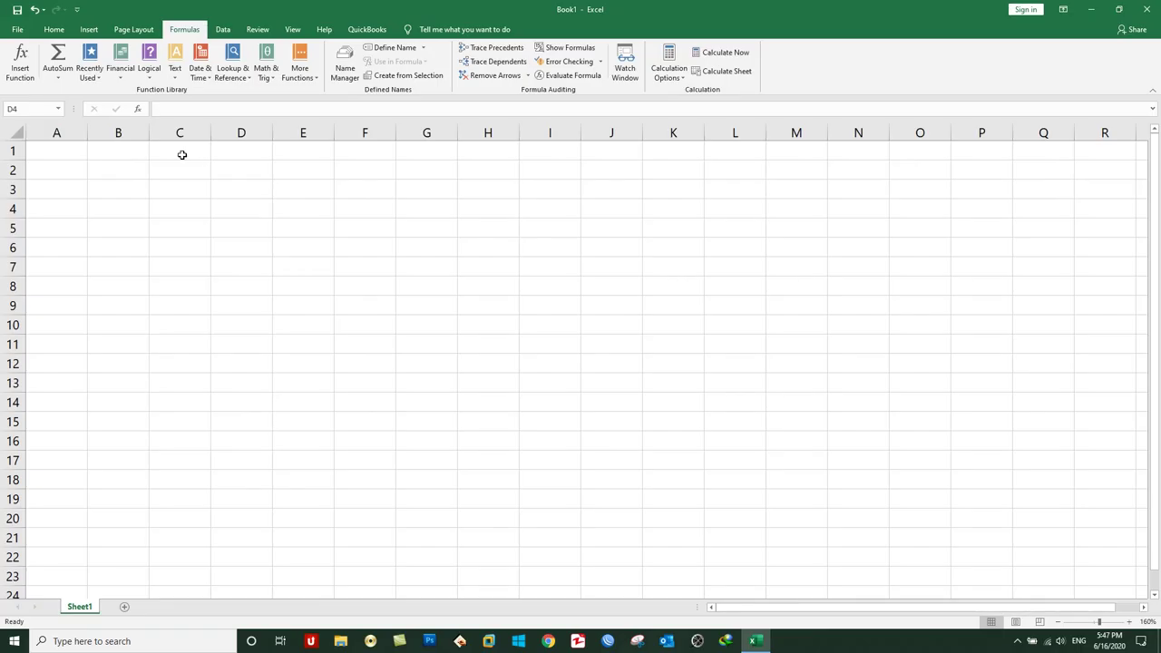
left_click(198, 80)
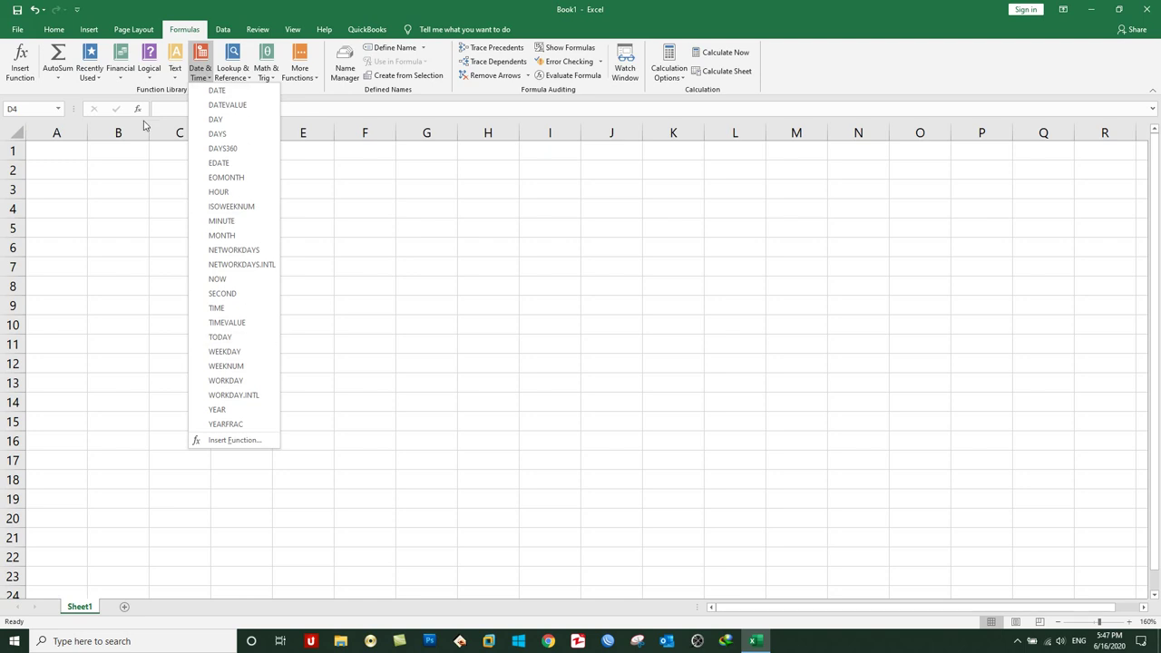
left_click(76, 155)
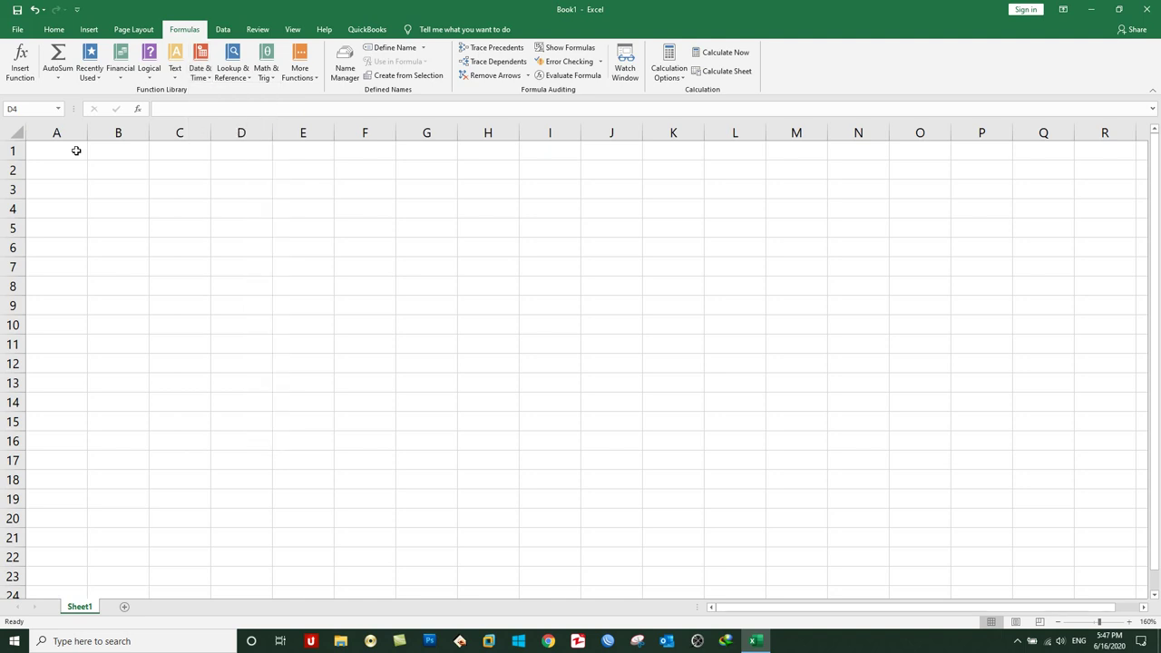
left_click(77, 150)
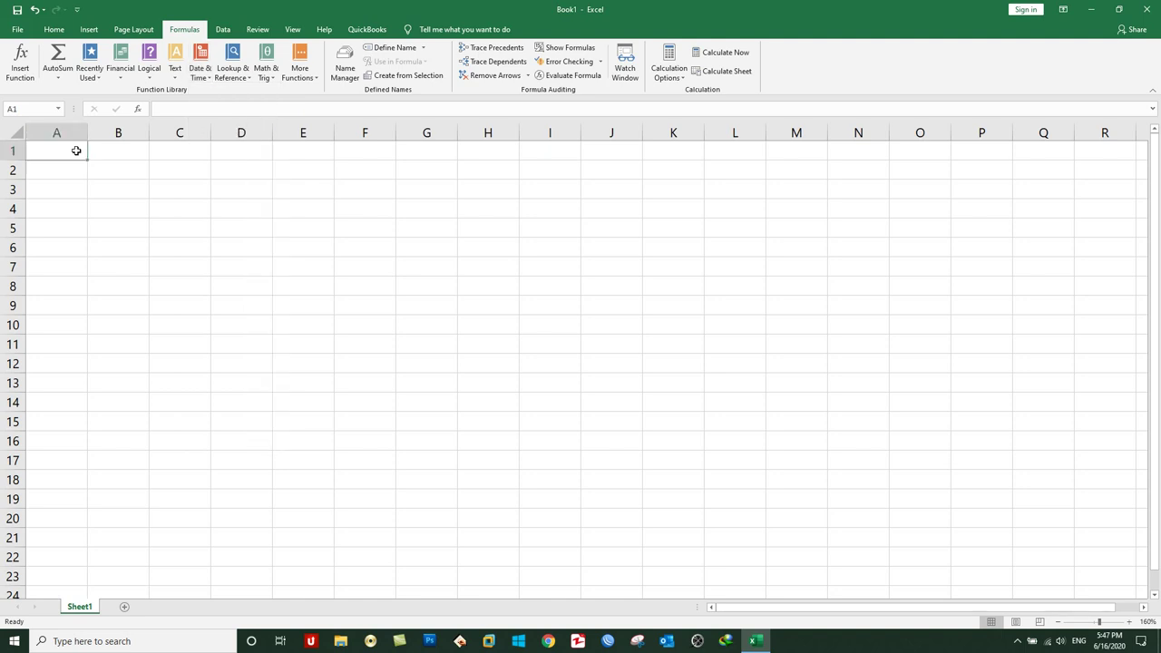
left_click(199, 73)
left_click(79, 145)
left_click(195, 75)
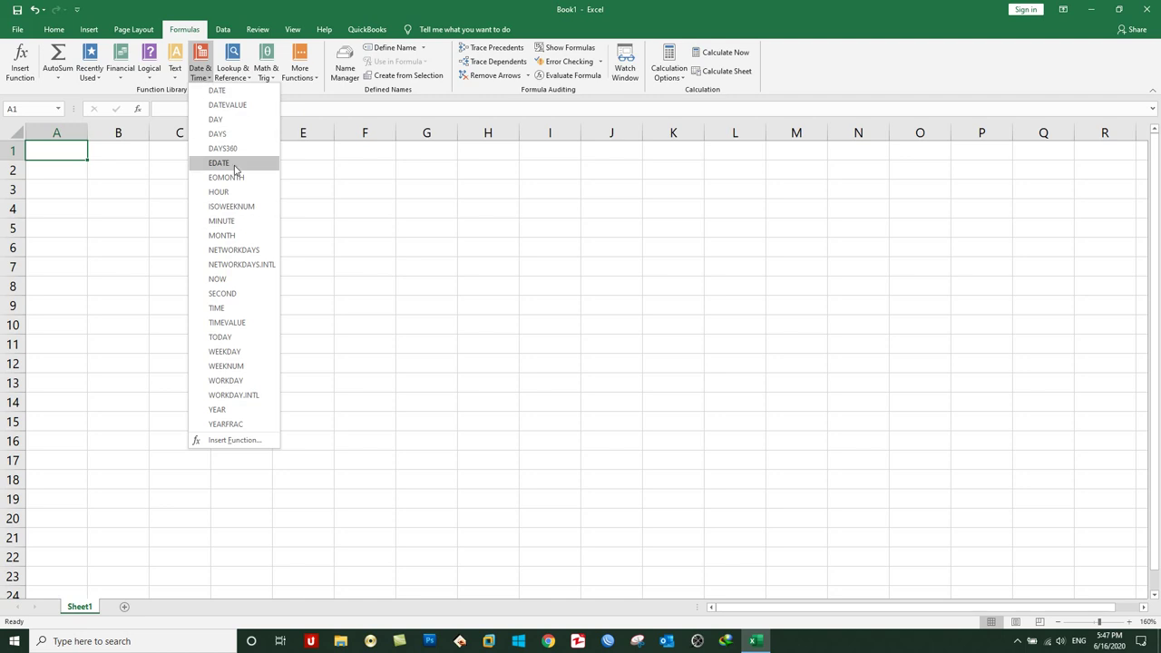
left_click(199, 71)
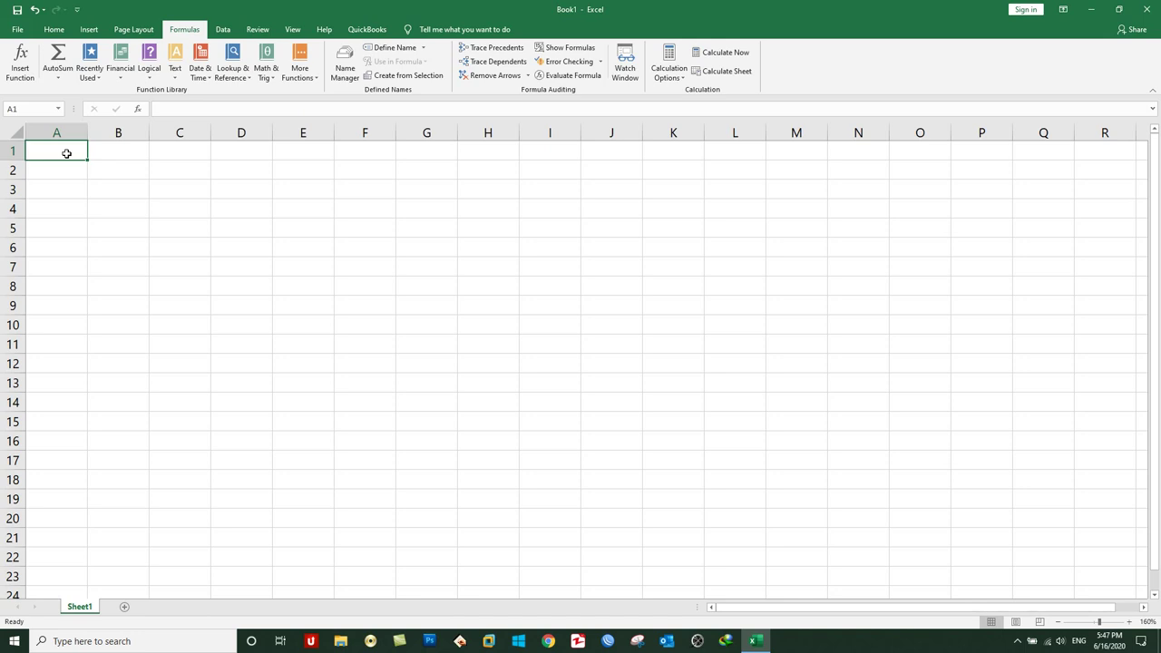
Merge A1:E2 and enter 'Date and Time Functions', bold and middle-aligned.
left_click_drag(67, 153, 314, 176)
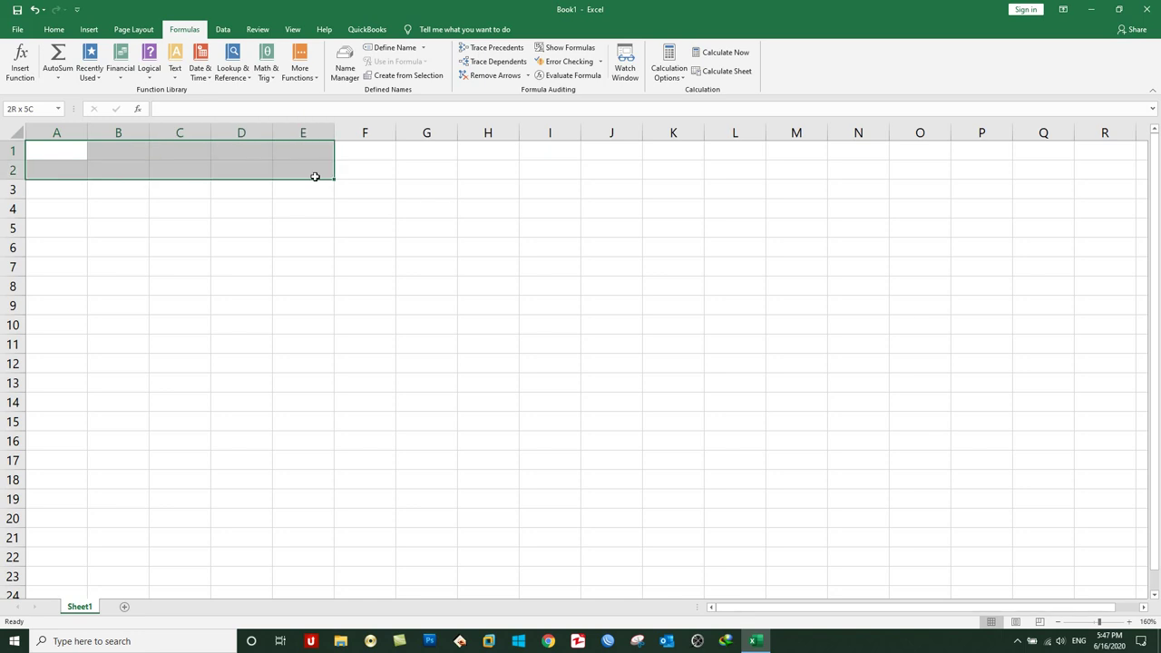
left_click(60, 31)
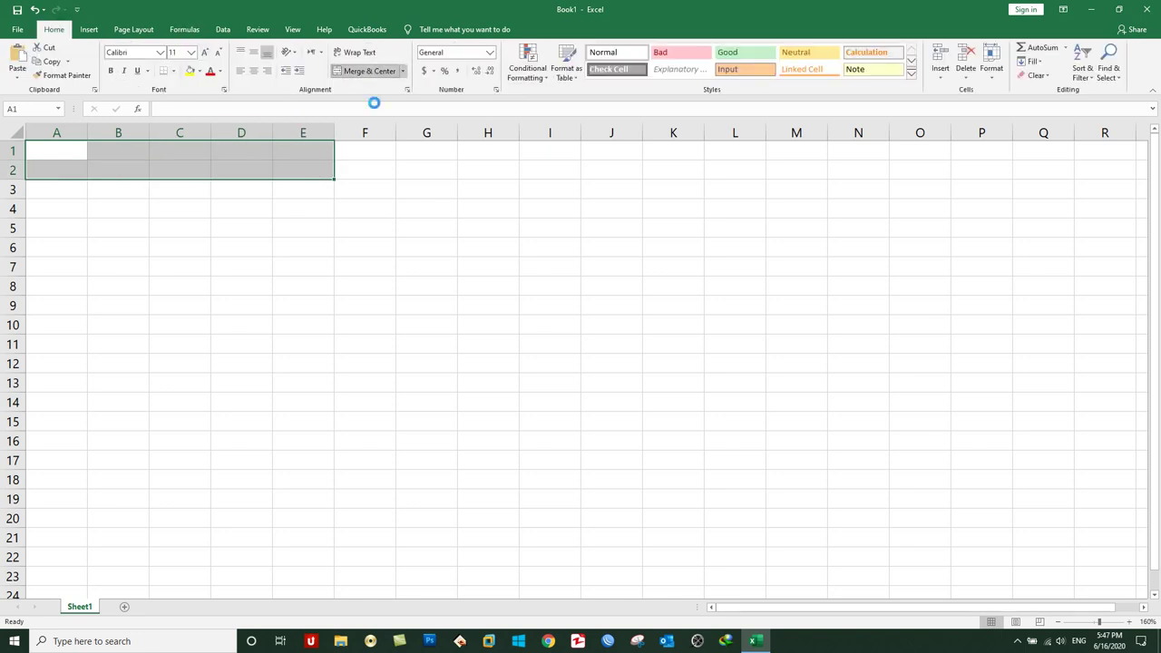
left_click(364, 71)
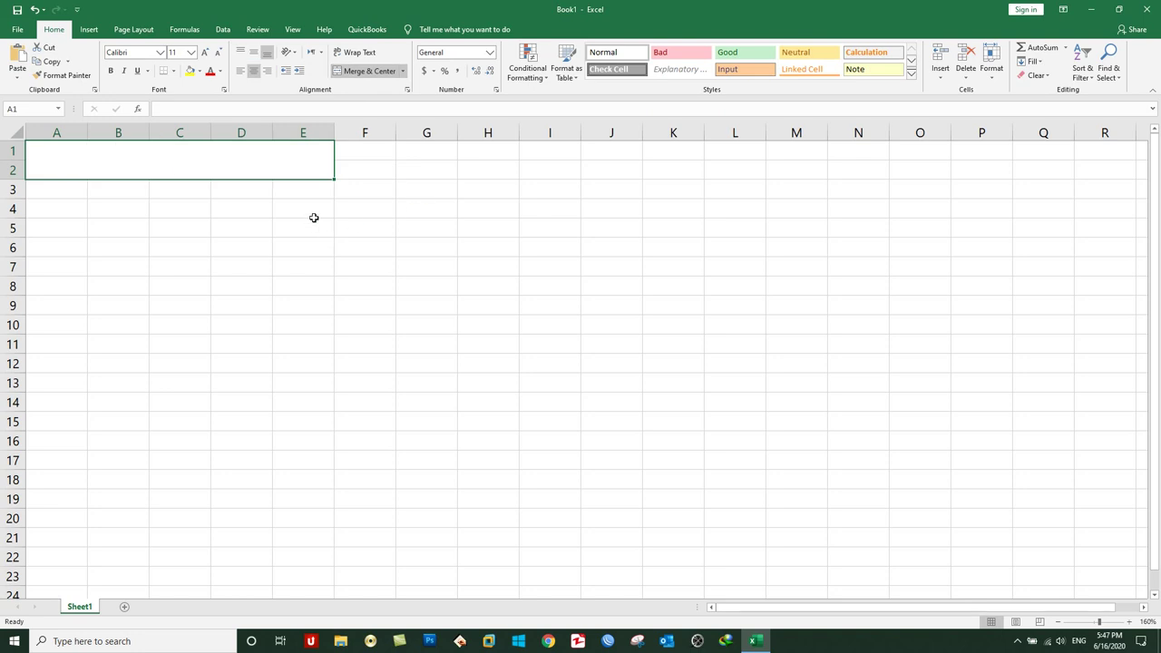
type("Date and Time Functions")
key("Return")
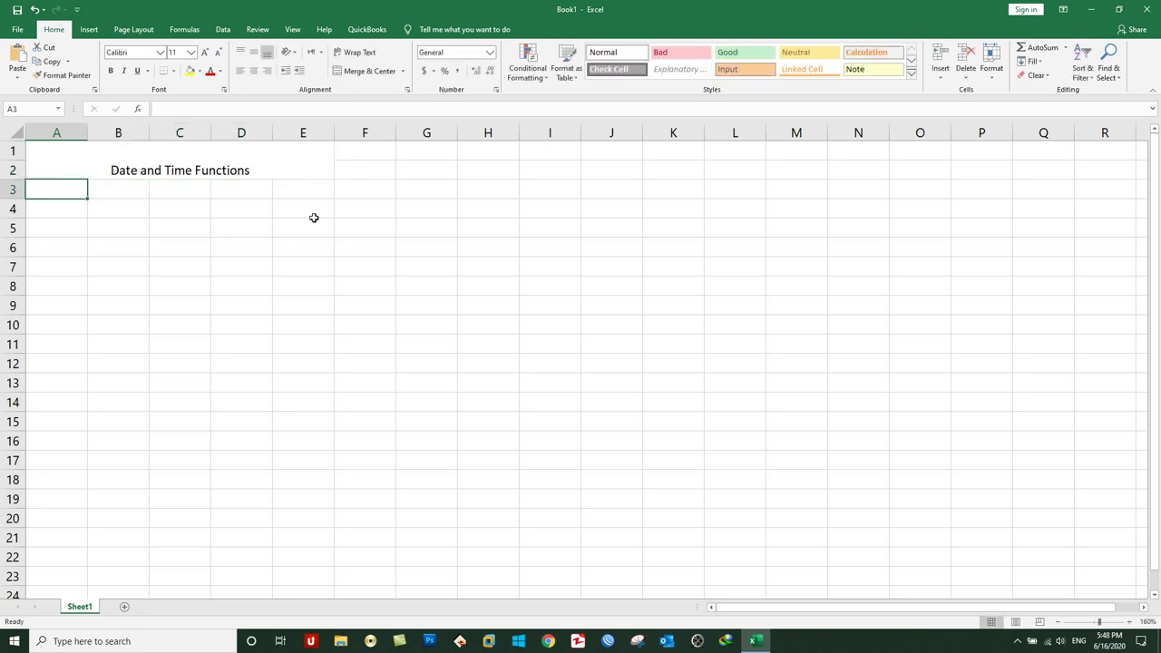
left_click(254, 172)
left_click(255, 54)
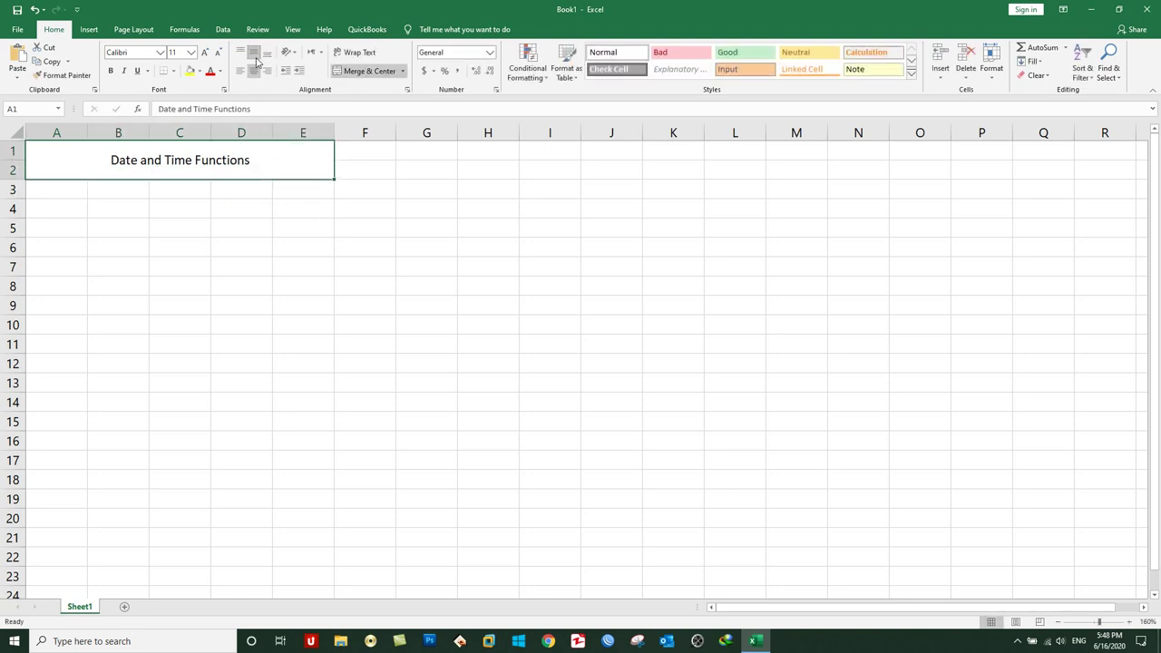
left_click(110, 71)
Enlarge the heading to 20 pt and change its font to Calibri Light.
left_click(206, 53)
left_click(206, 53)
left_click(206, 53)
left_click(206, 53)
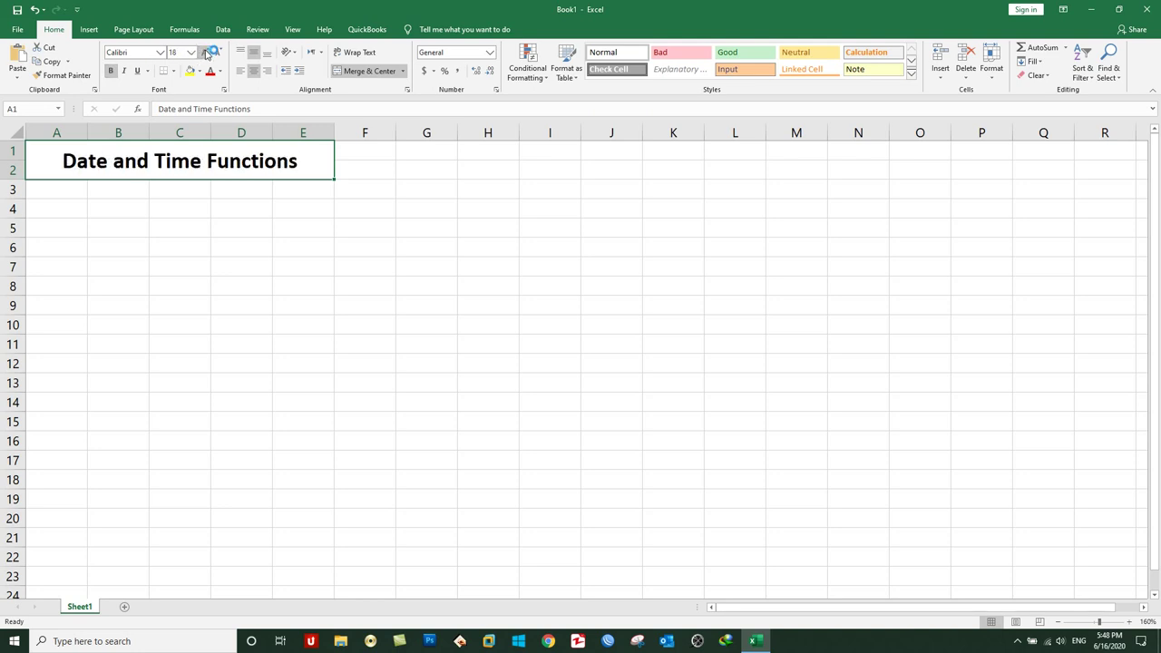
left_click(206, 52)
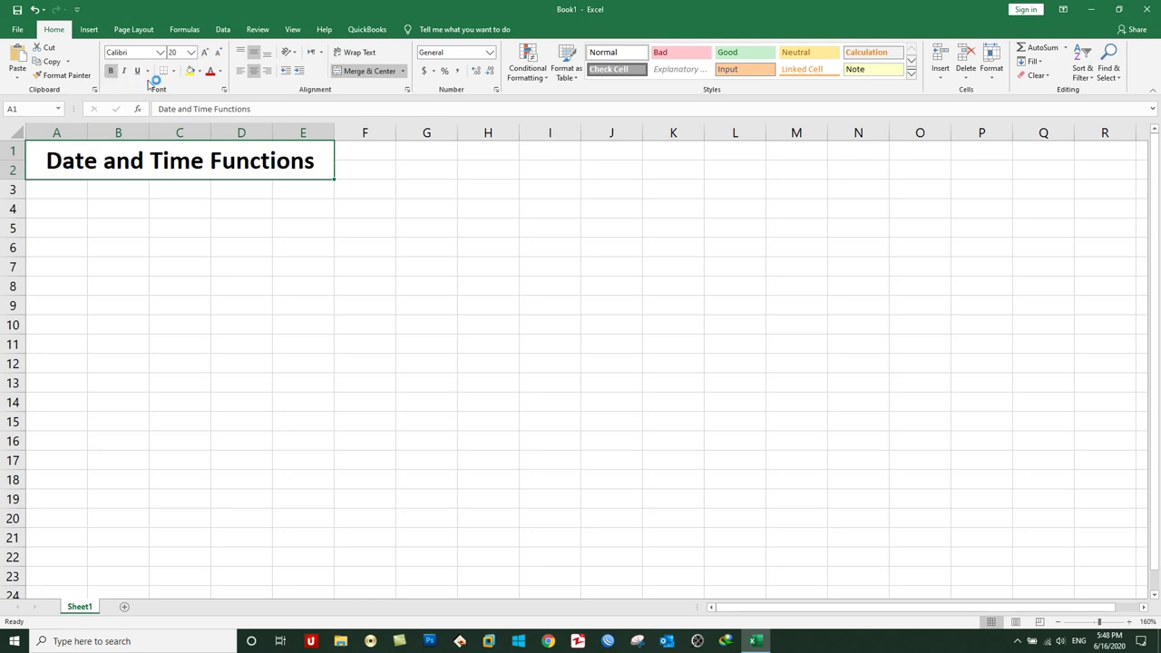
left_click(160, 52)
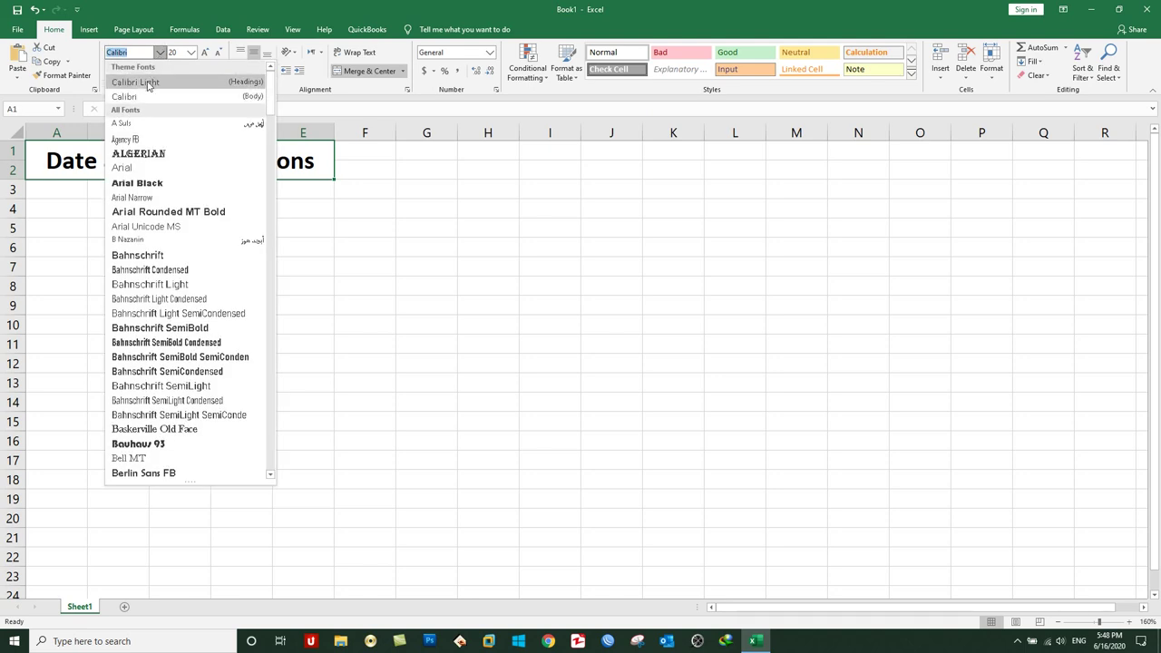
left_click(150, 82)
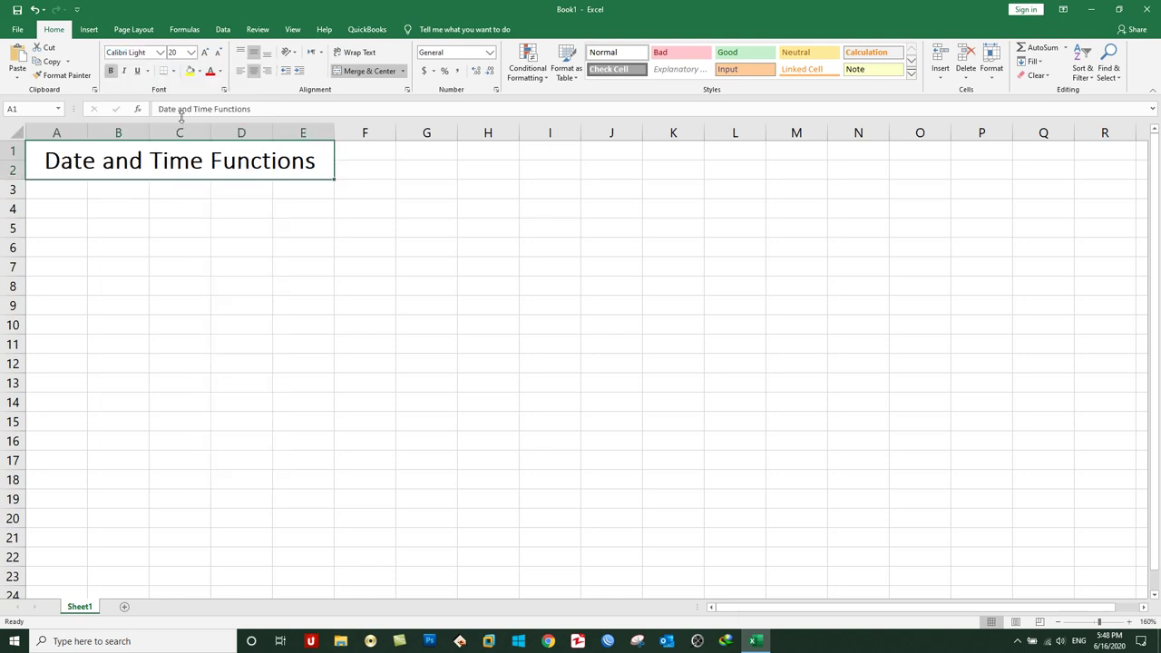
Add a bottom border beneath the heading.
left_click(174, 71)
left_click(215, 263)
left_click(229, 229)
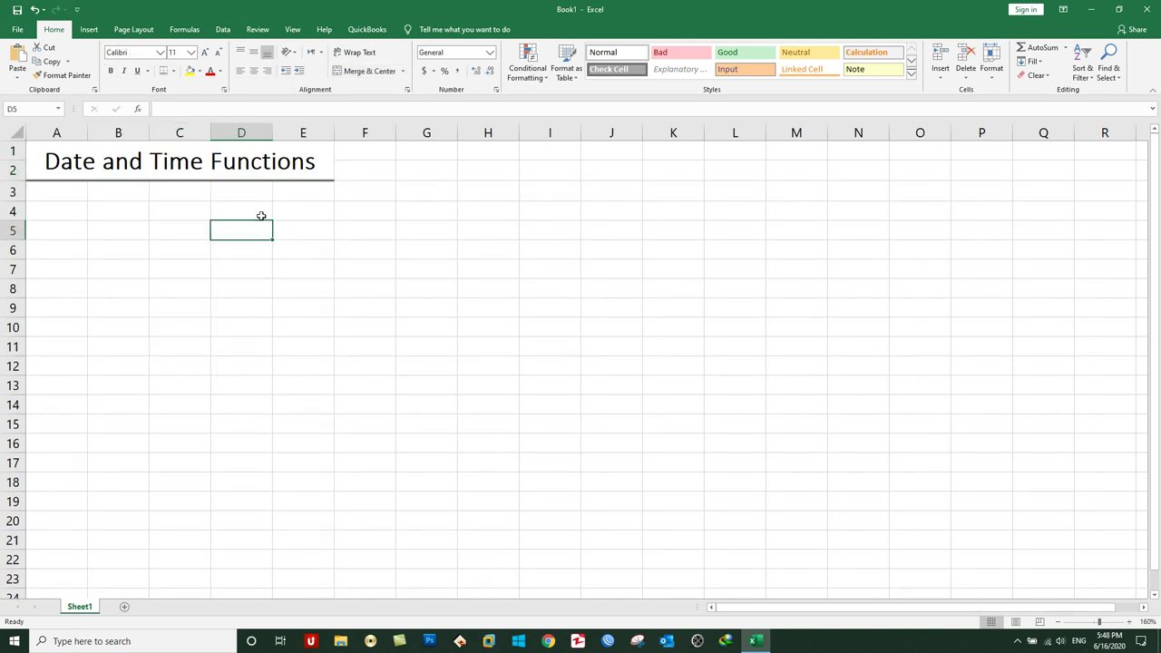
left_click(191, 35)
Glance at the Date & Time function list, select A3, and minimise Excel.
left_click(200, 72)
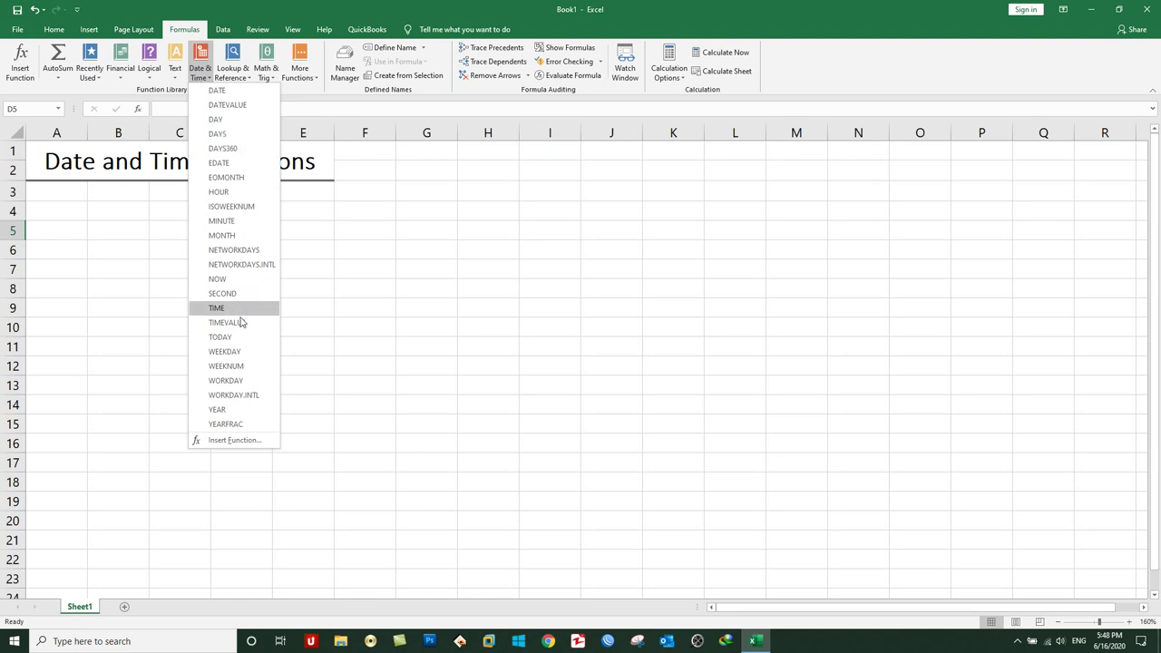
left_click(249, 413)
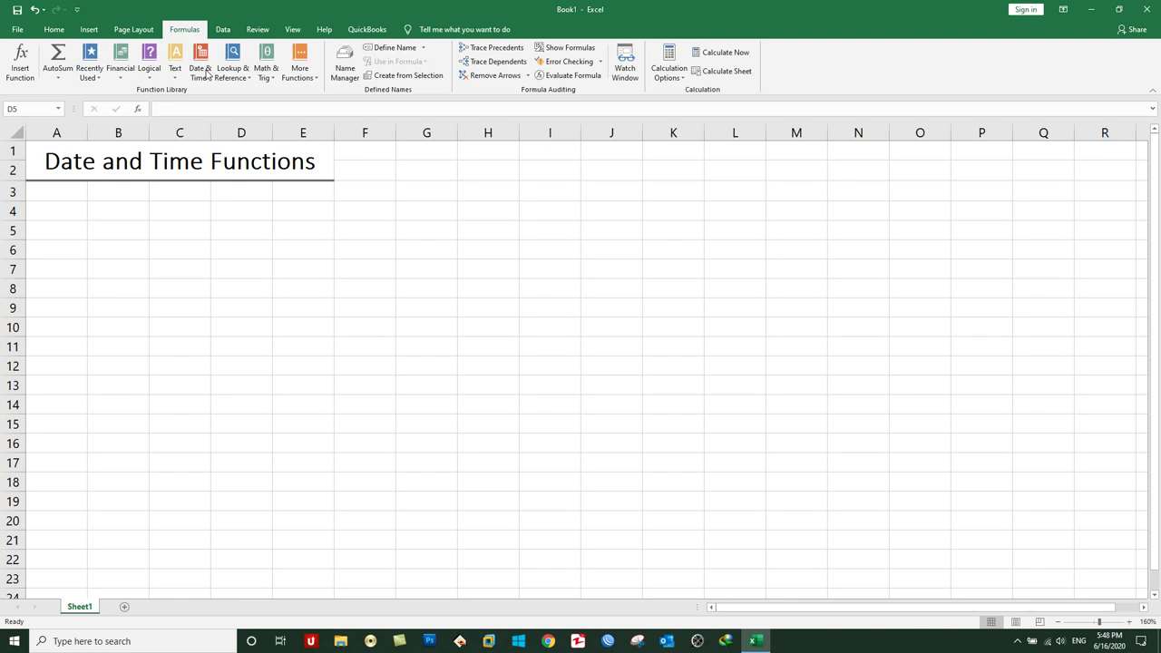
left_click(62, 197)
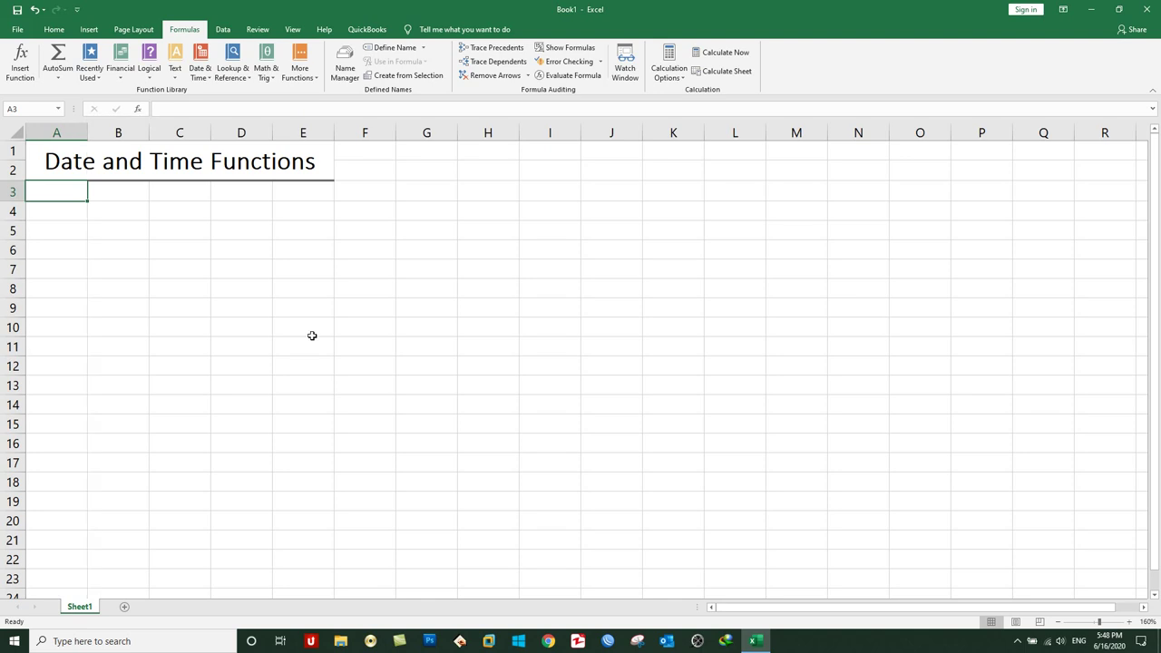
left_click(755, 641)
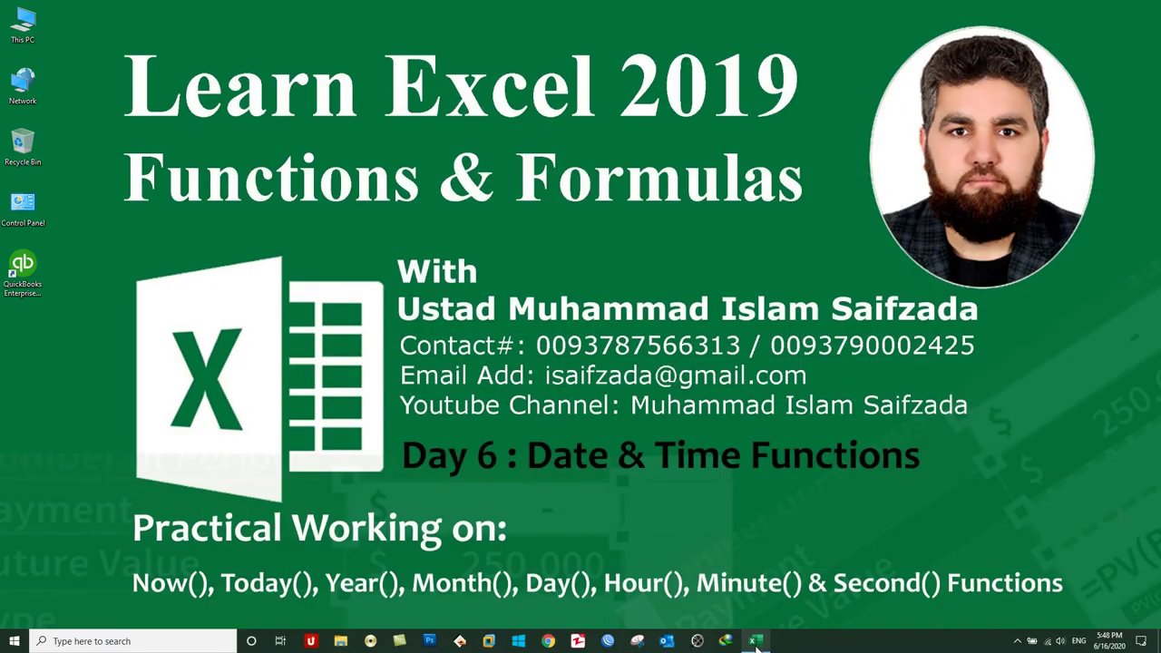
Restore the Excel workbook window from the taskbar.
left_click(757, 641)
left_click(58, 190)
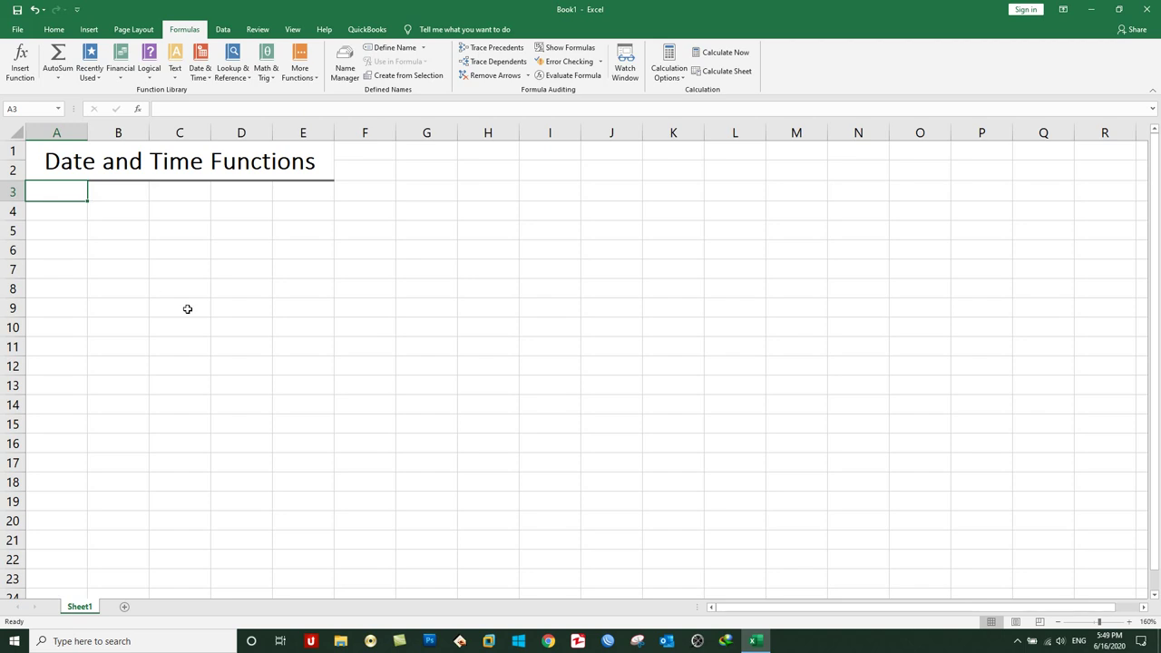
Enter the headers S.No1, Function Name and Result in A3:C3.
type("S.No")
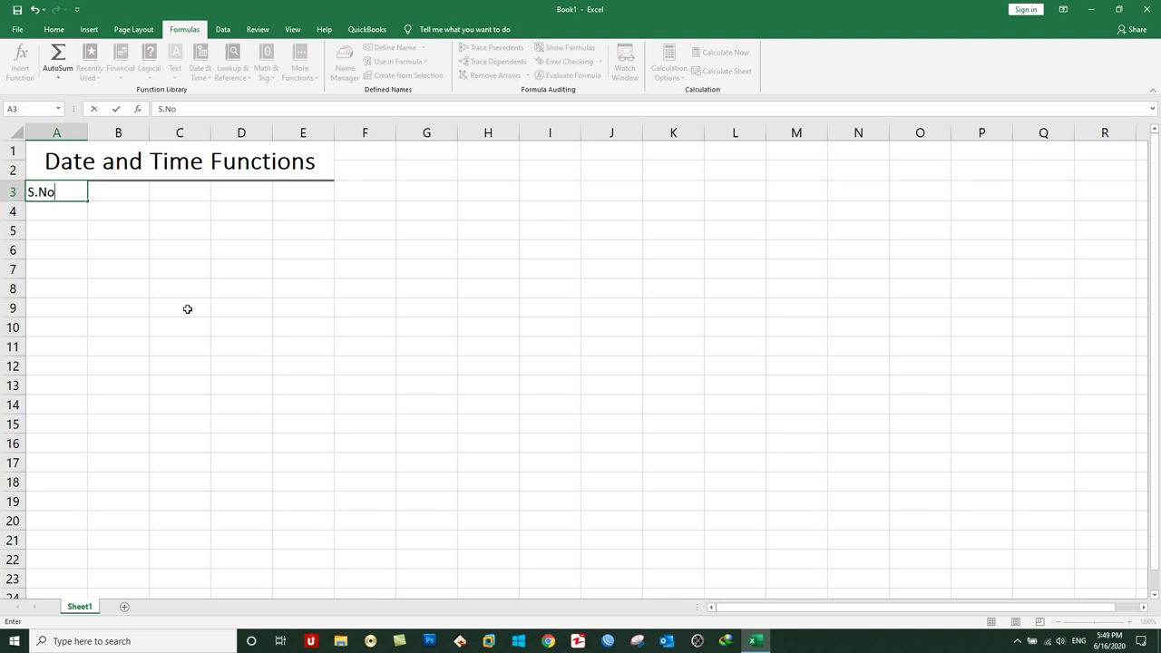
type("1")
key("Return")
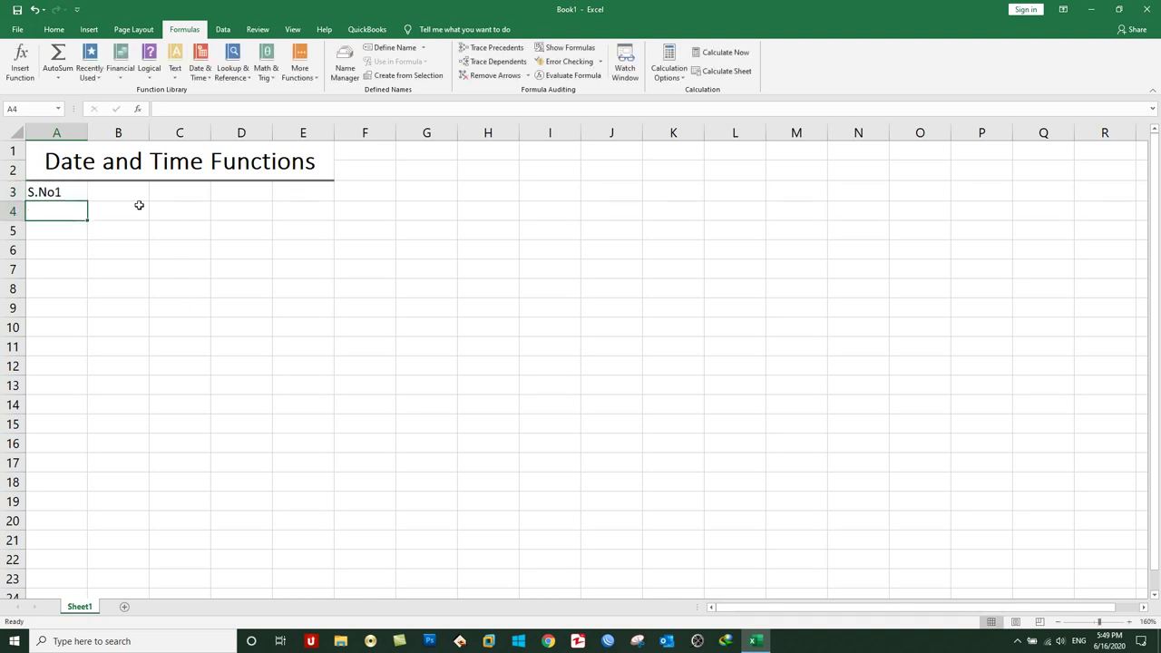
left_click(129, 194)
type("Function Name")
left_click(129, 194)
key("Tab")
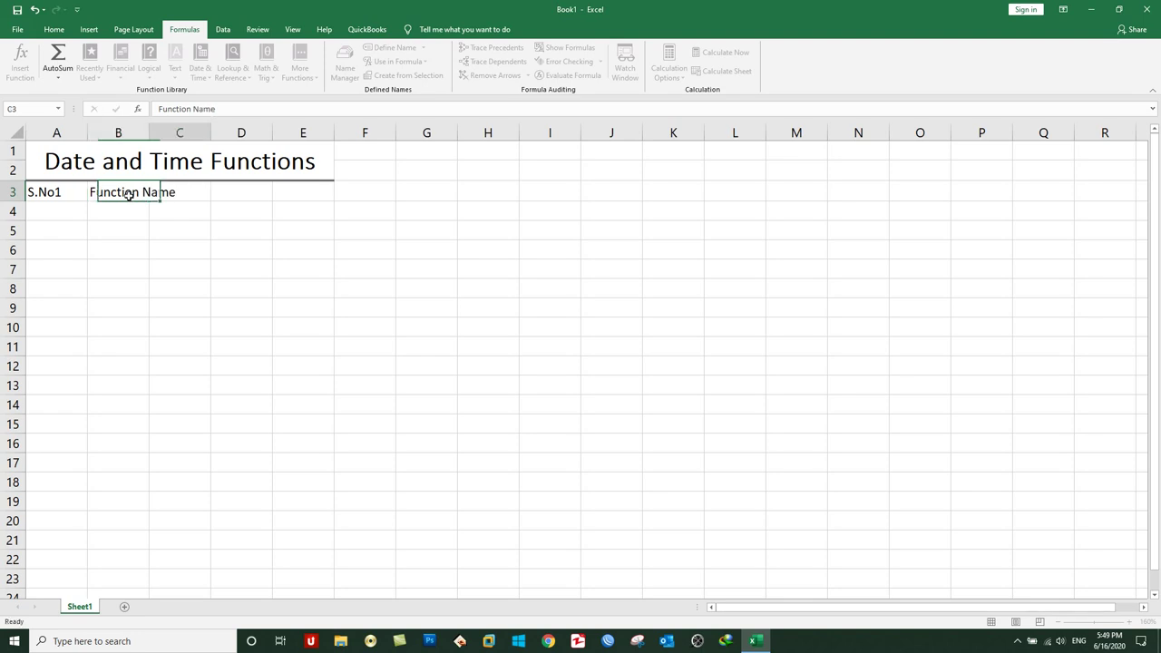
type("Result")
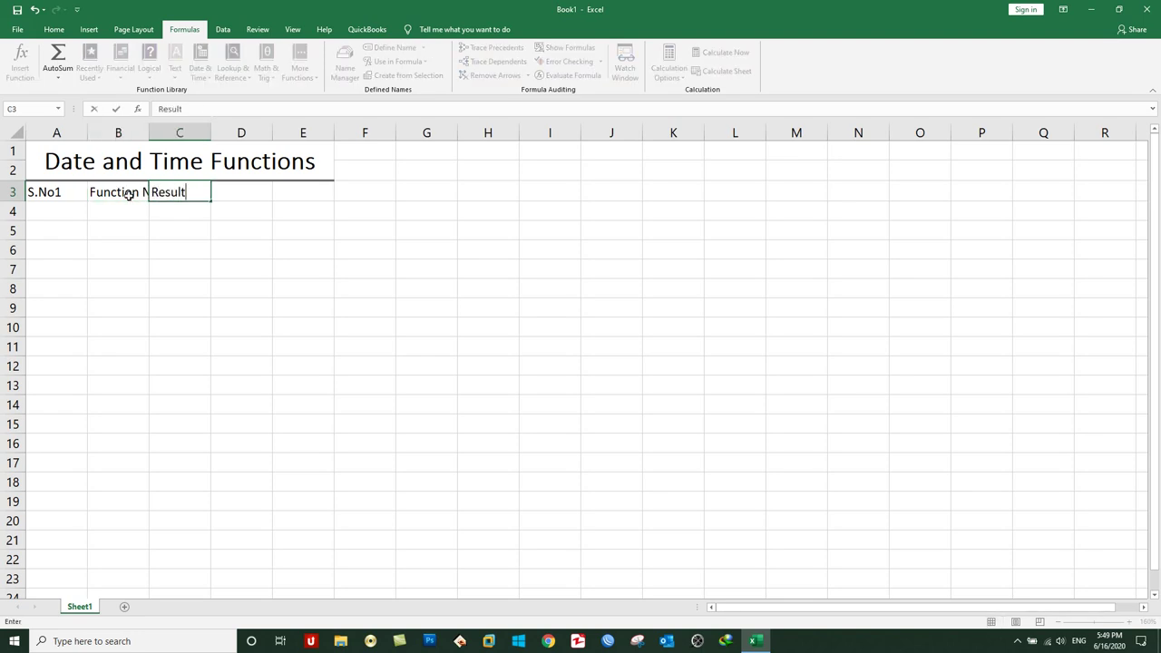
key("Return")
Autofit column B and narrow column A to fit S.No1.
left_click_drag(152, 132, 153, 133)
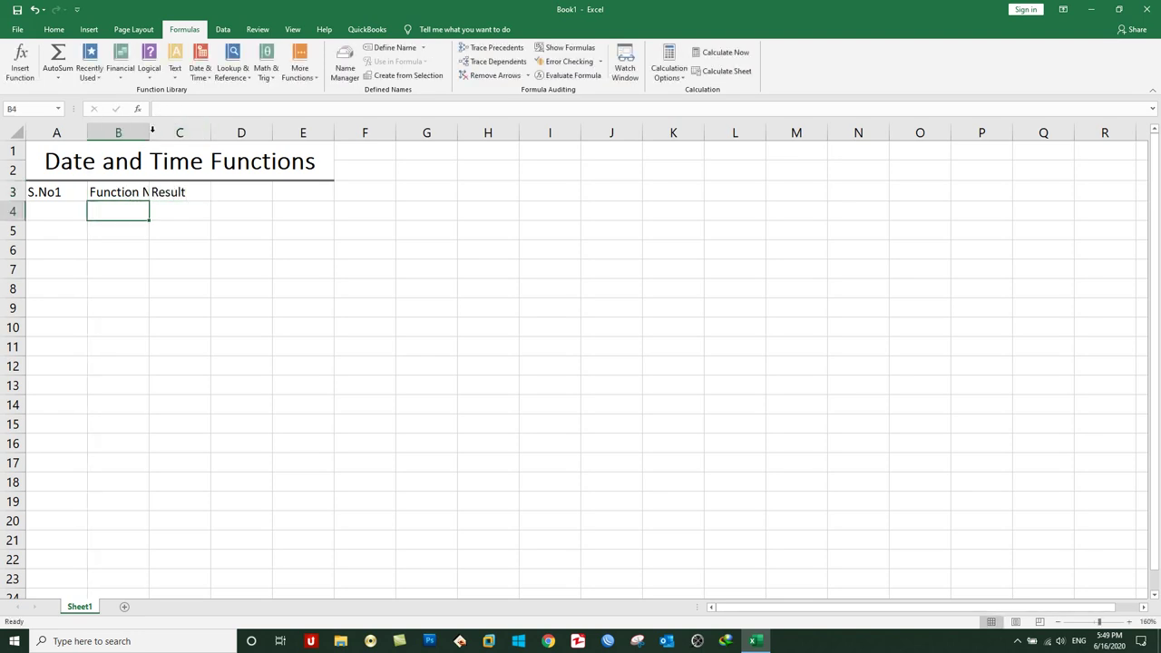
double_click(153, 132)
left_click_drag(220, 190, 86, 196)
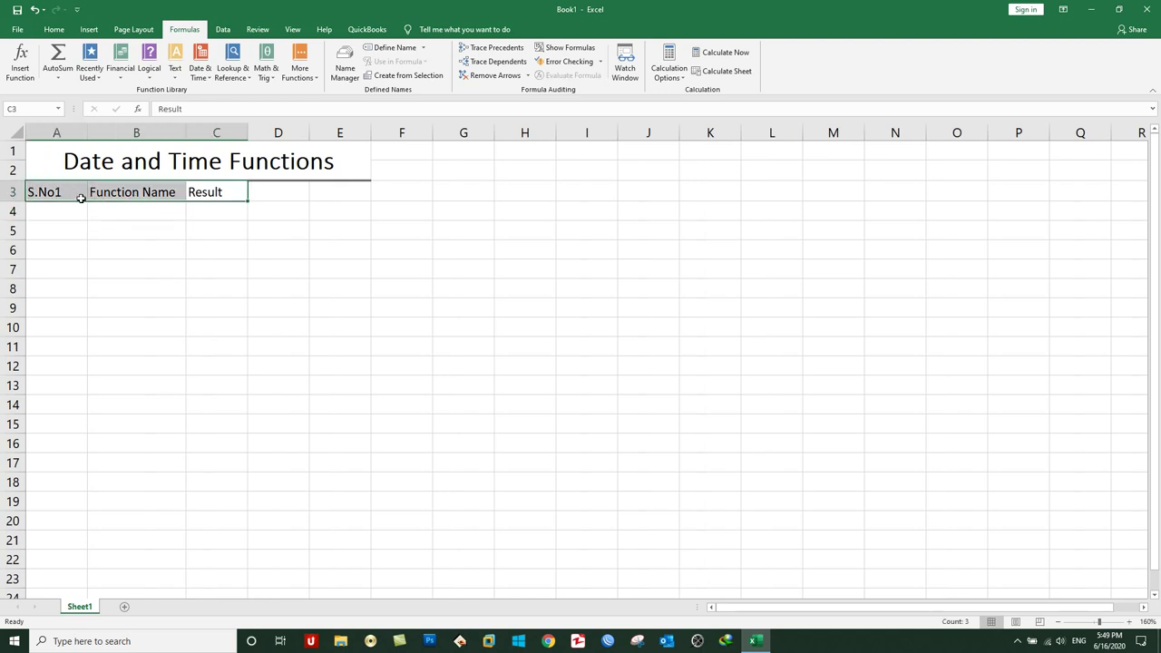
left_click(86, 197)
left_click_drag(87, 138, 70, 138)
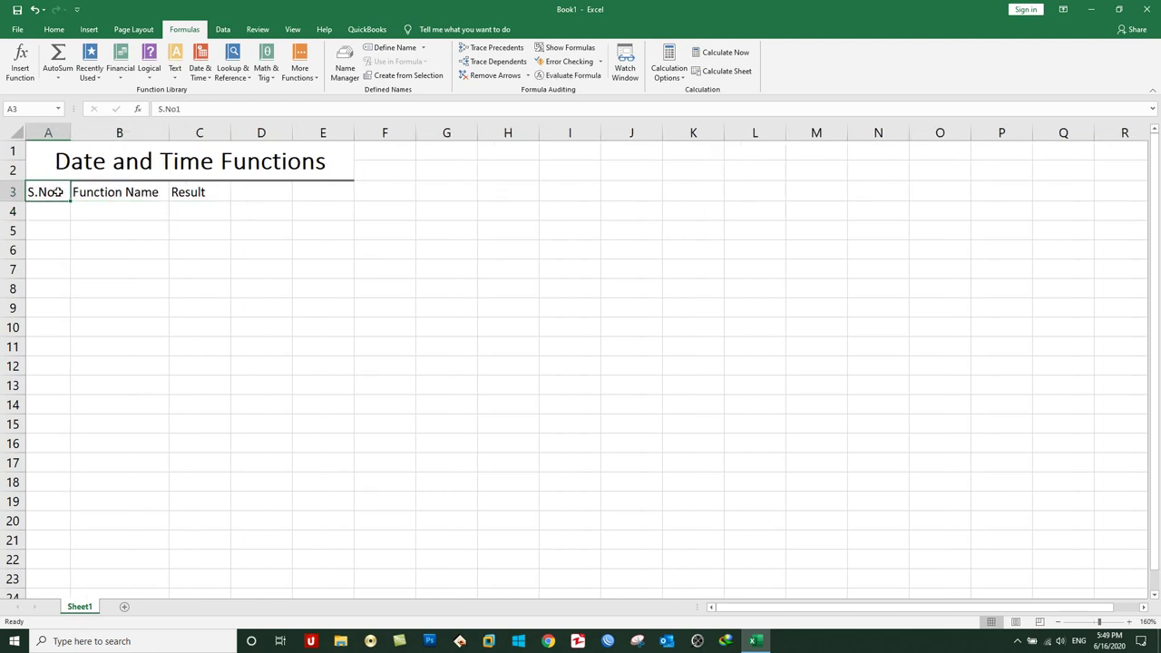
Make the A3:C3 headers bold and centred horizontally and vertically.
left_click_drag(58, 191, 194, 190)
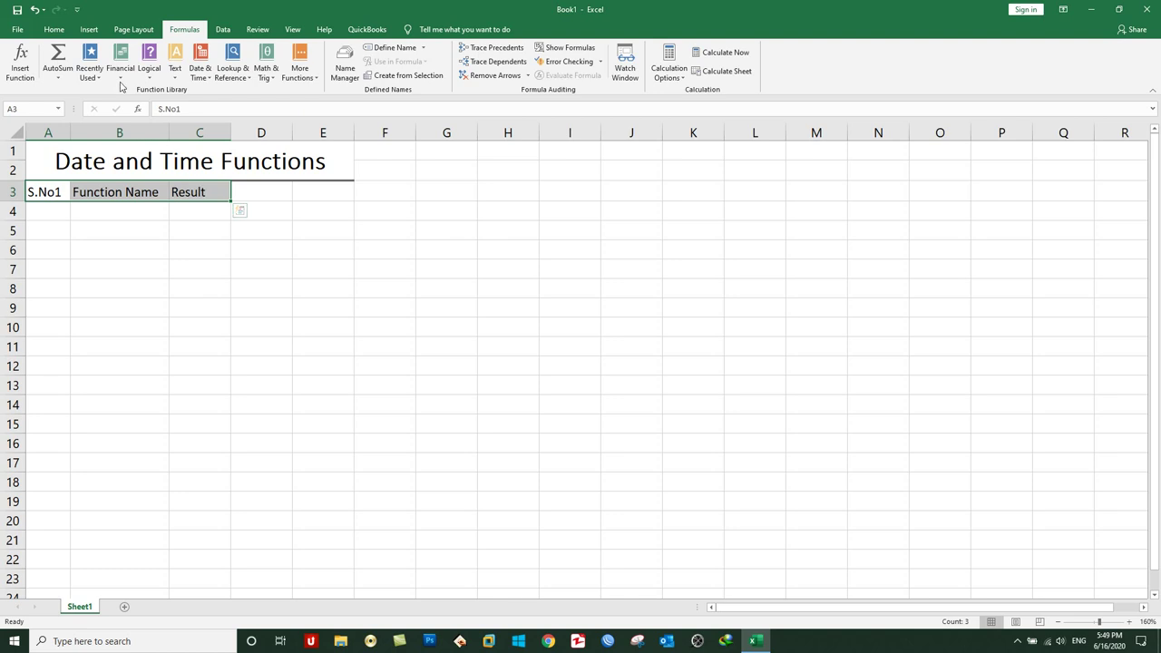
left_click(54, 29)
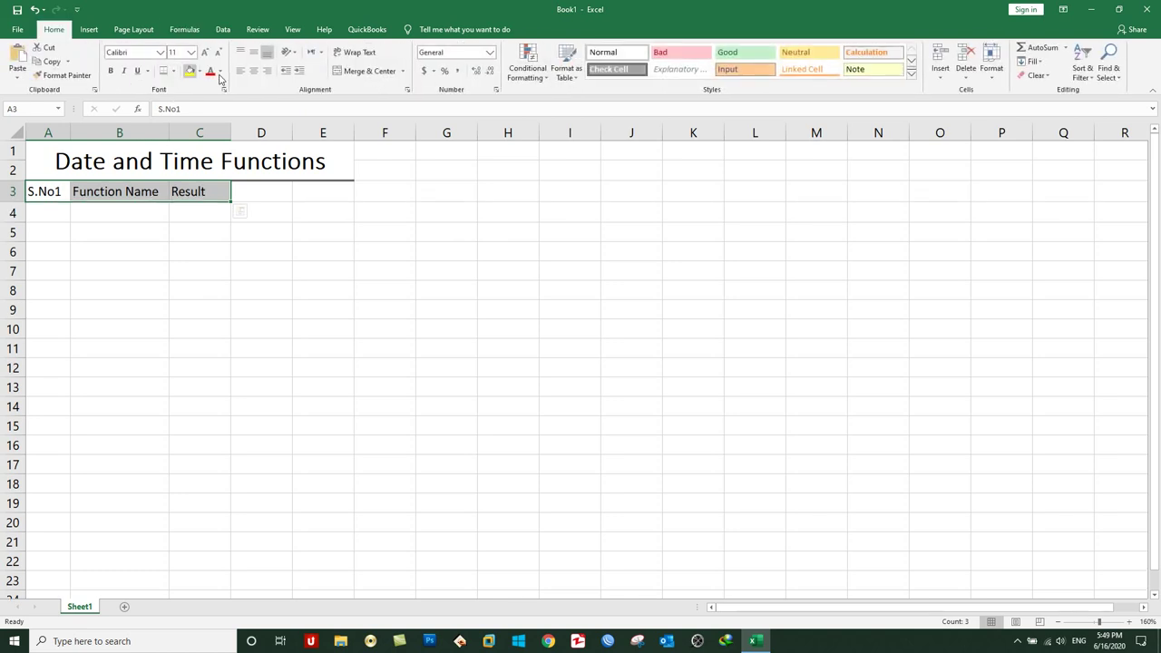
left_click(253, 70)
left_click(253, 52)
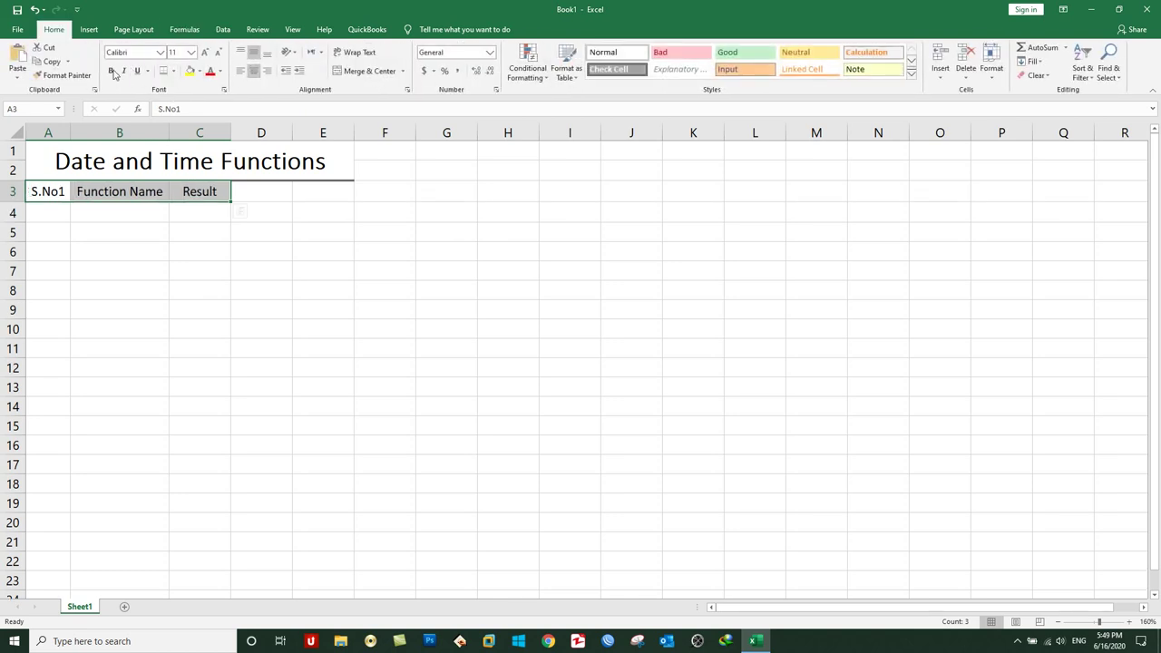
left_click(110, 71)
left_click(245, 196)
Widen columns B and C for the function names and results.
left_click_drag(230, 133, 270, 133)
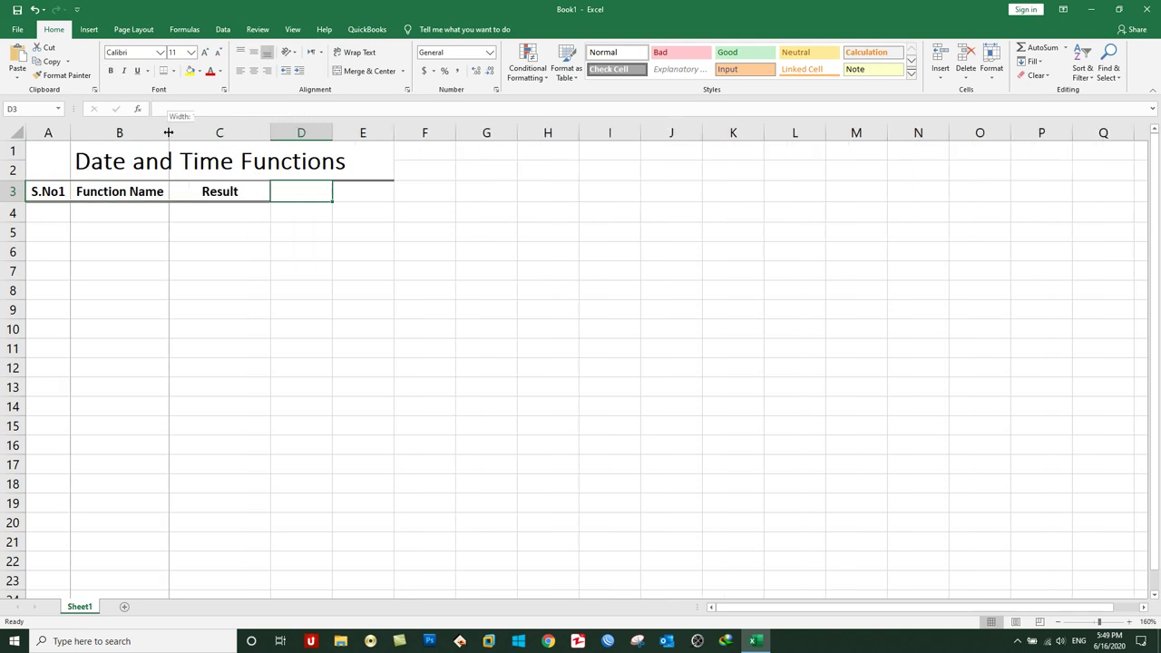
left_click_drag(167, 132, 206, 132)
left_click(264, 209)
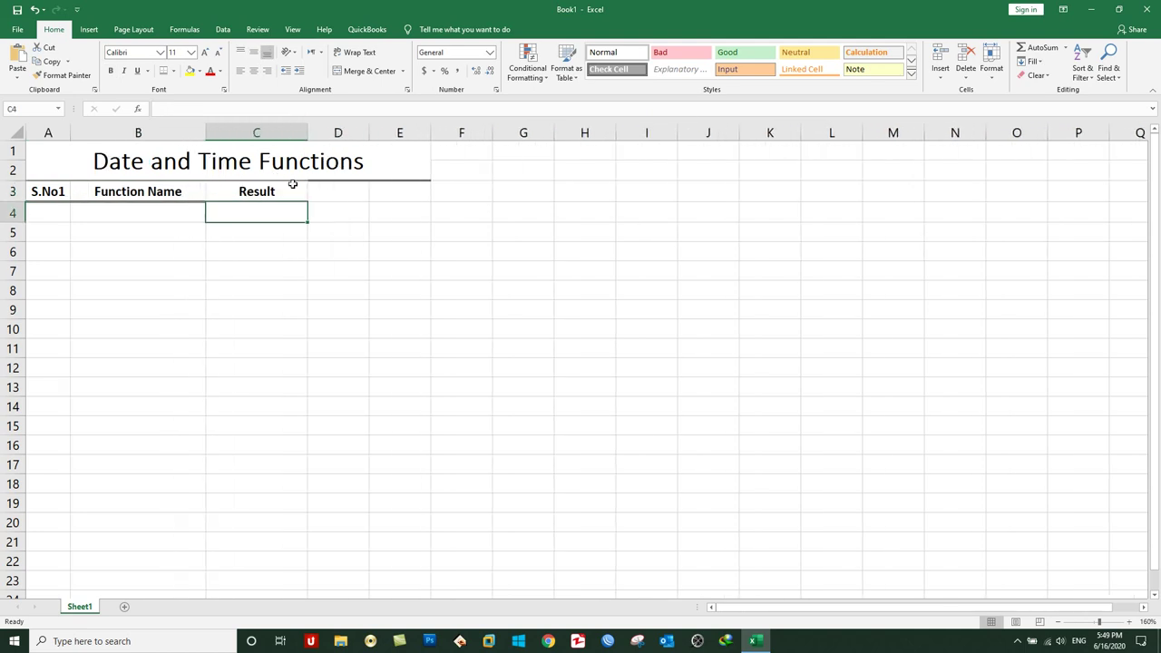
Fill A4:A20 with serial numbers 1–17 as a series and centre them.
left_click(54, 215)
type("1")
left_click(94, 214)
left_click(46, 219)
left_click_drag(70, 219, 75, 536)
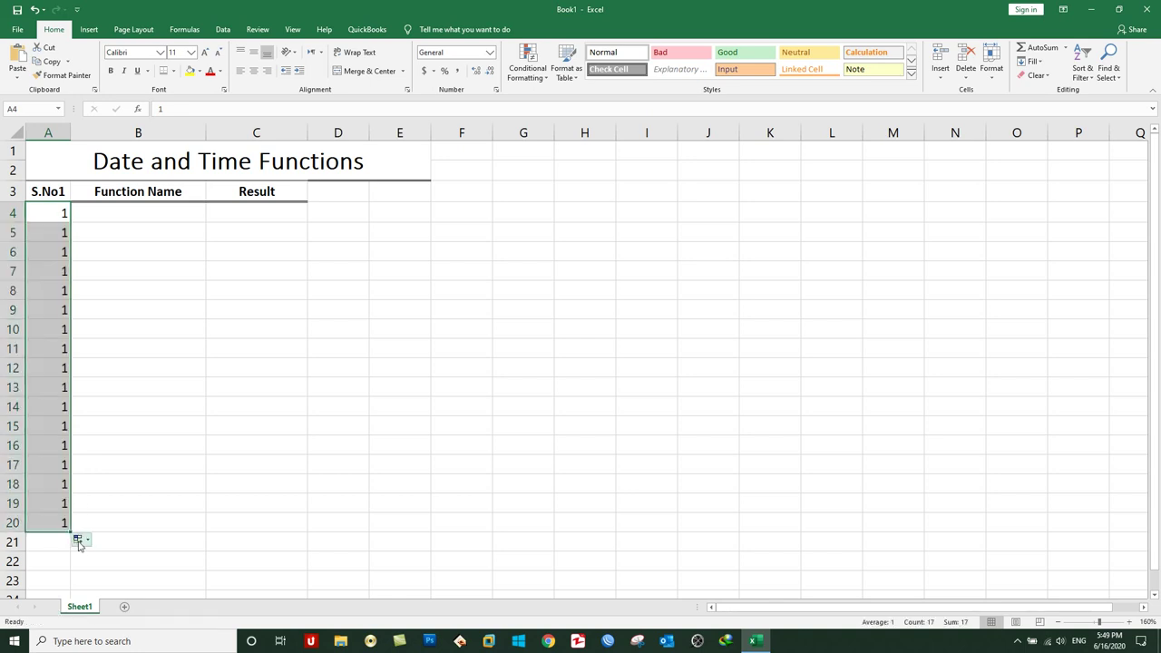
left_click(79, 541)
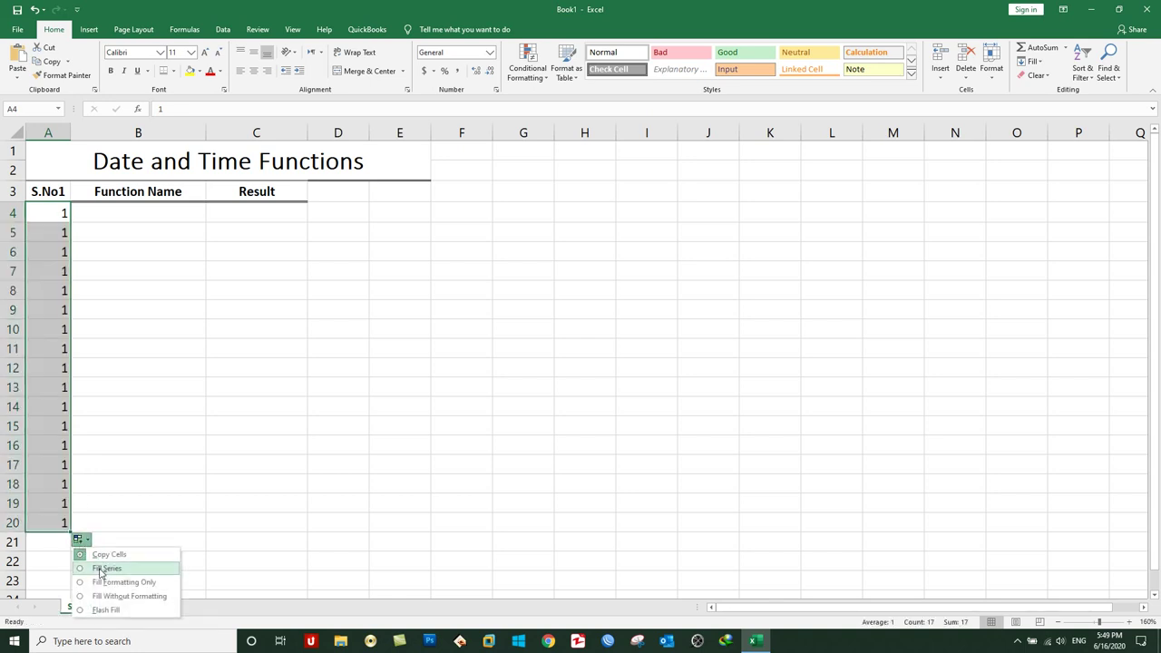
left_click(100, 569)
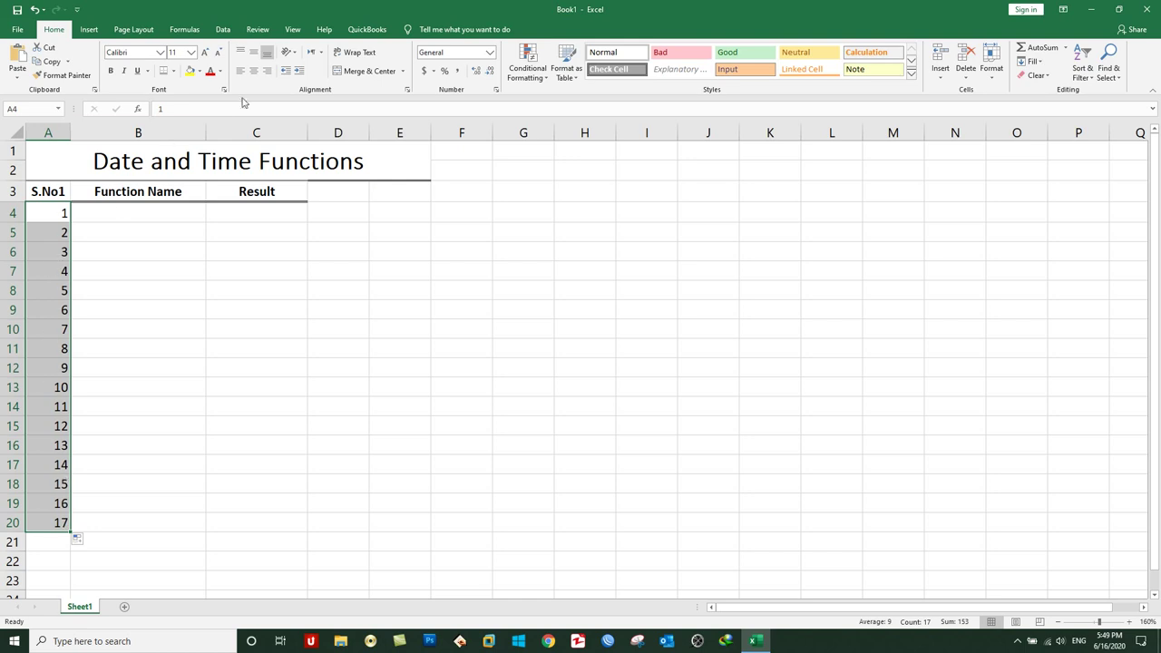
left_click(254, 70)
left_click(254, 52)
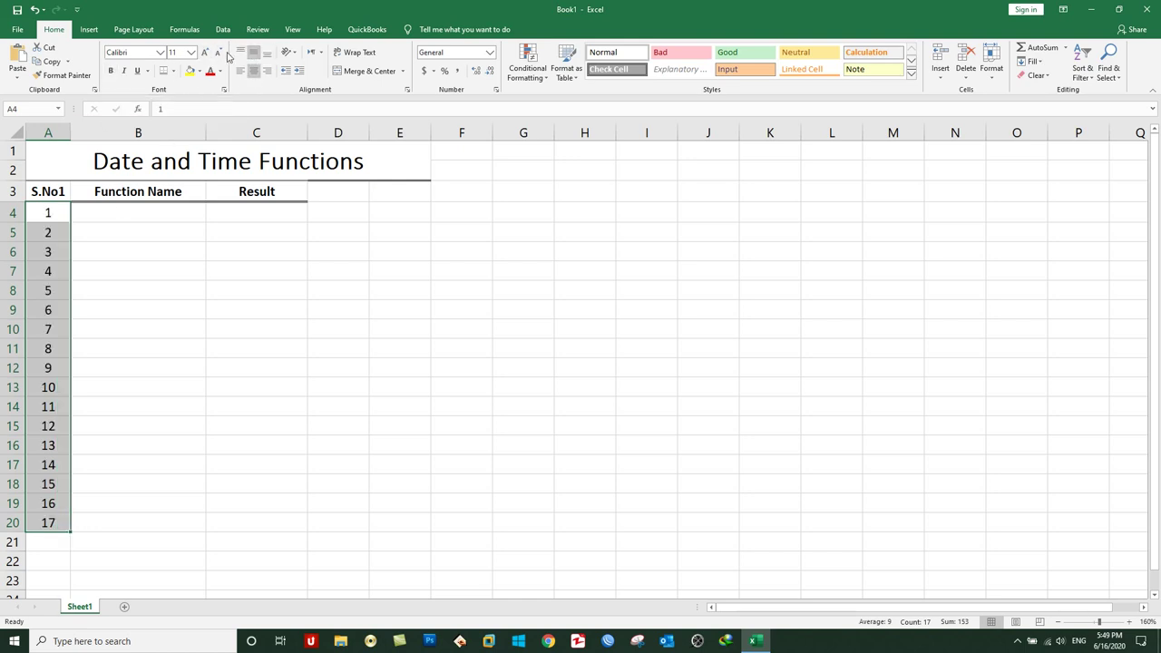
left_click(137, 211)
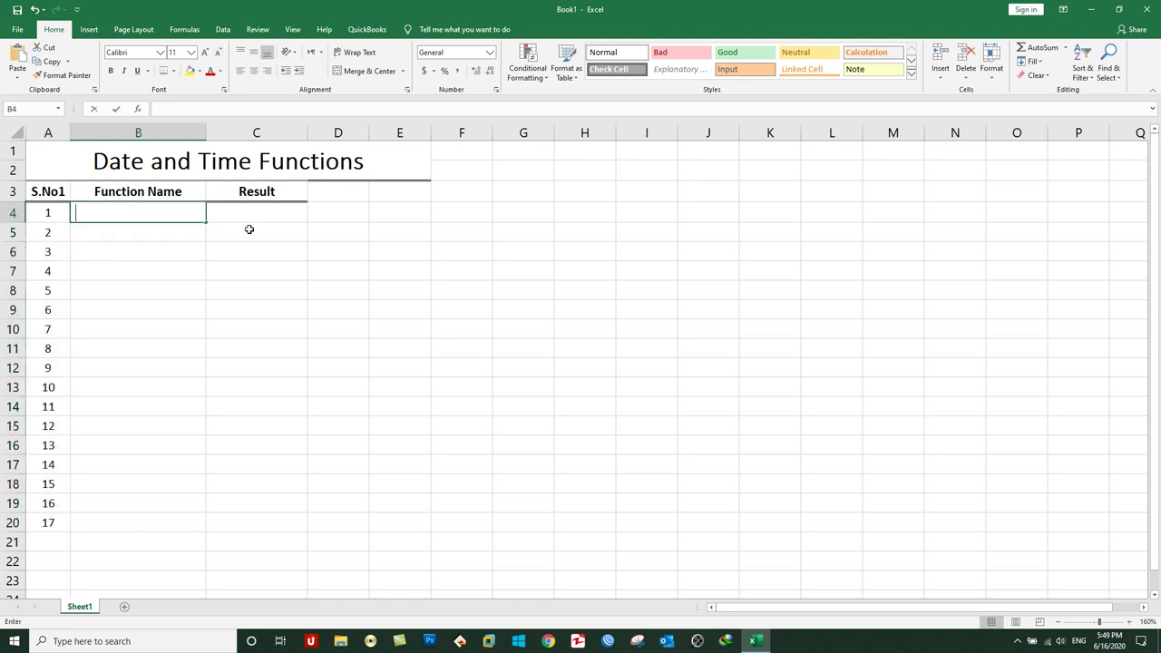
Enter =Now() in B4 and =Today() in B5 under Function Name.
type("=To")
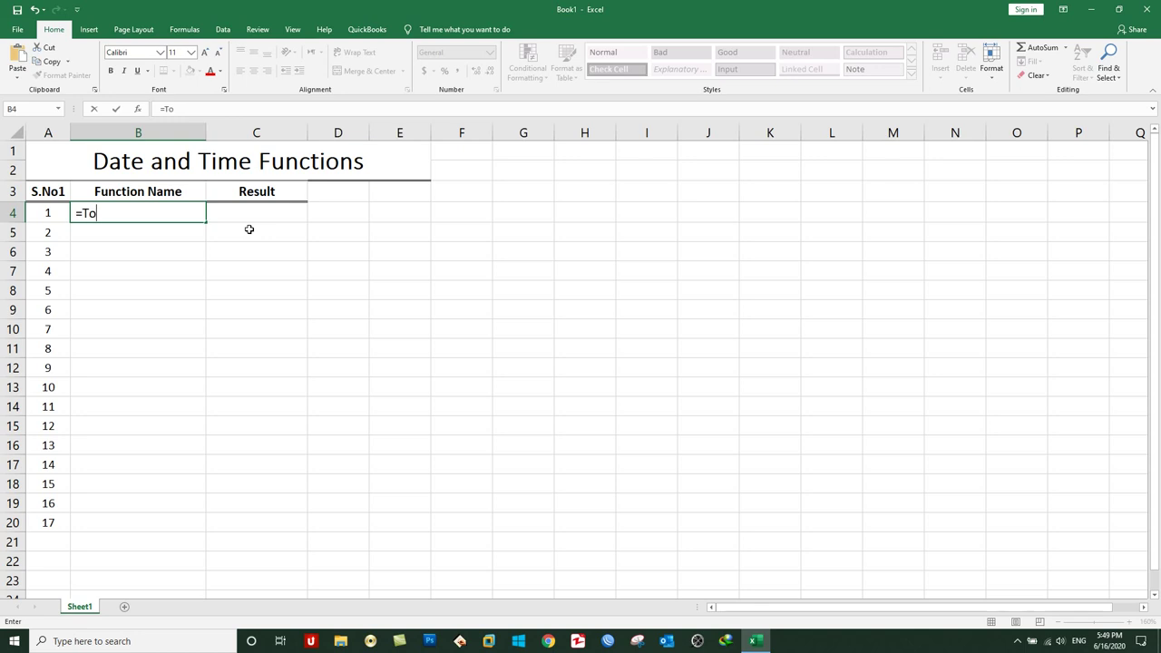
key("BackSpace")
key("BackSpace")
type("Now()")
key("Return")
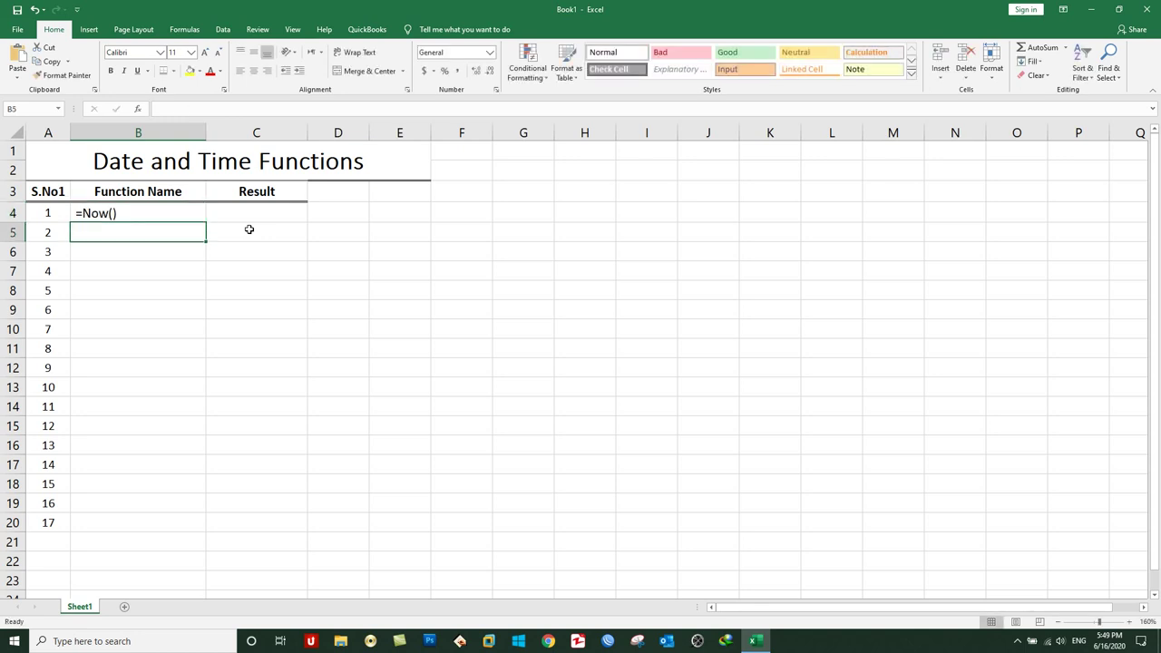
type("=Today()")
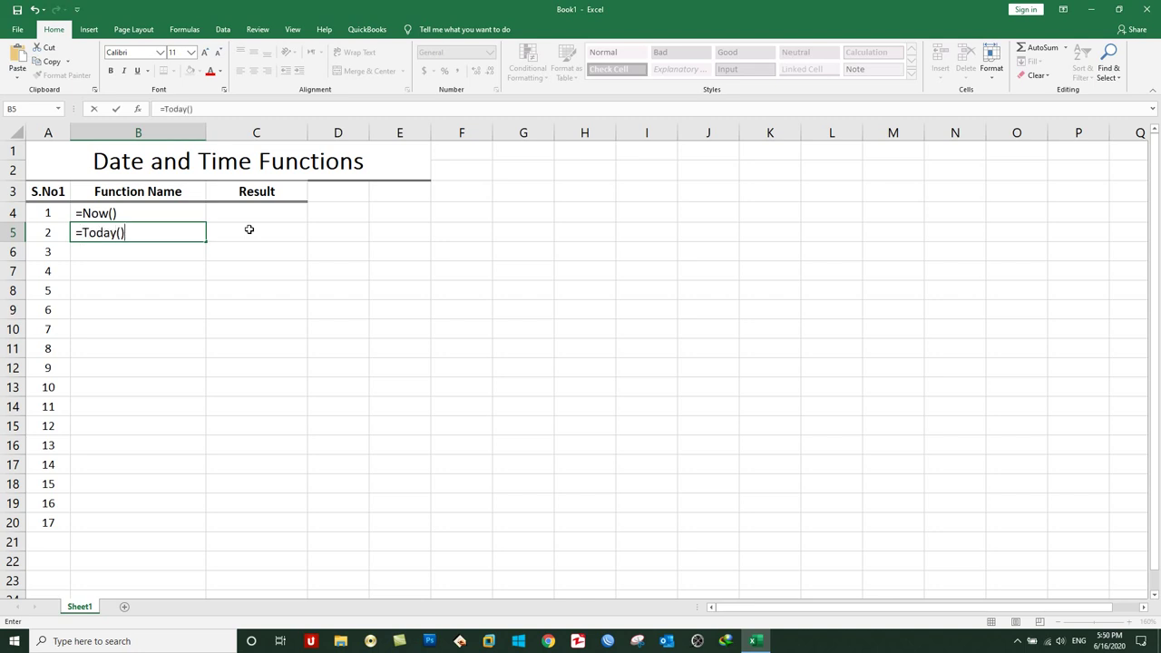
key("Return")
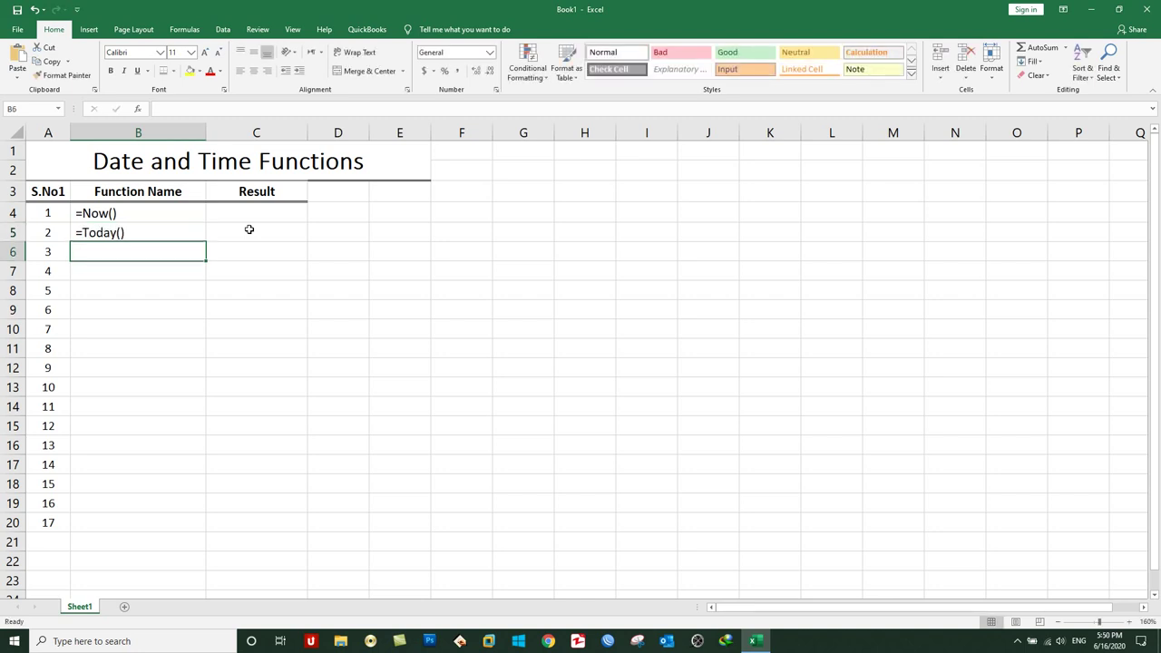
Enter =Year(Now()) in B6 and start typing =Month(Now() in B7.
type("=")
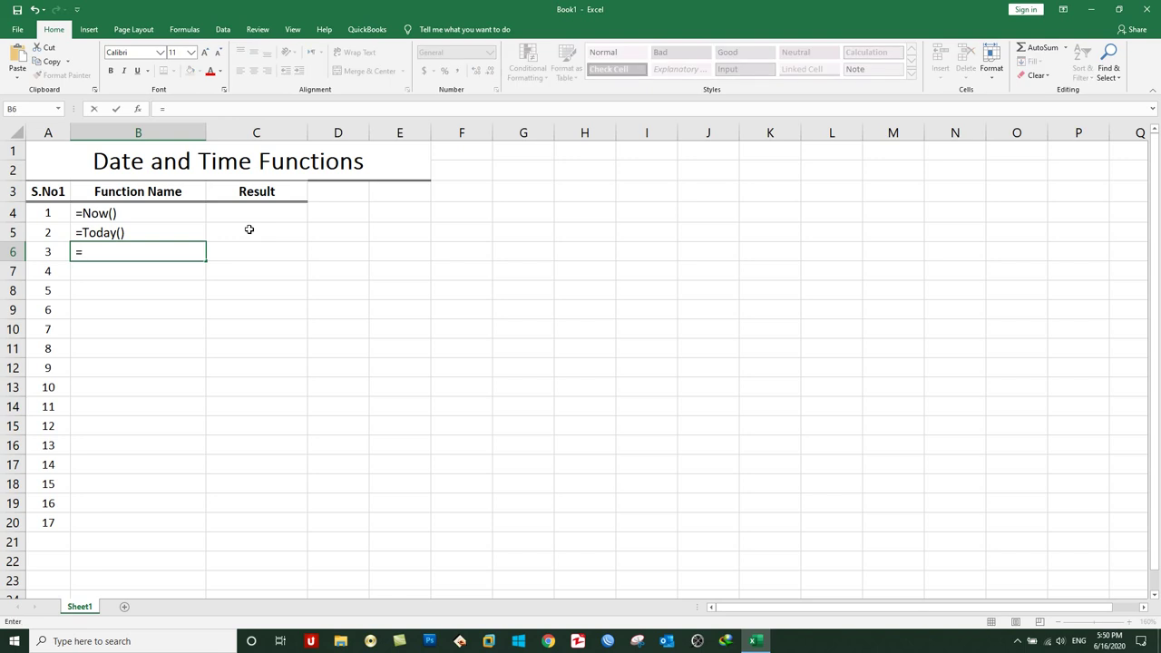
type("Year(")
type("Now())")
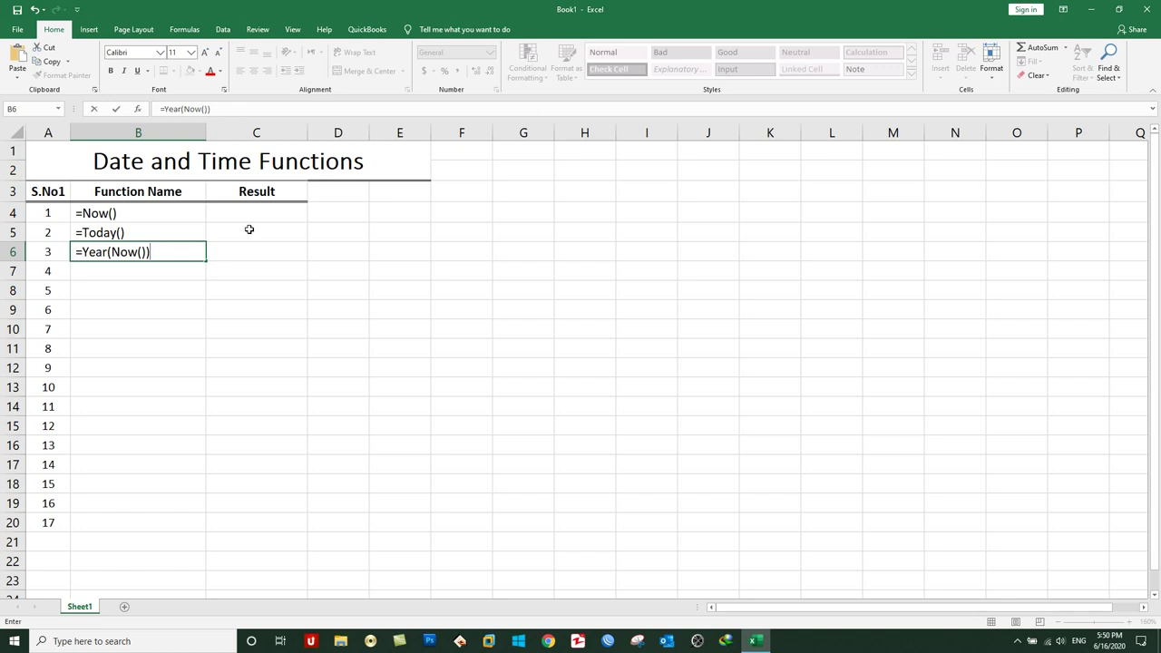
key("Return")
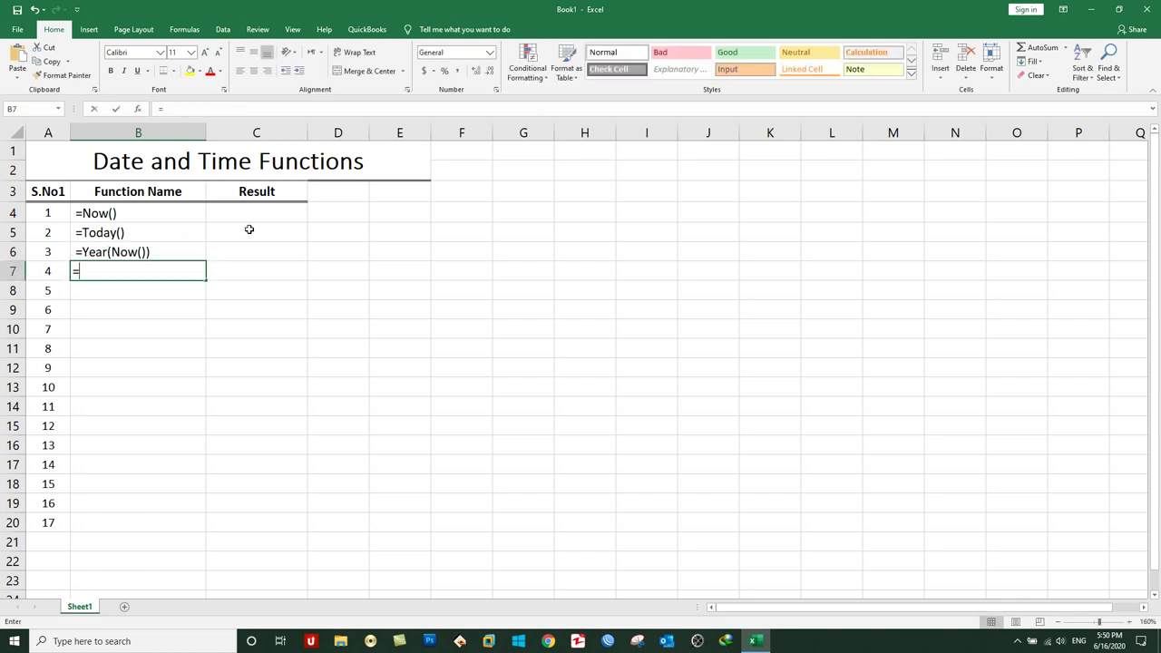
type("=")
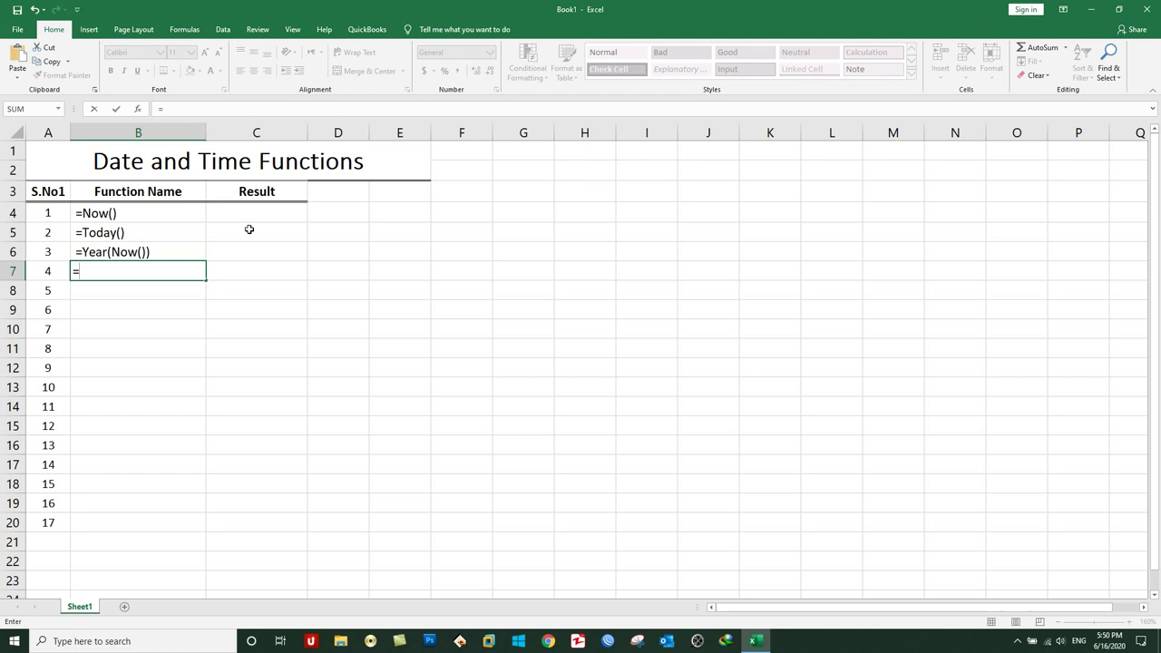
type("Month(")
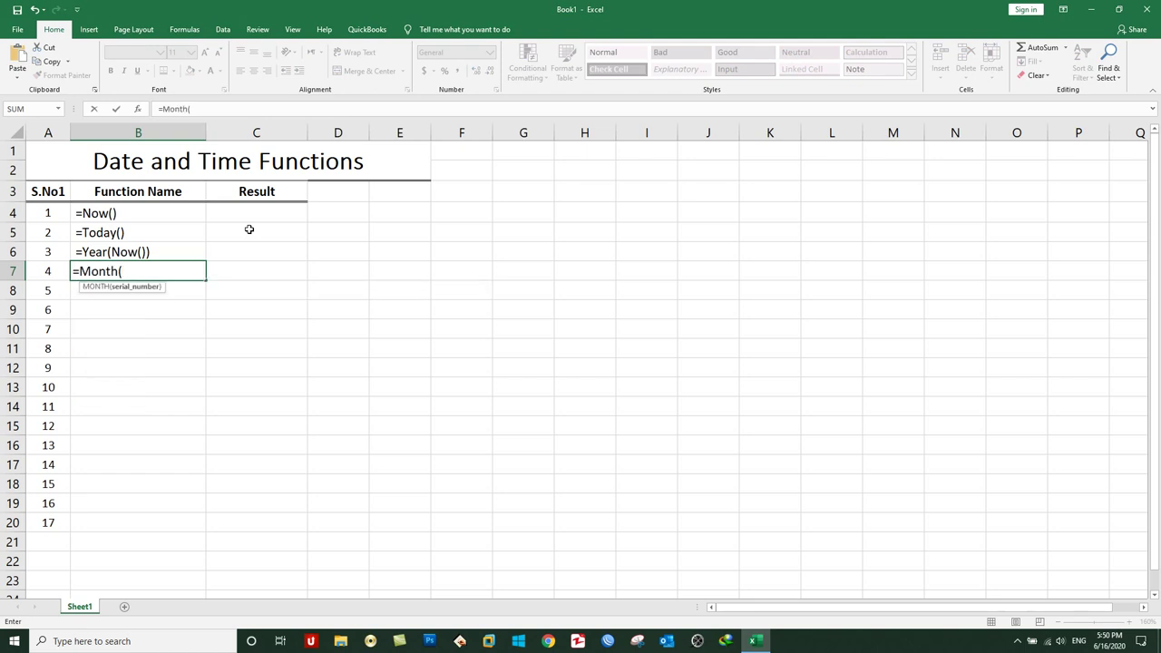
type("Now()")
key("Return")
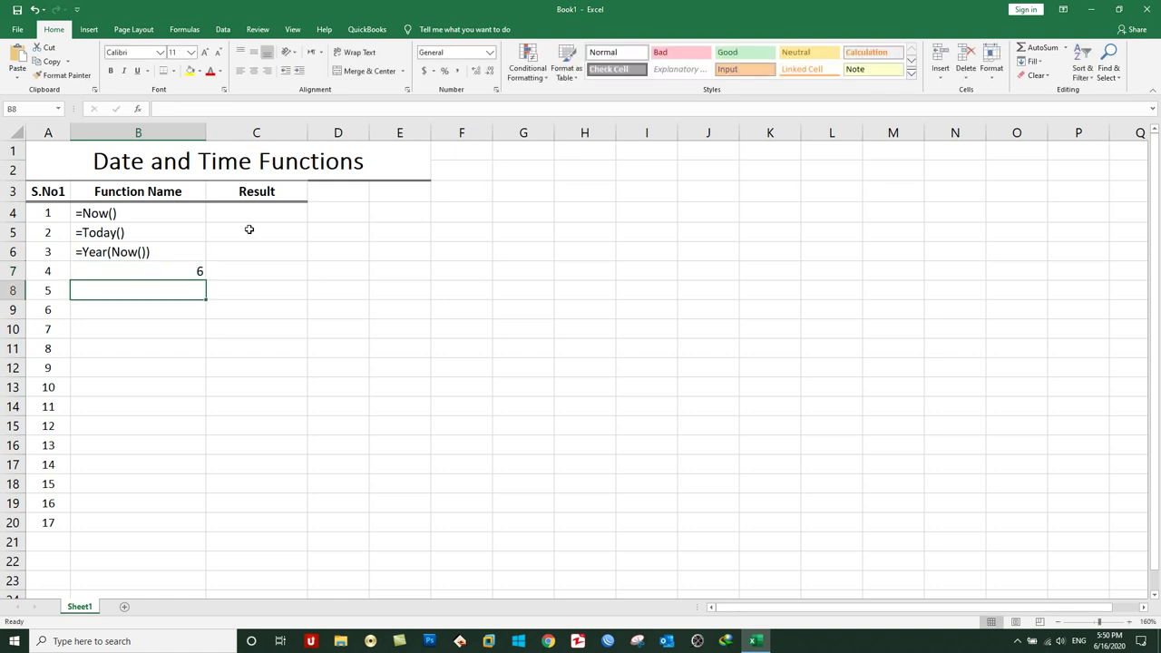
key("Up")
key("F2")
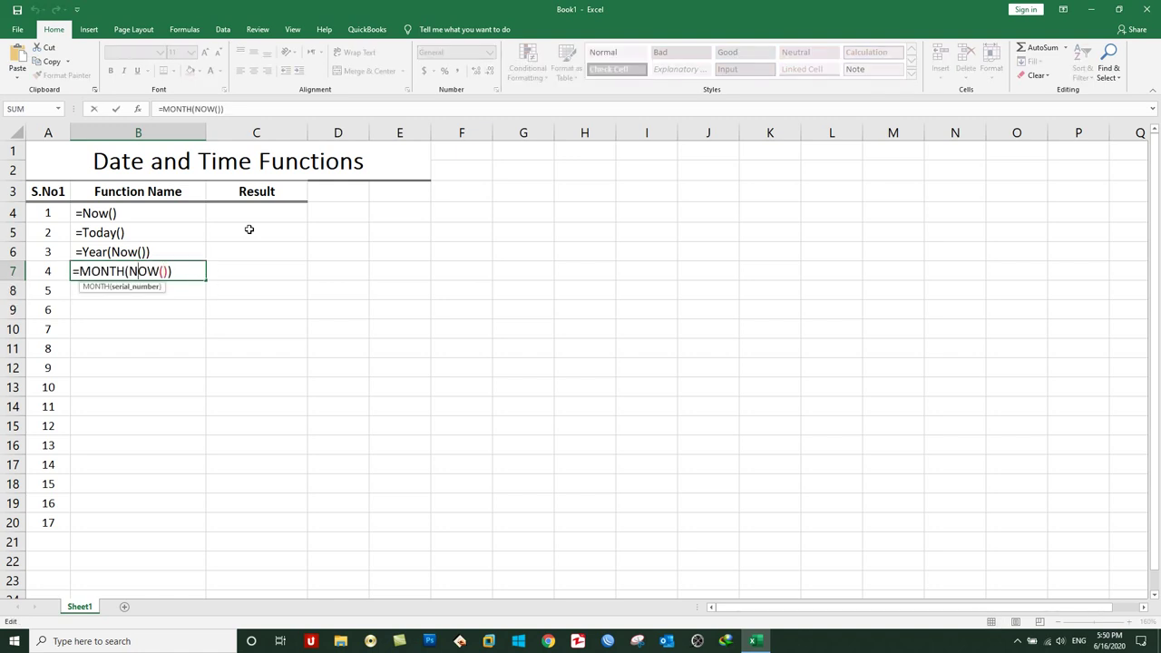
type("'")
key("Return")
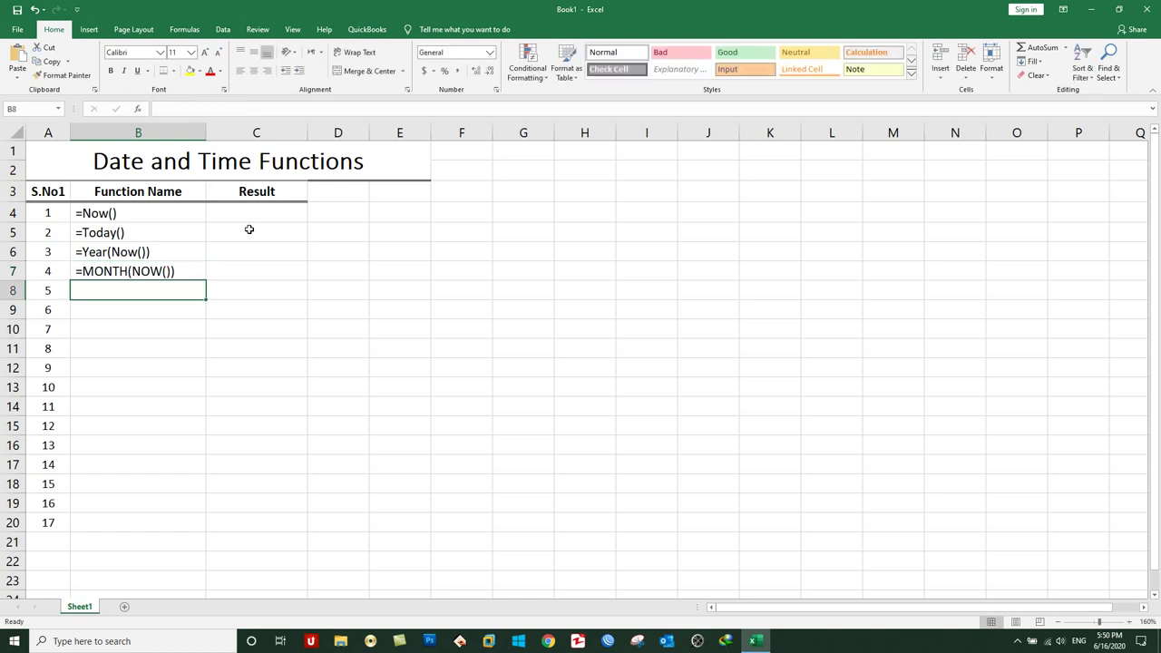
type("=Year(Now(")
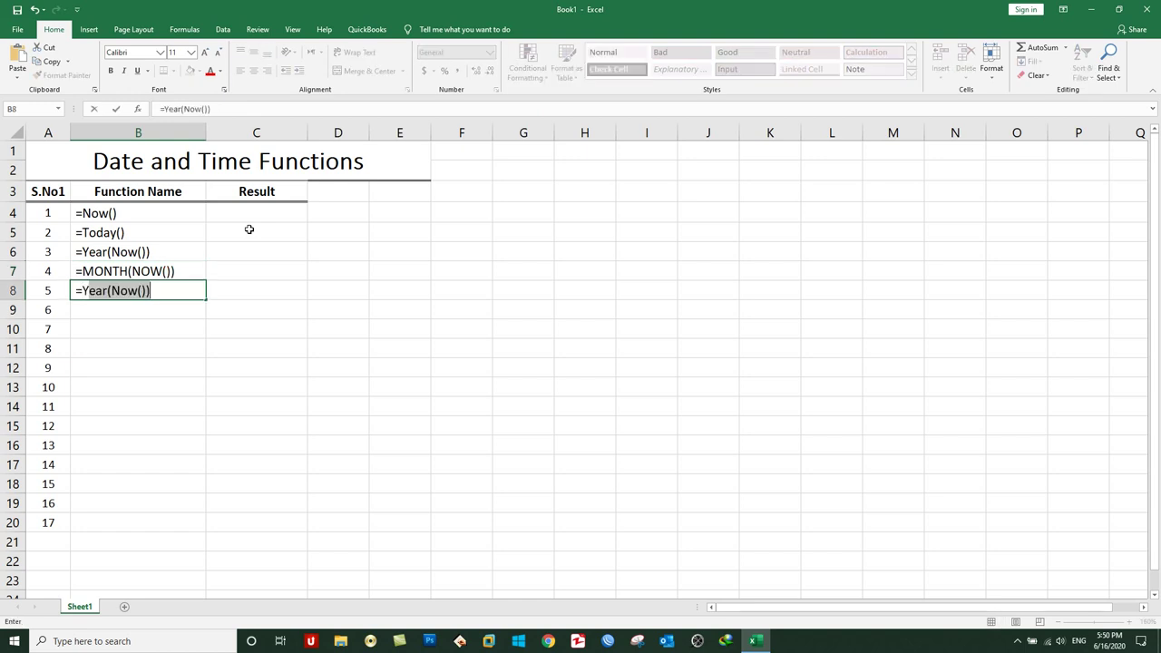
key("BackSpace")
type("Day")
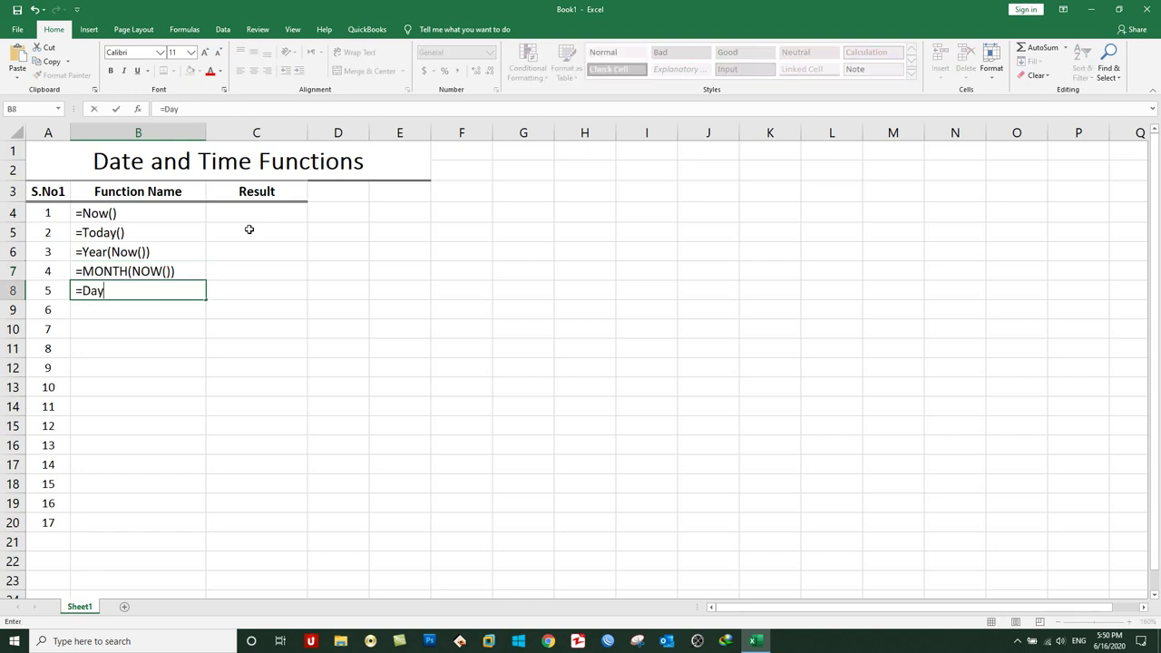
type("(Now())")
key("Return")
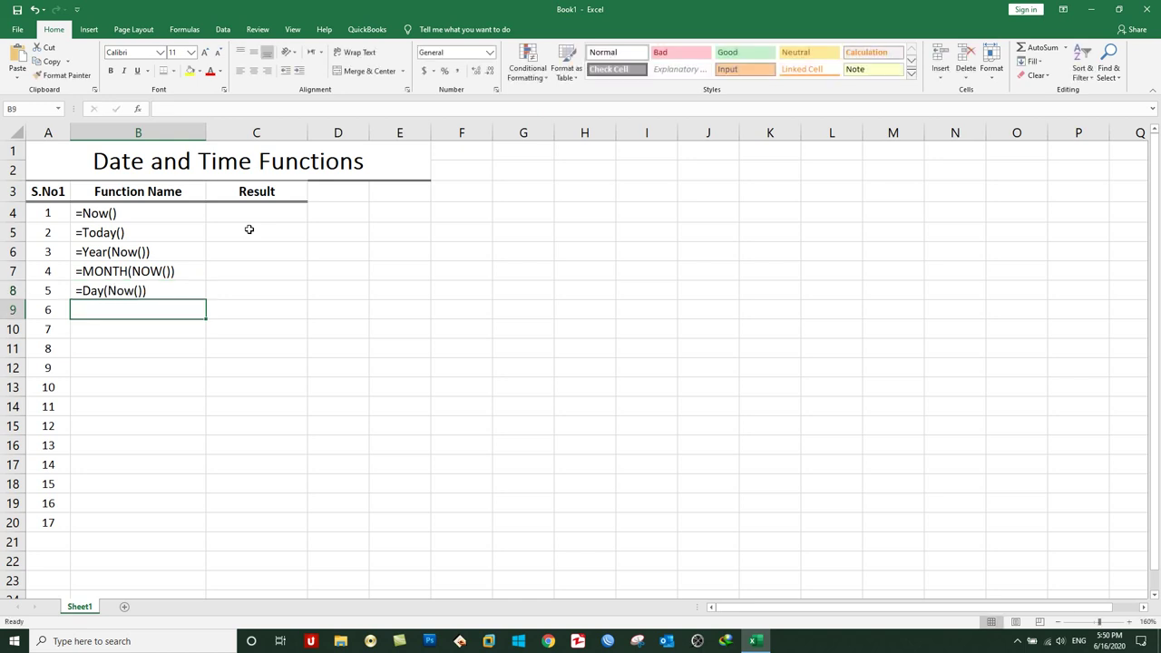
type("=Hour(Now())")
key("Return")
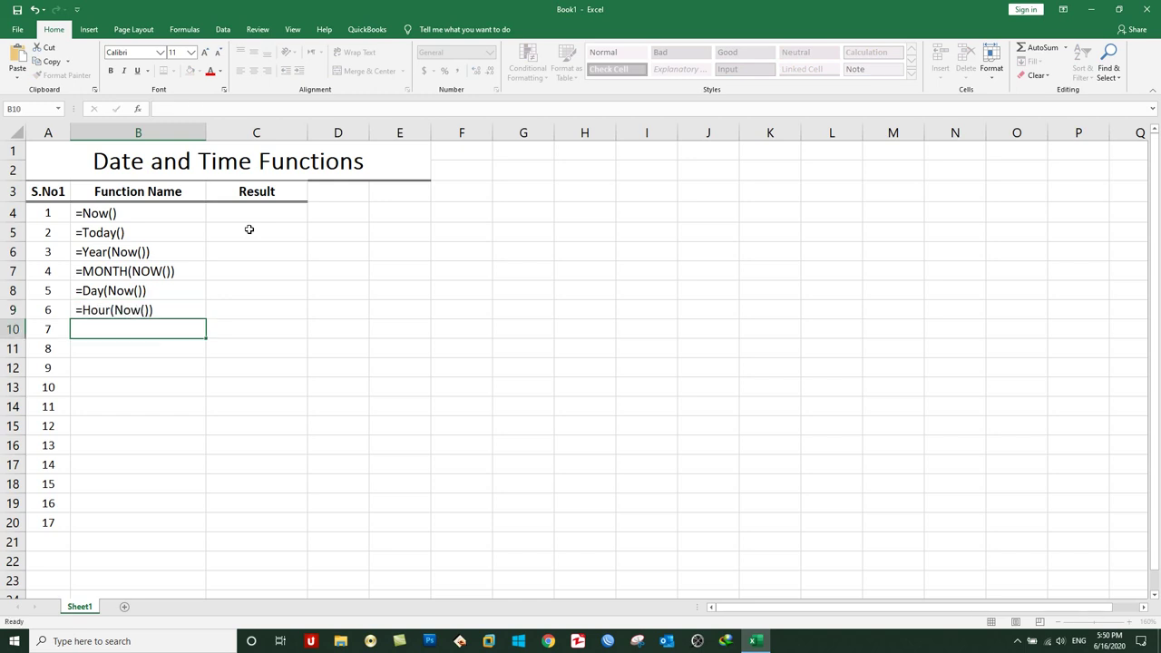
type("=Minute(Now())")
key("Return")
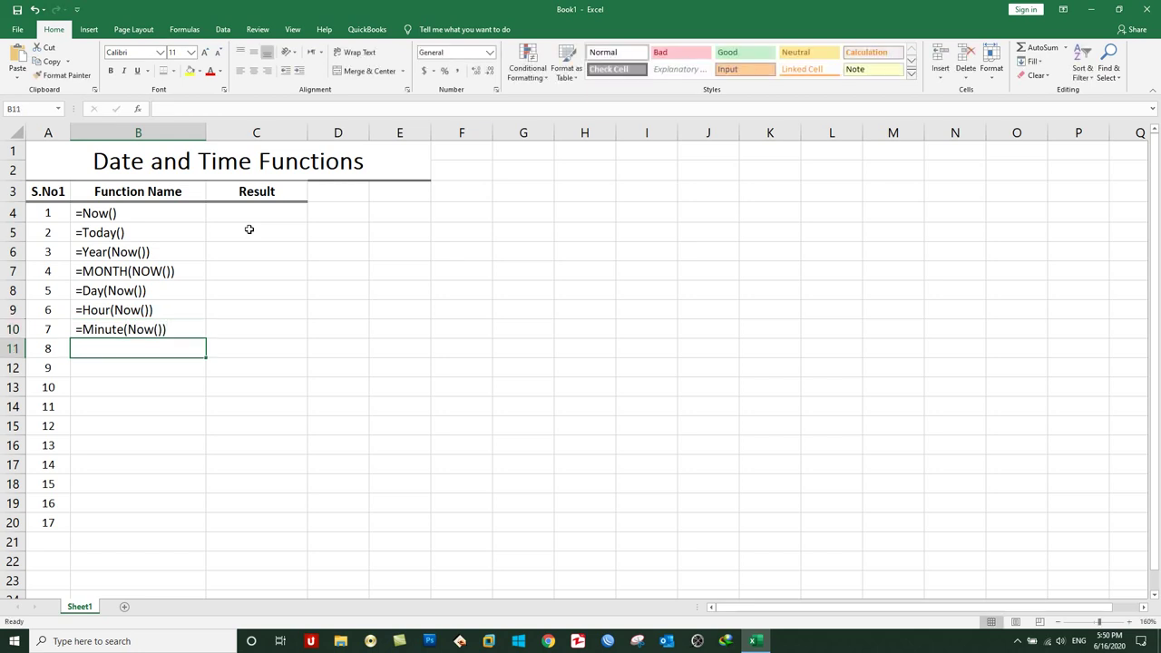
type("=")
key("BackSpace")
type("=Second(Now())")
key("Return")
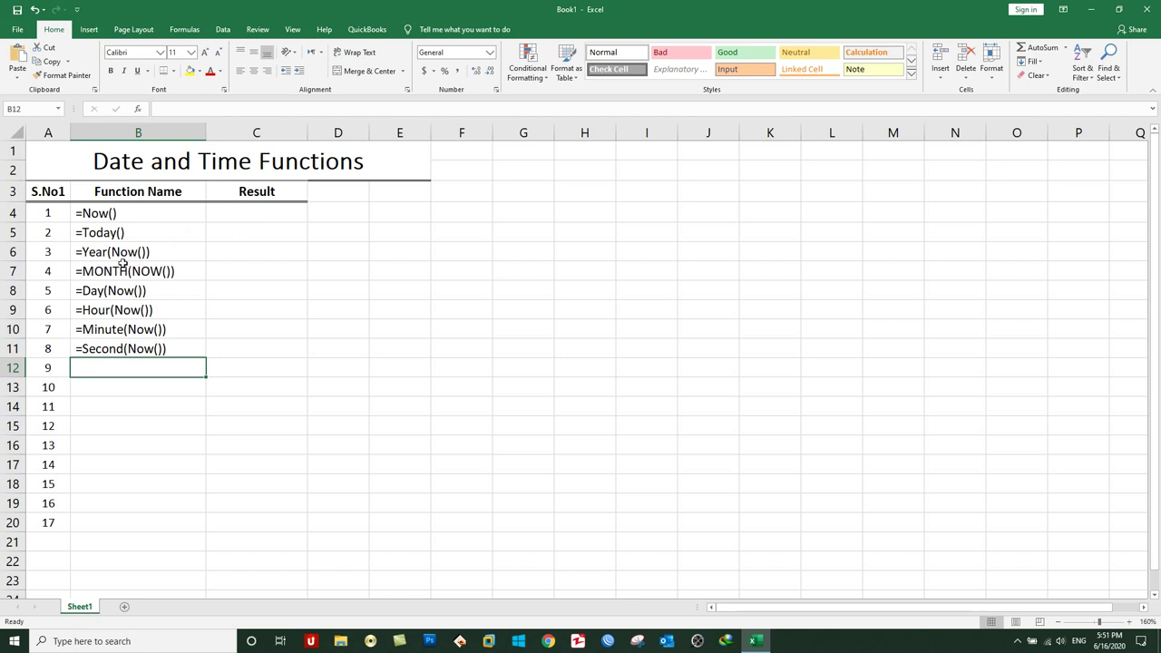
left_click(122, 252)
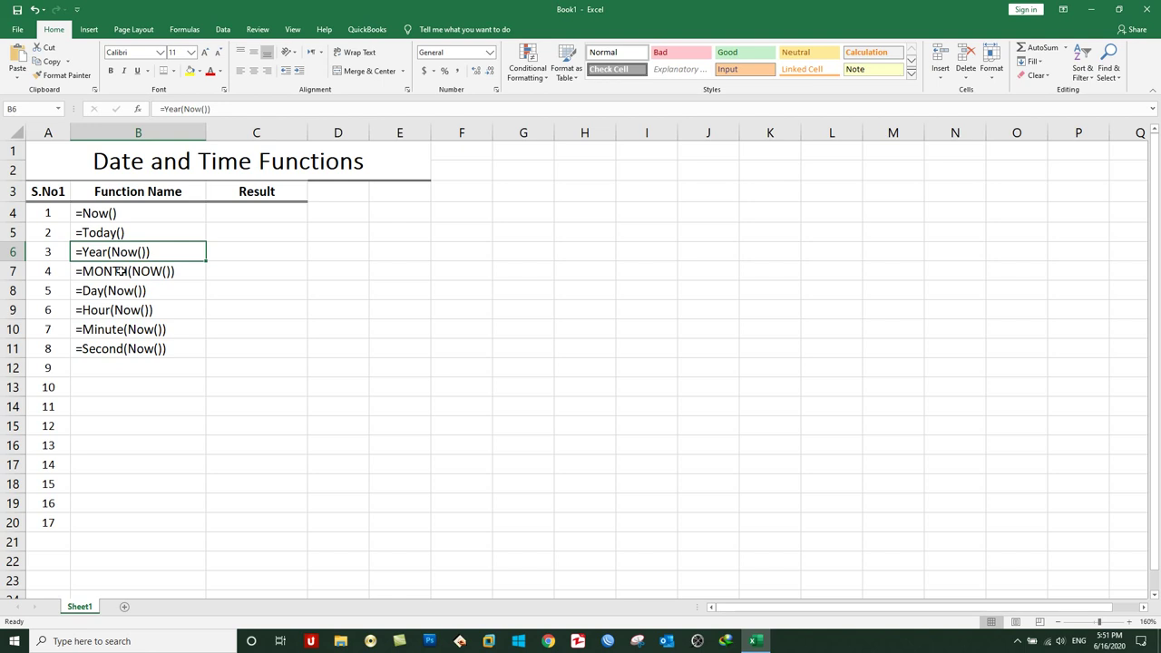
Drag the column C border wider twice so the Result cells have more room.
left_click(254, 213)
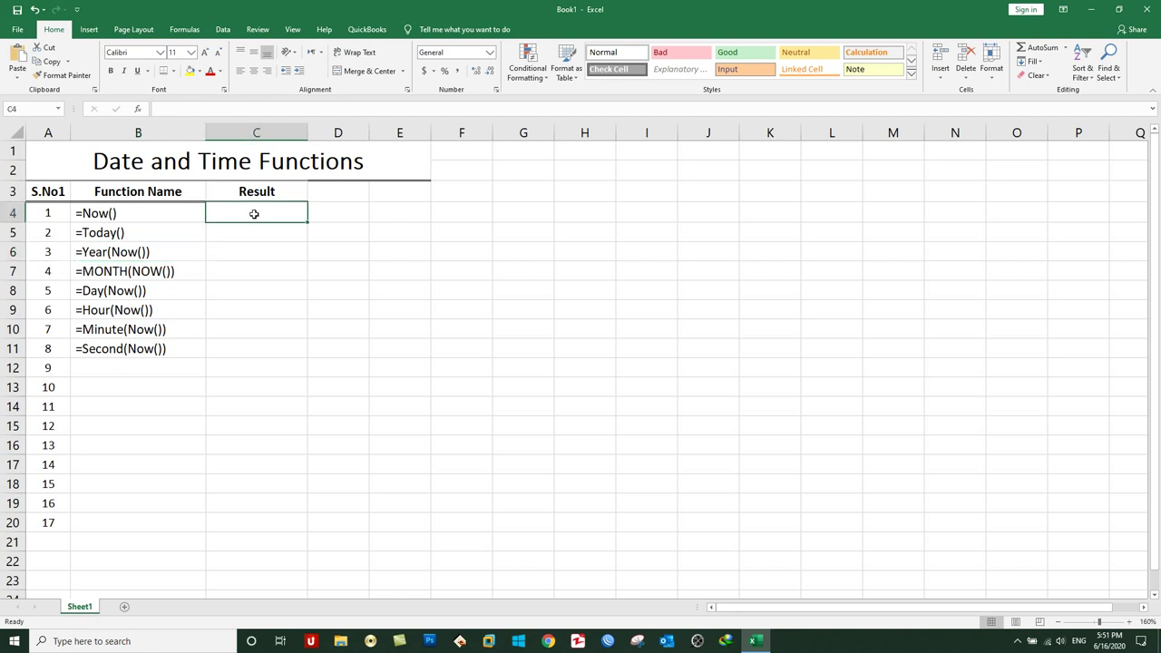
left_click_drag(307, 136, 320, 137)
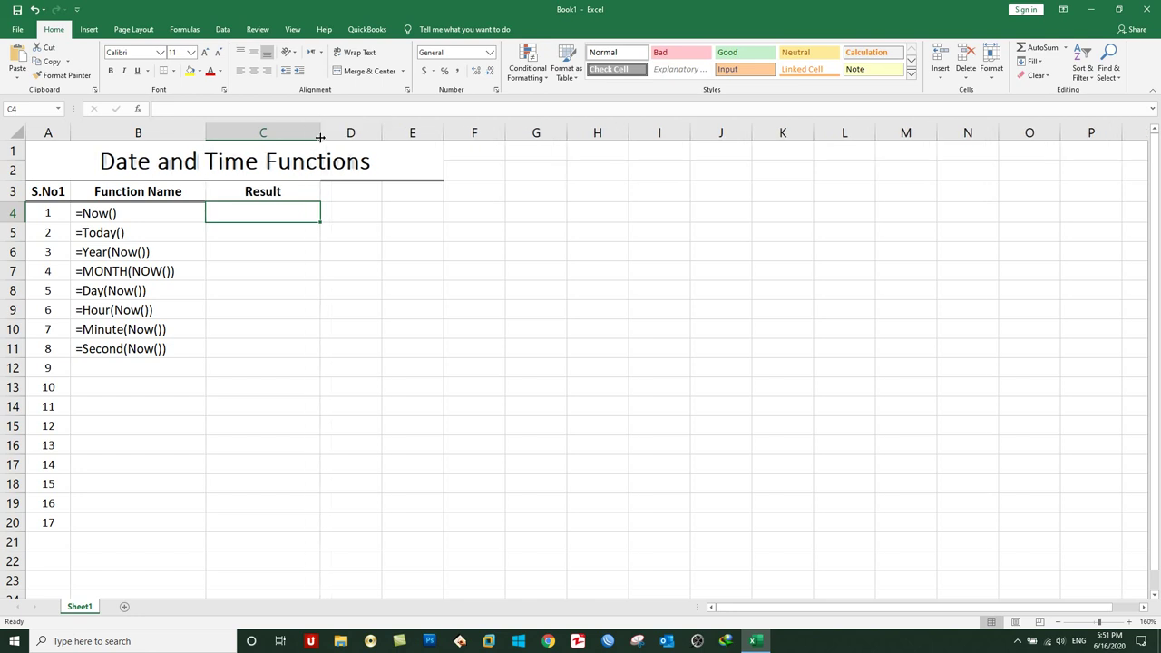
left_click(268, 215)
left_click_drag(320, 133, 334, 132)
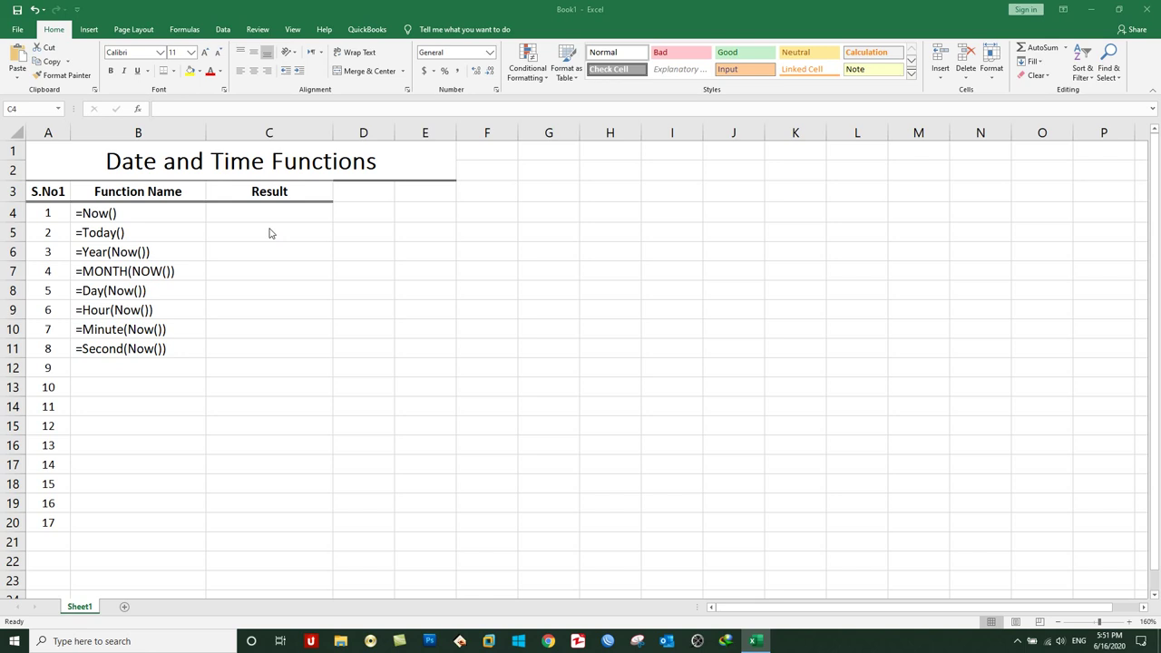
Enter =NOW() in C4, showing the current date and time 6/16/2020 17:52.
left_click(261, 215)
type("=")
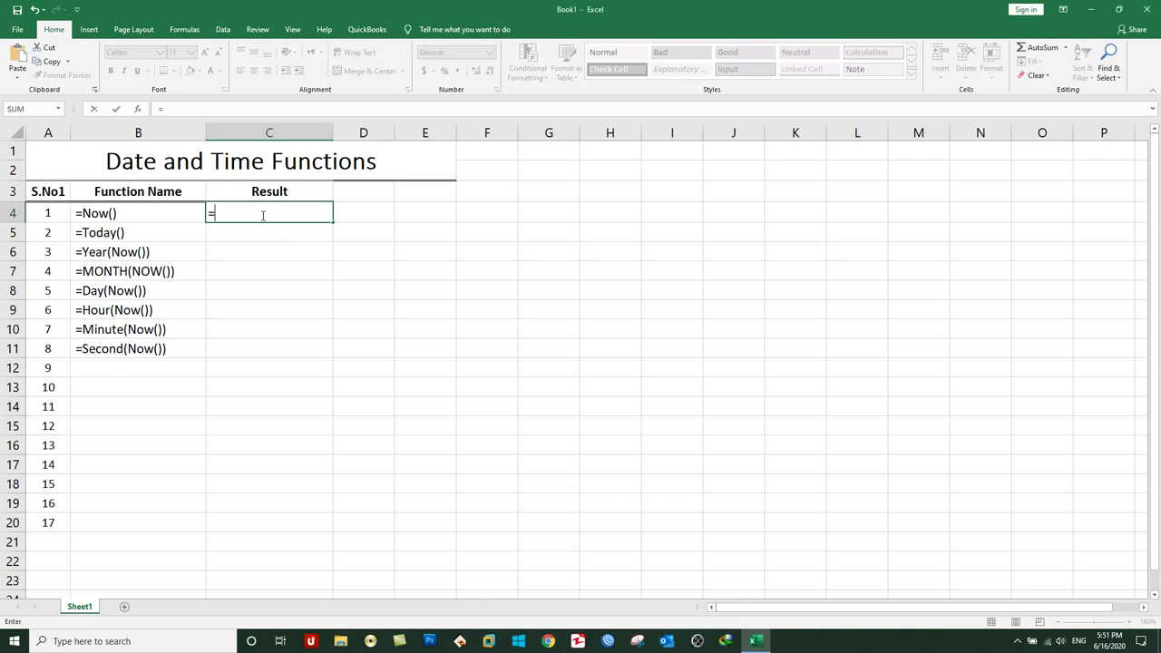
type("now")
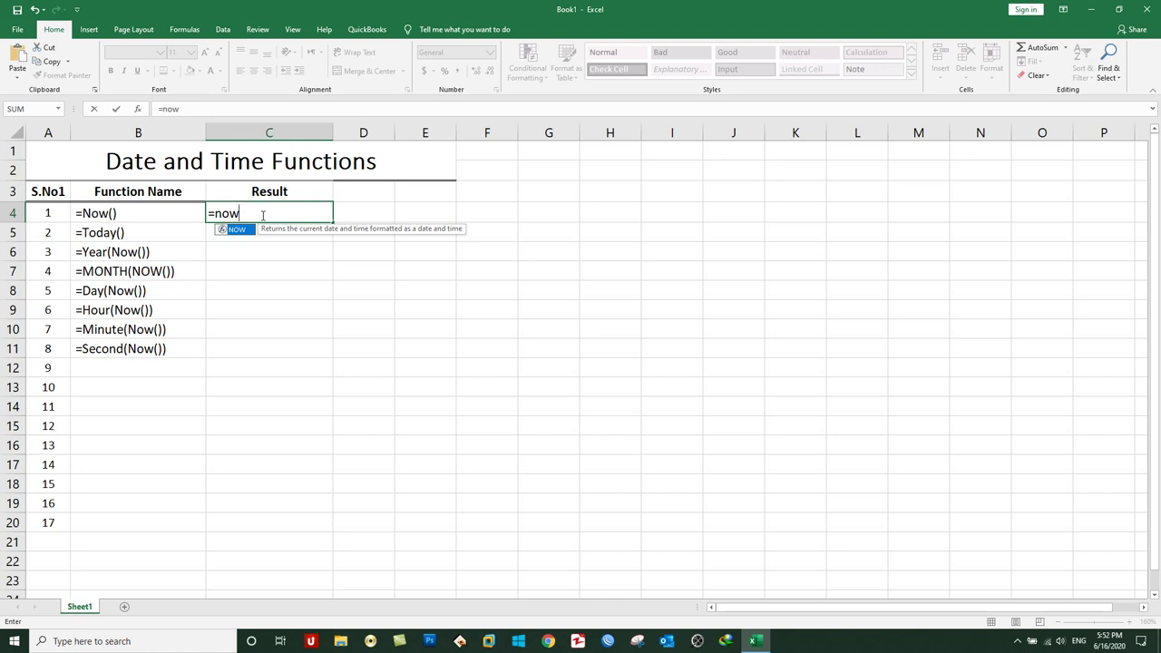
type("()")
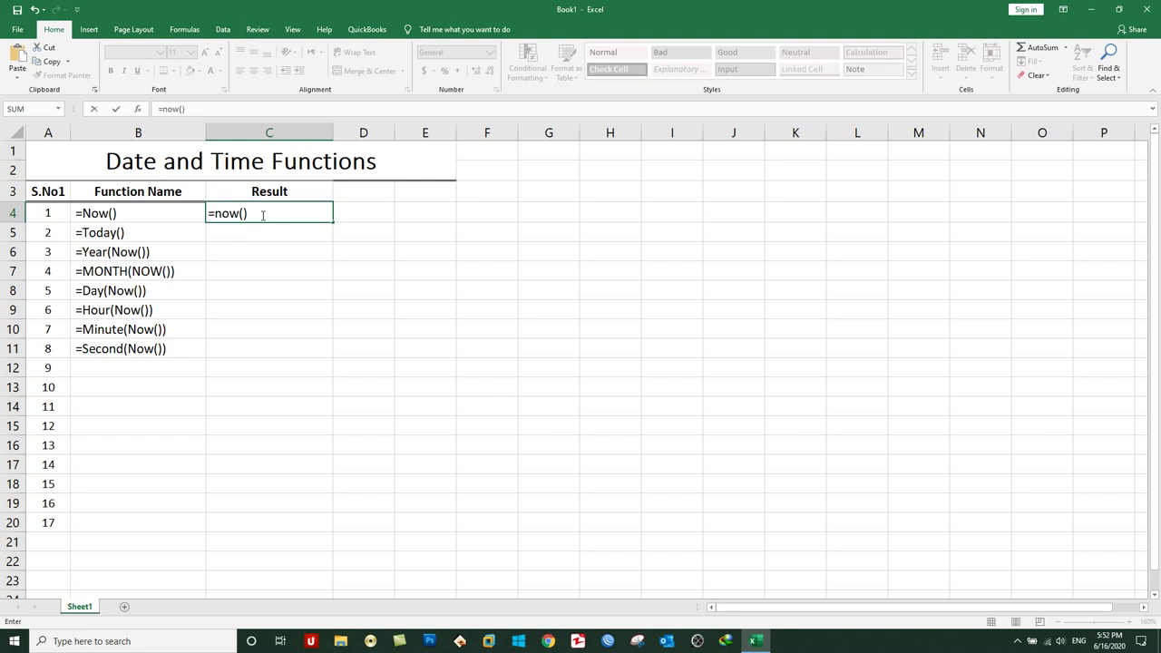
key("Return")
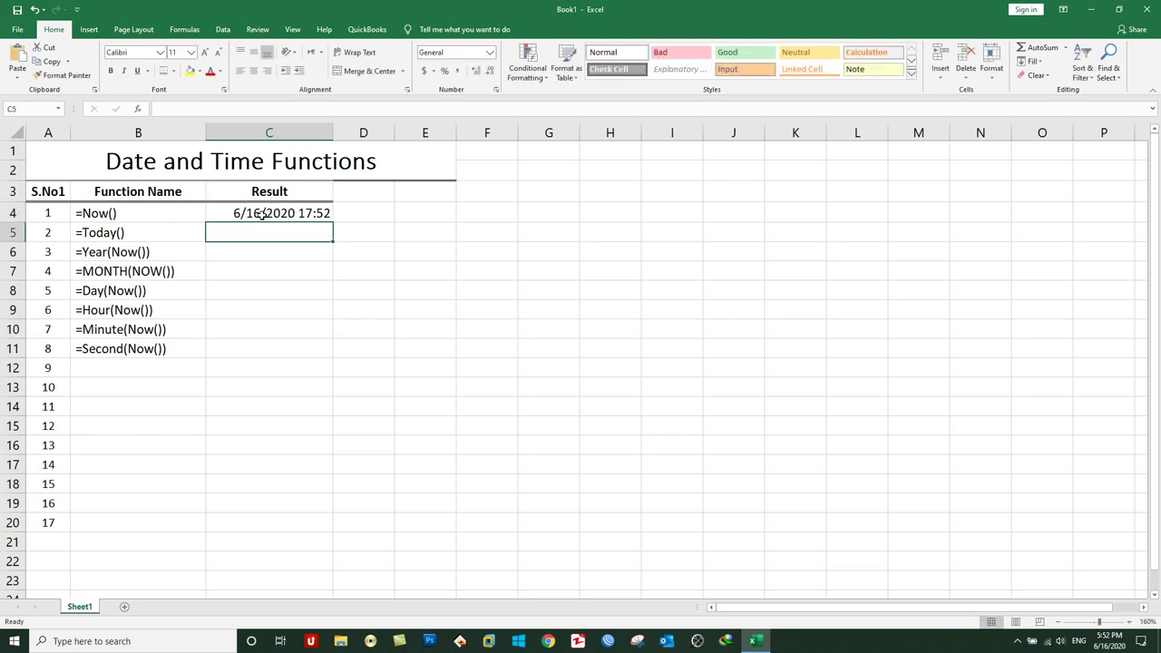
left_click(262, 213)
mouse_move(1109, 641)
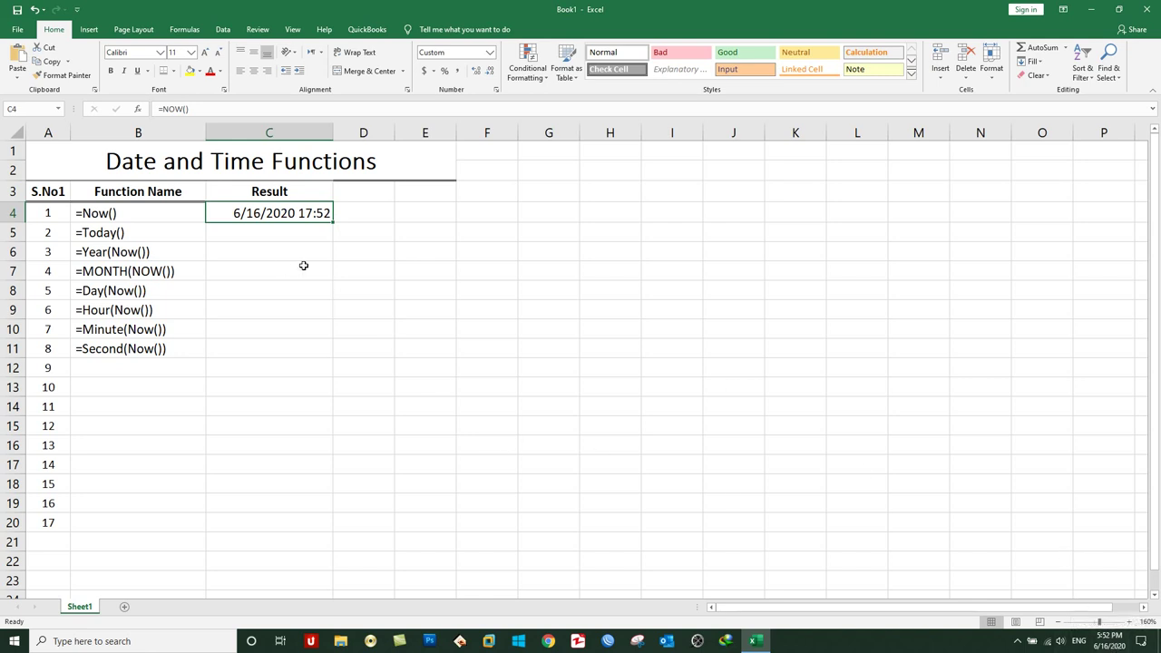
left_click(263, 235)
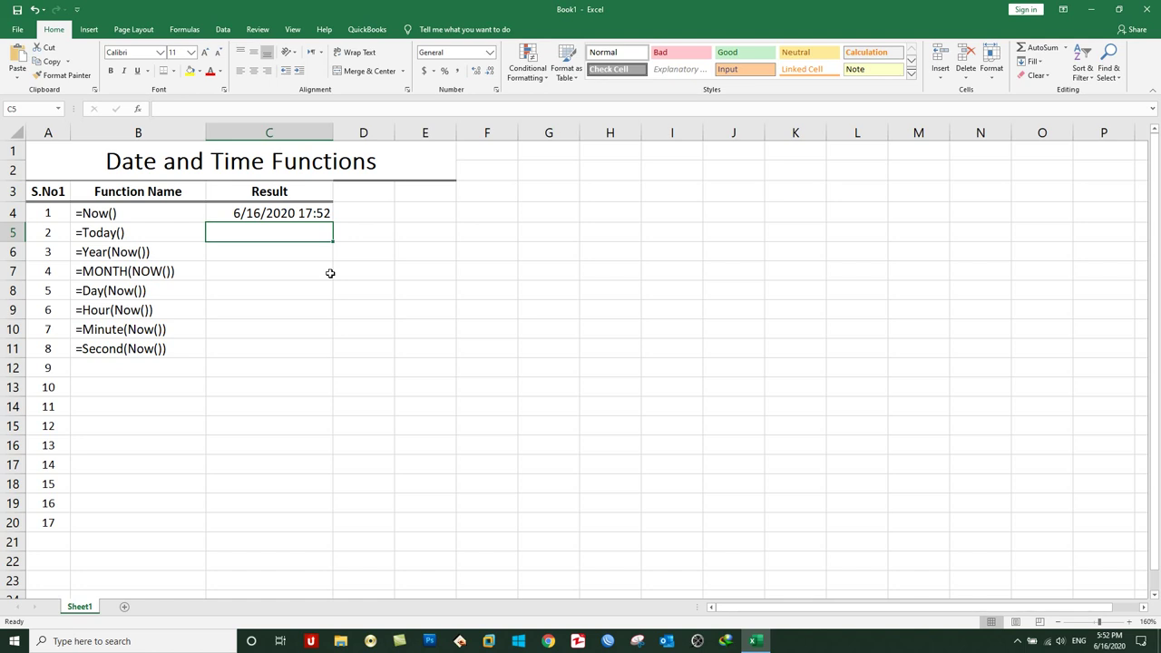
Enter =TODAY() in C5 using the autocomplete suggestion, returning 6/16/2020.
type("=toda")
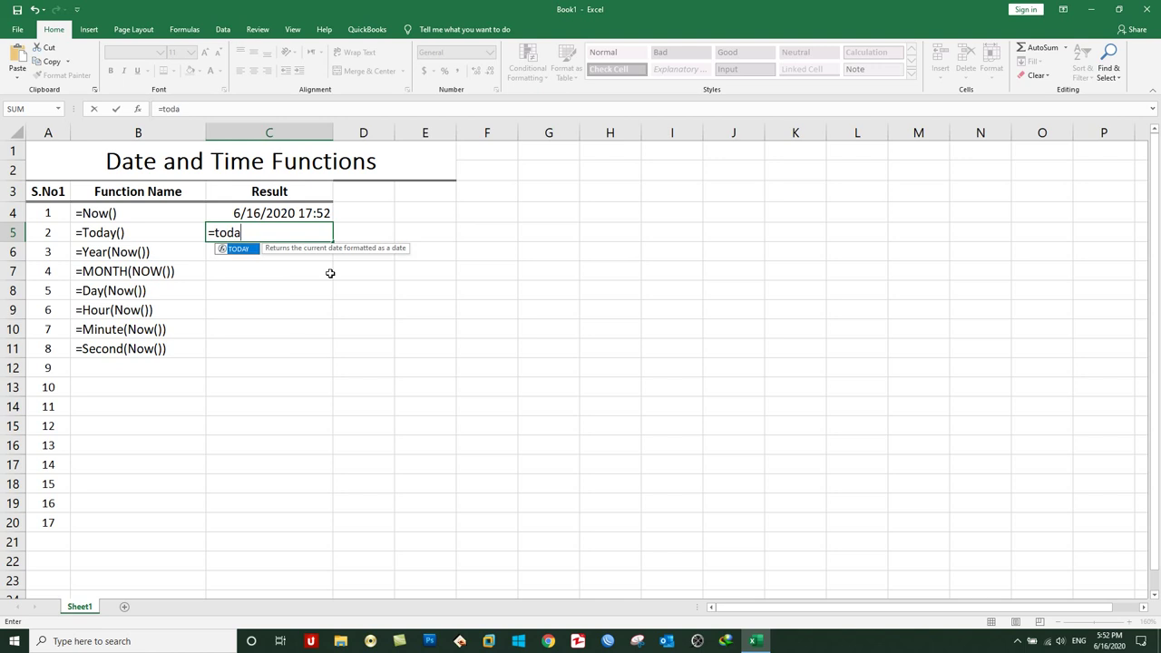
type("(")
key("BackSpace")
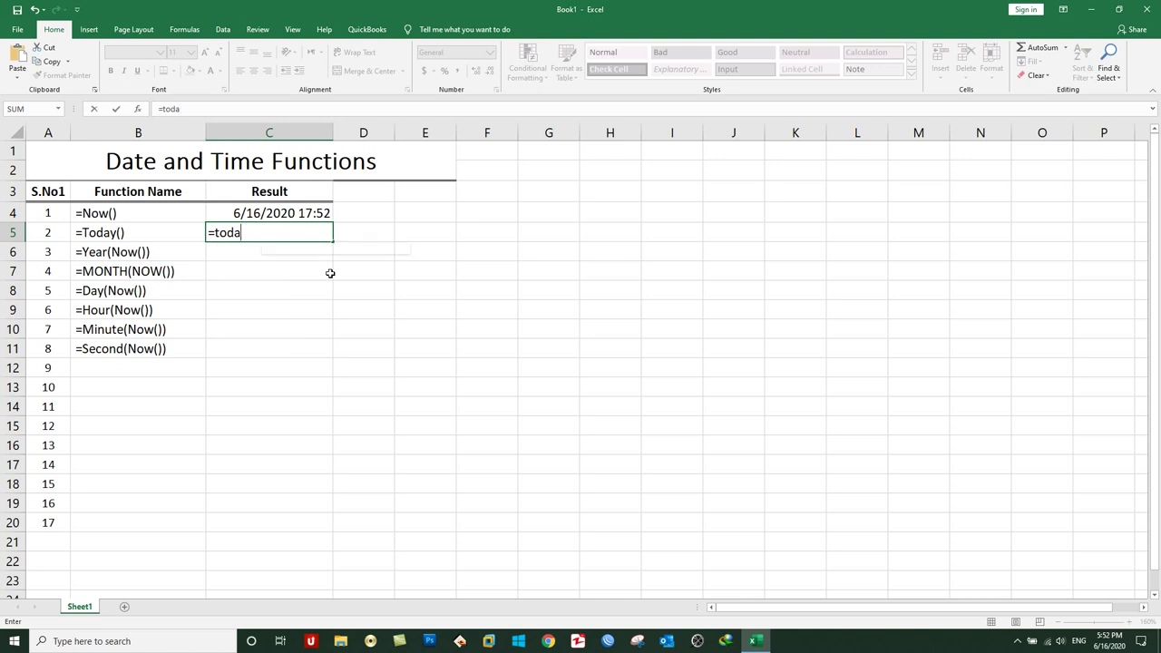
type("y")
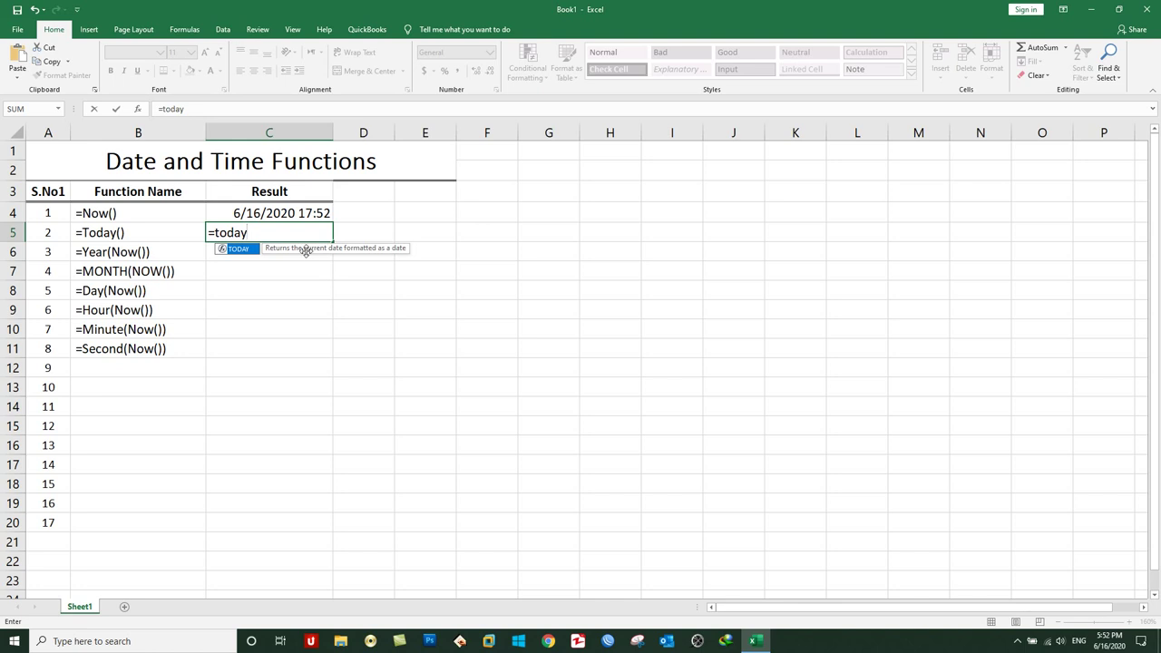
key("BackSpace")
key("BackSpace")
key("BackSpace")
key("BackSpace")
key("BackSpace")
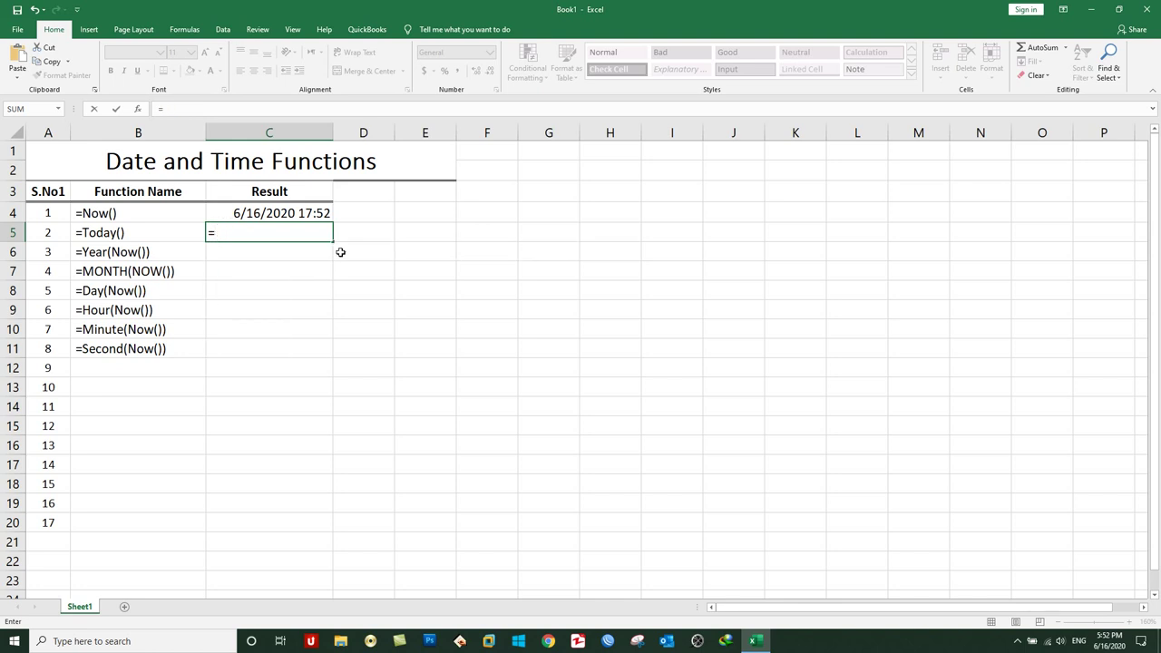
type("t")
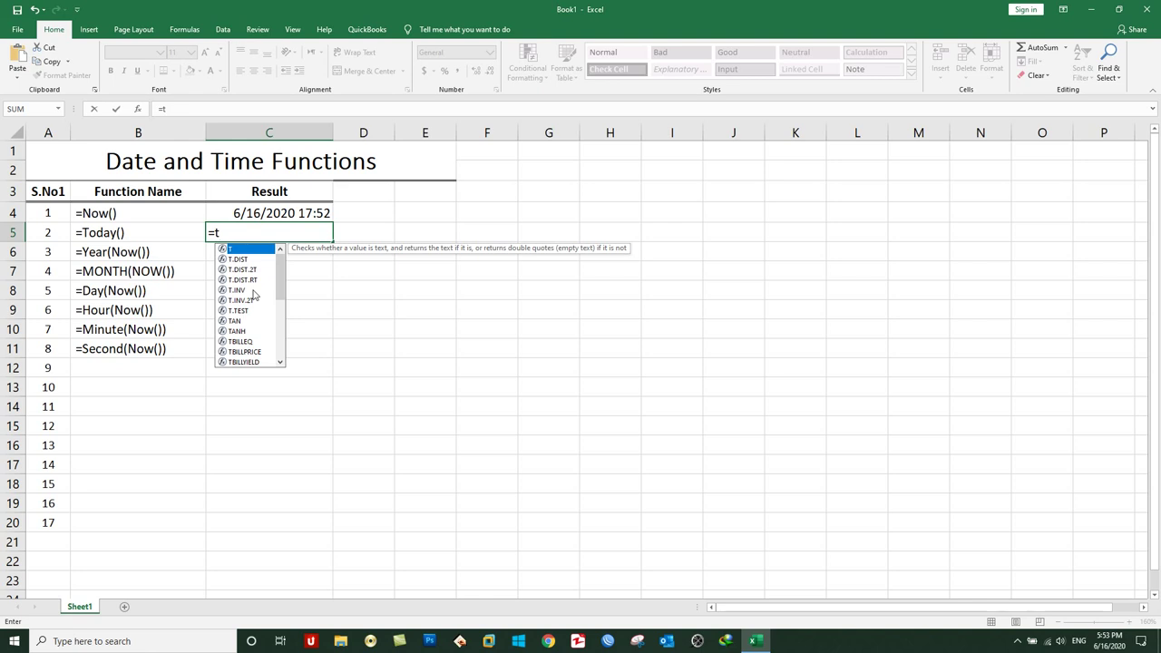
type("oda")
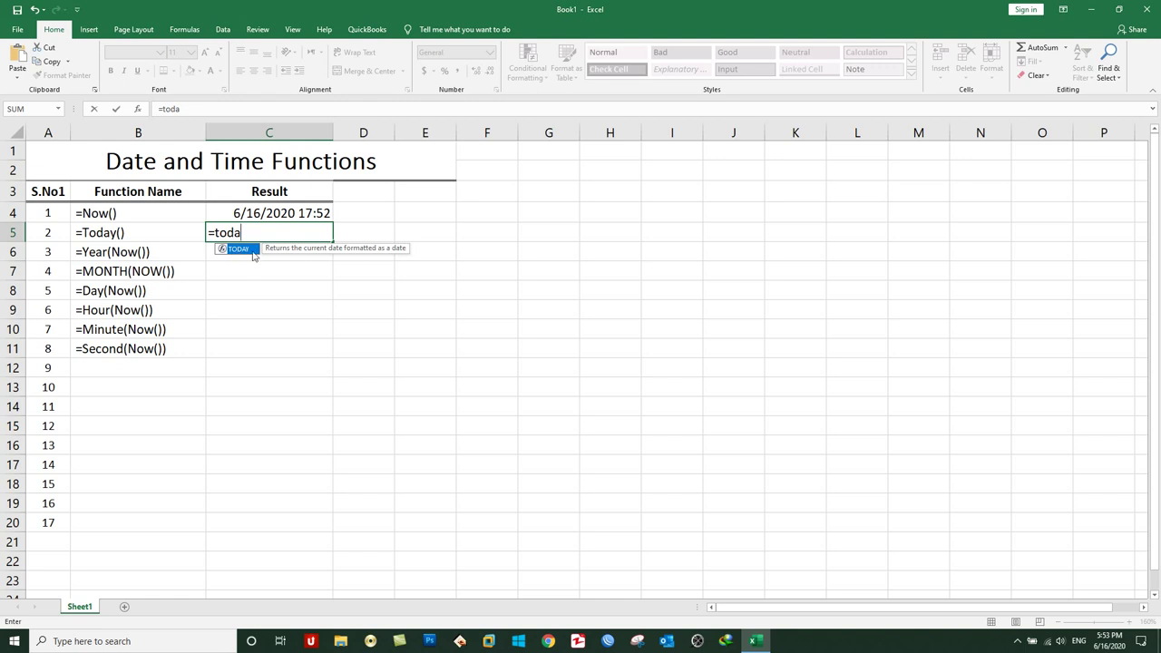
key("Tab")
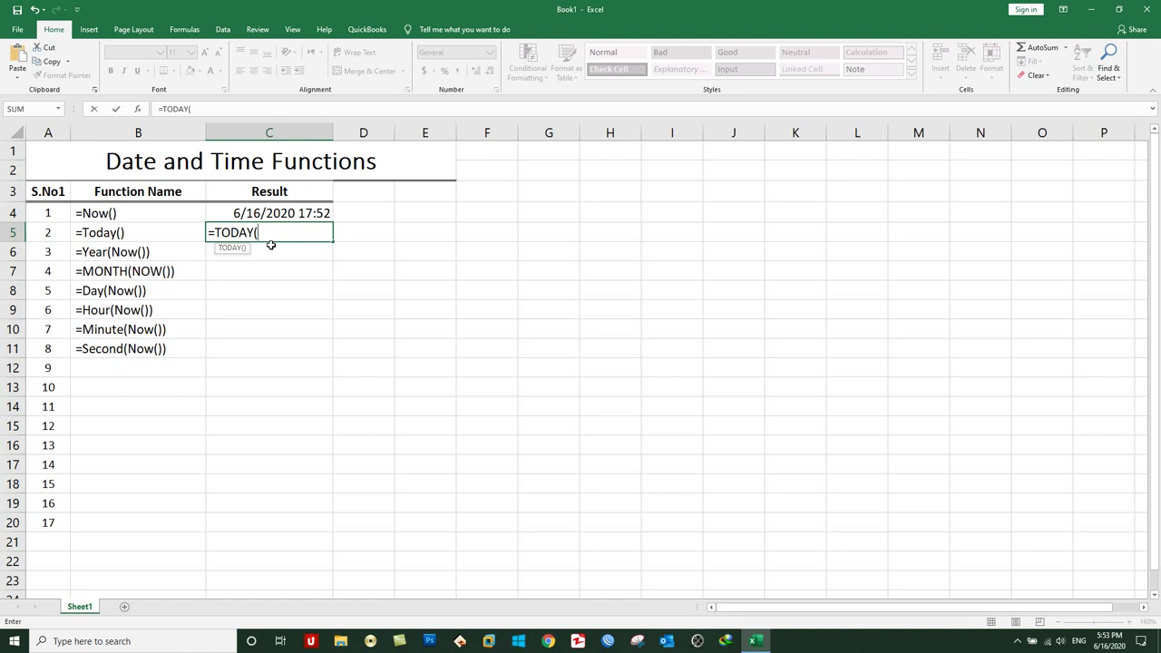
type(")")
key("Return")
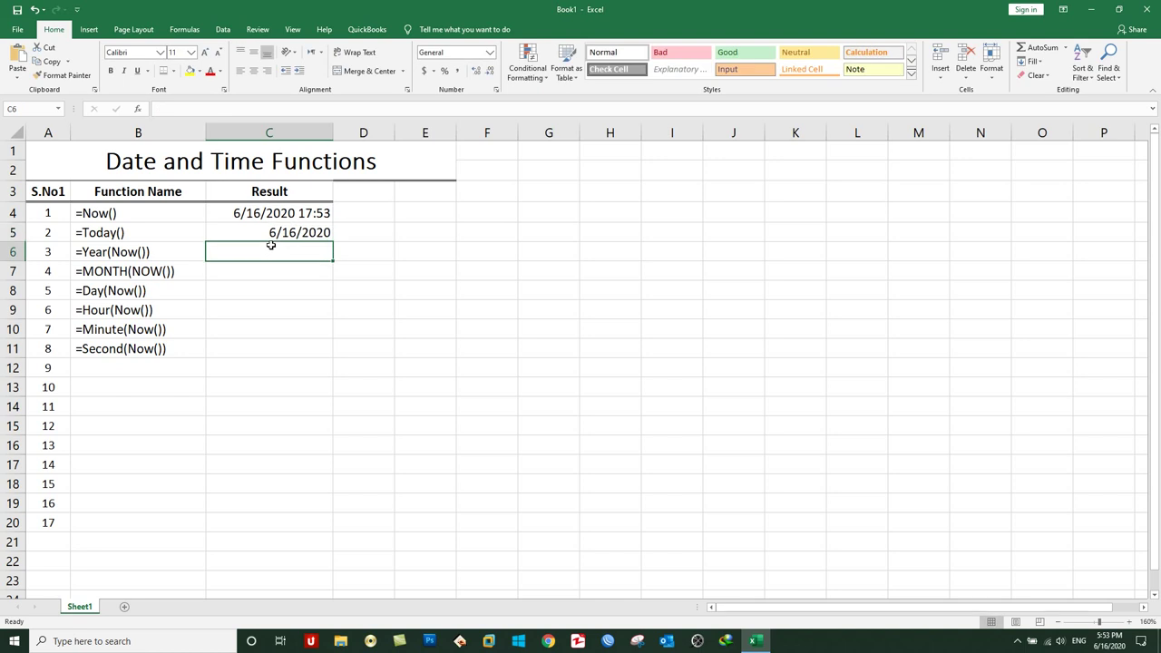
double_click(264, 233)
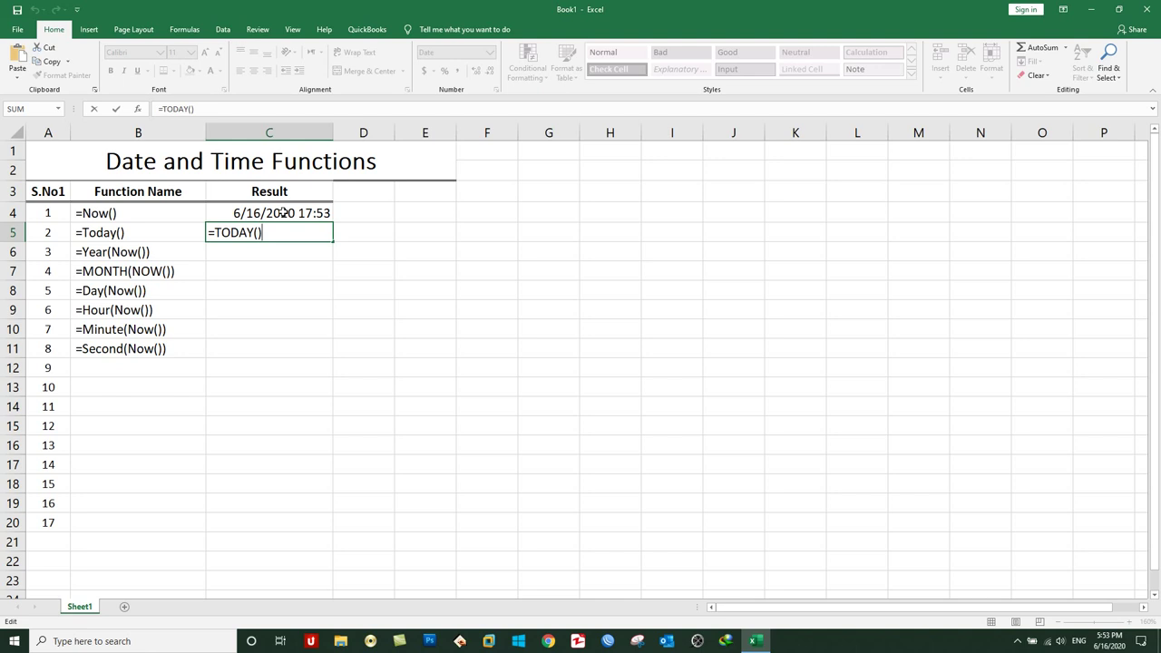
key("Return")
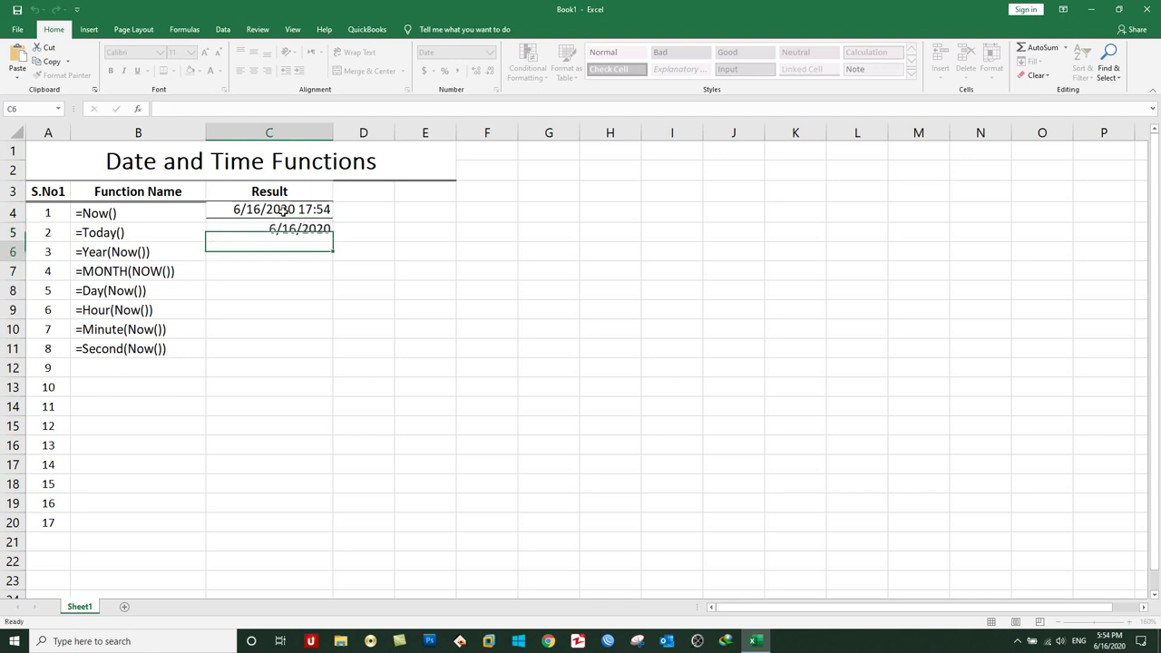
left_click(283, 212)
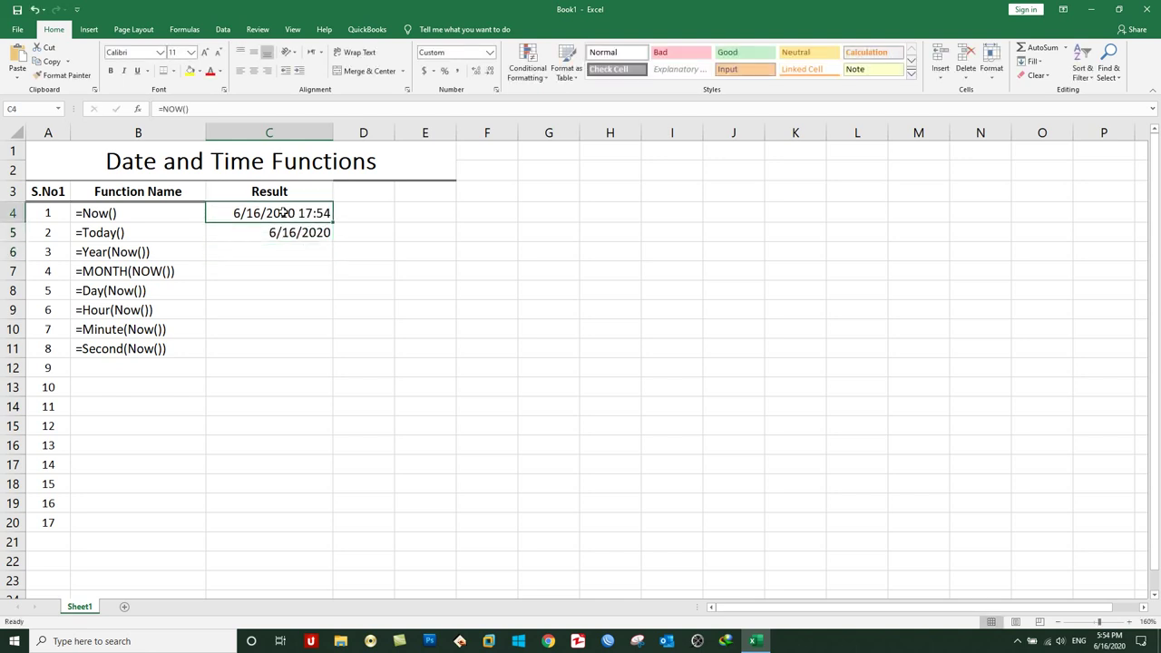
left_click(294, 238)
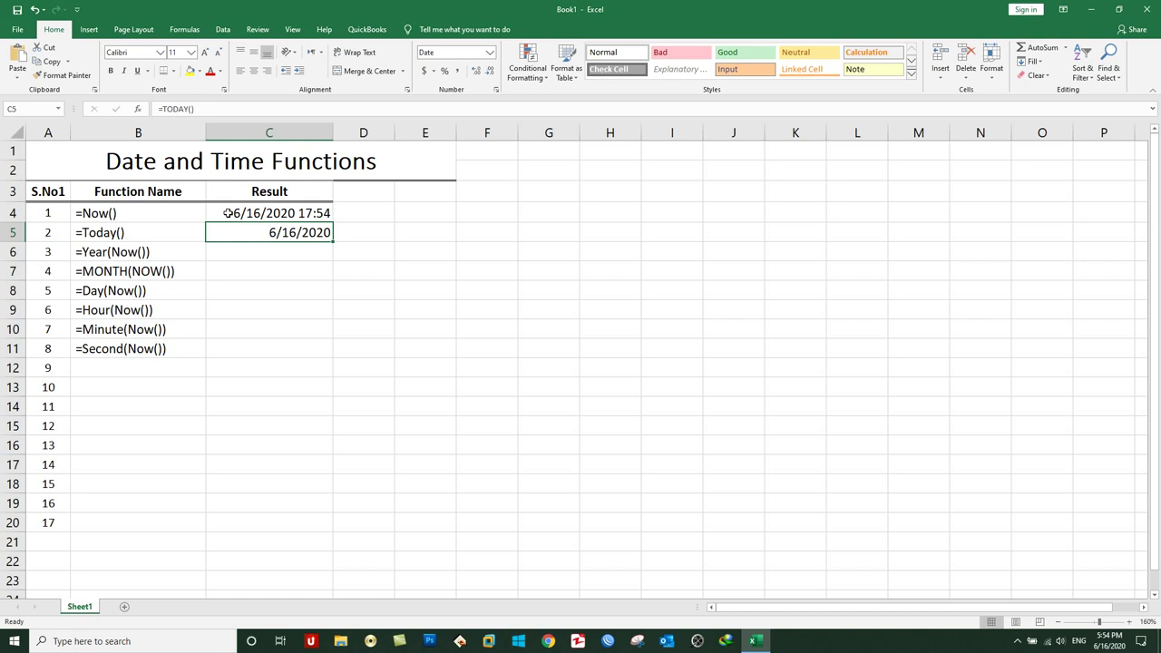
left_click(174, 254)
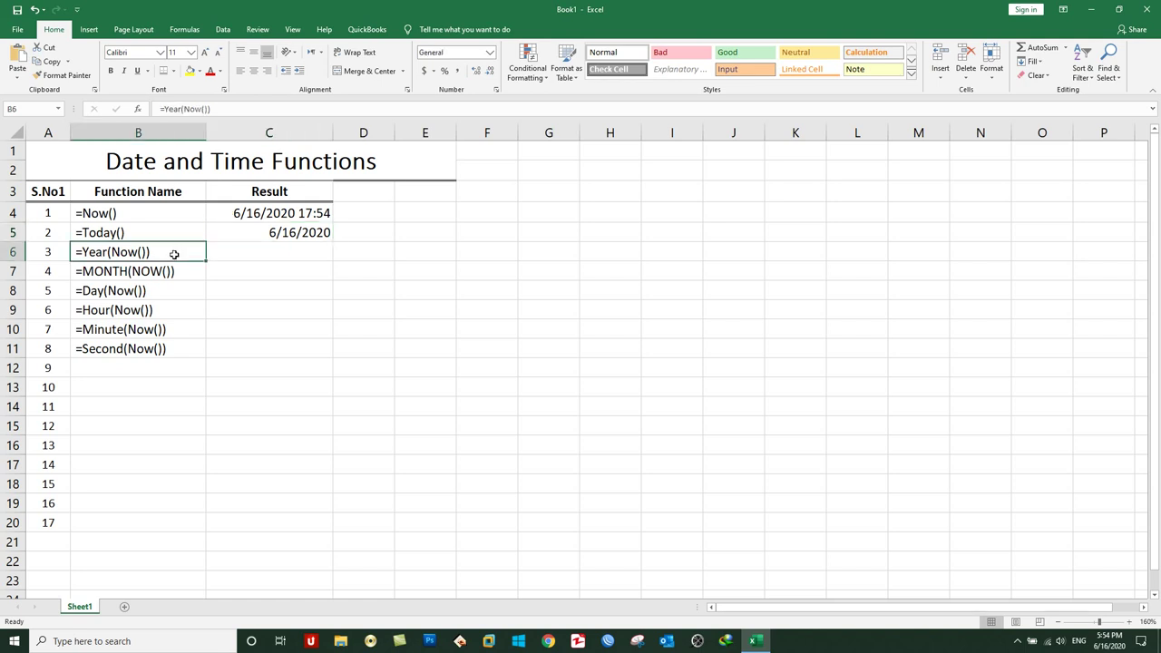
left_click(151, 217)
left_click(150, 234)
left_click(151, 253)
left_click(254, 252)
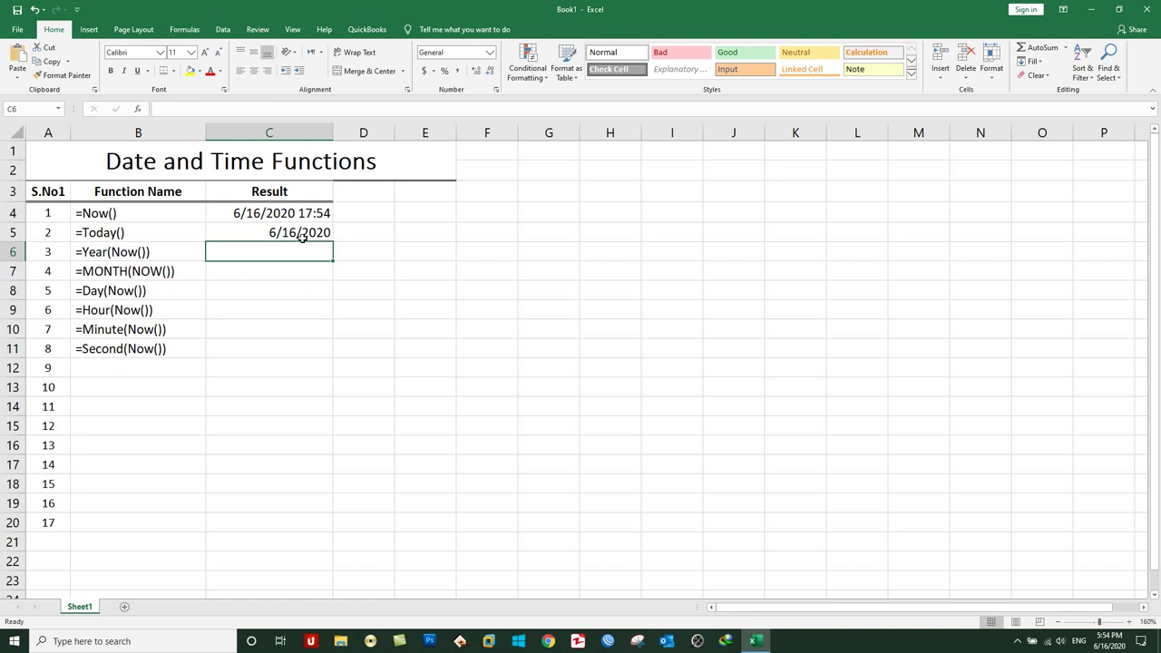
Format C5 as Long Date and autofit column C to the full date.
left_click(305, 233)
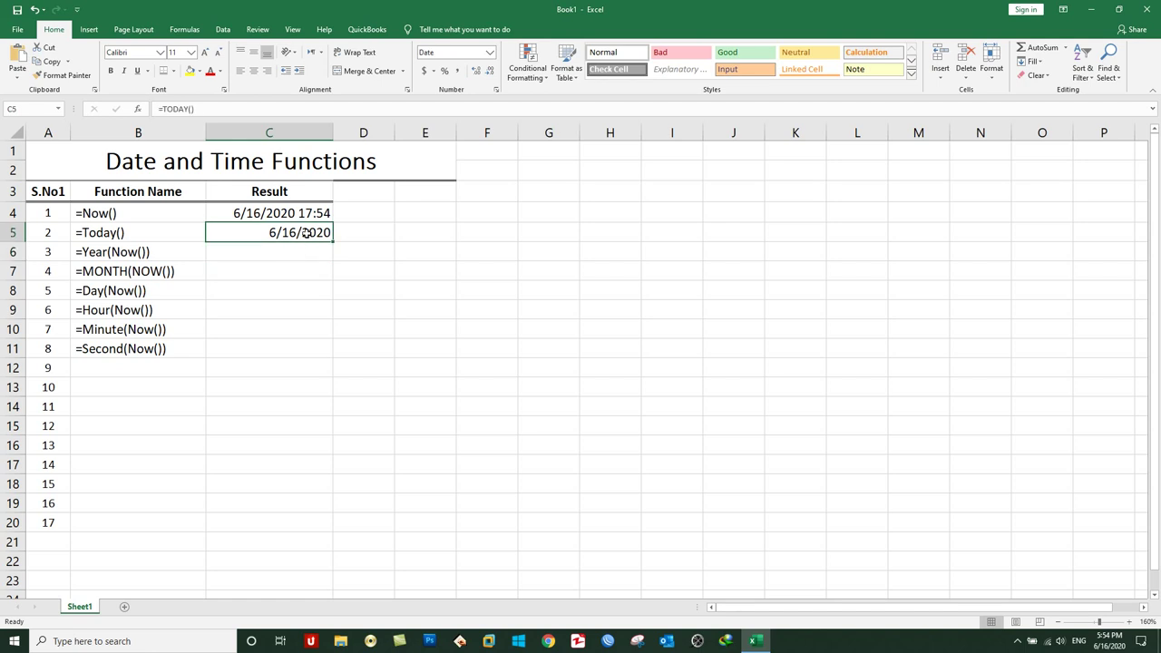
left_click(490, 53)
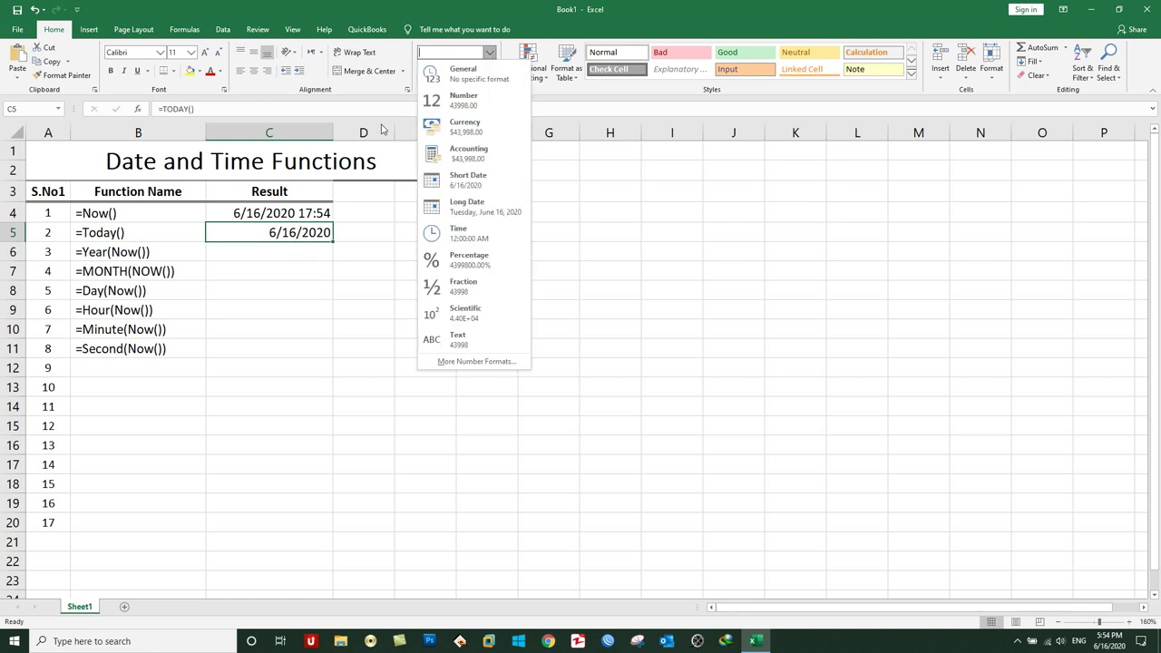
left_click(303, 234)
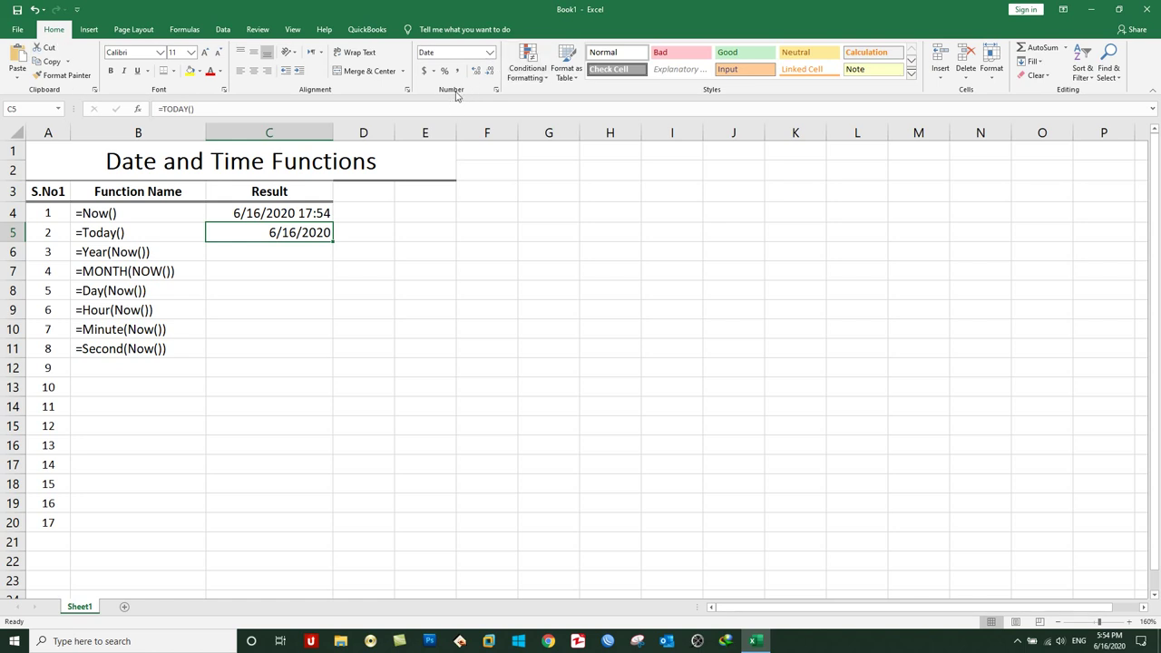
left_click(491, 52)
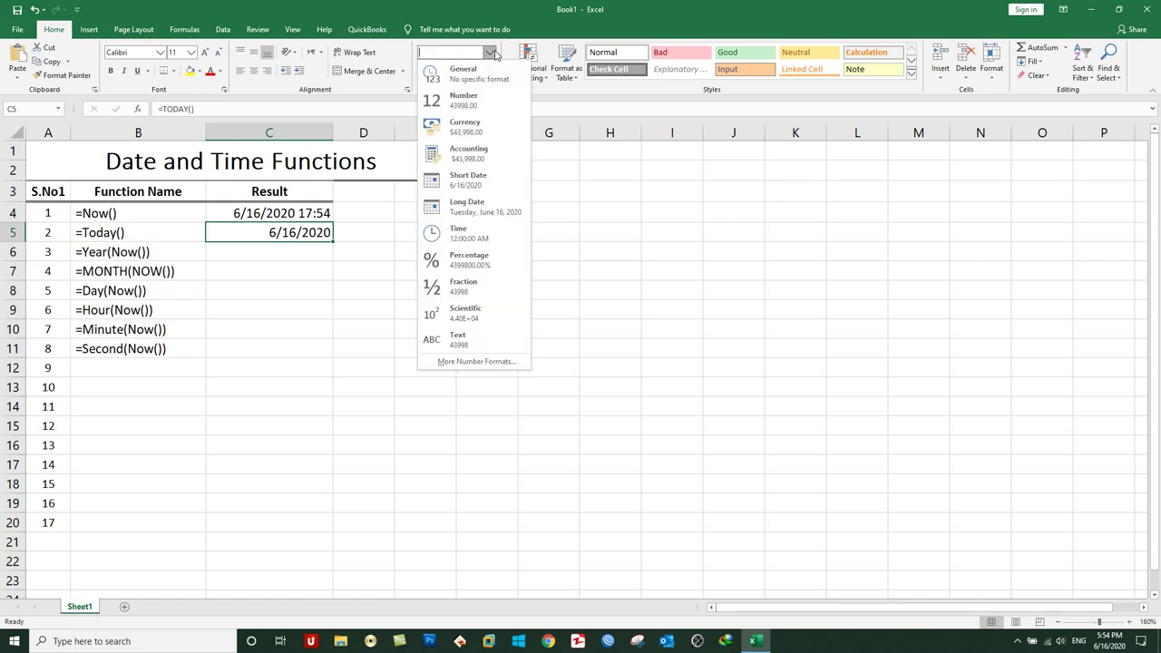
left_click(493, 179)
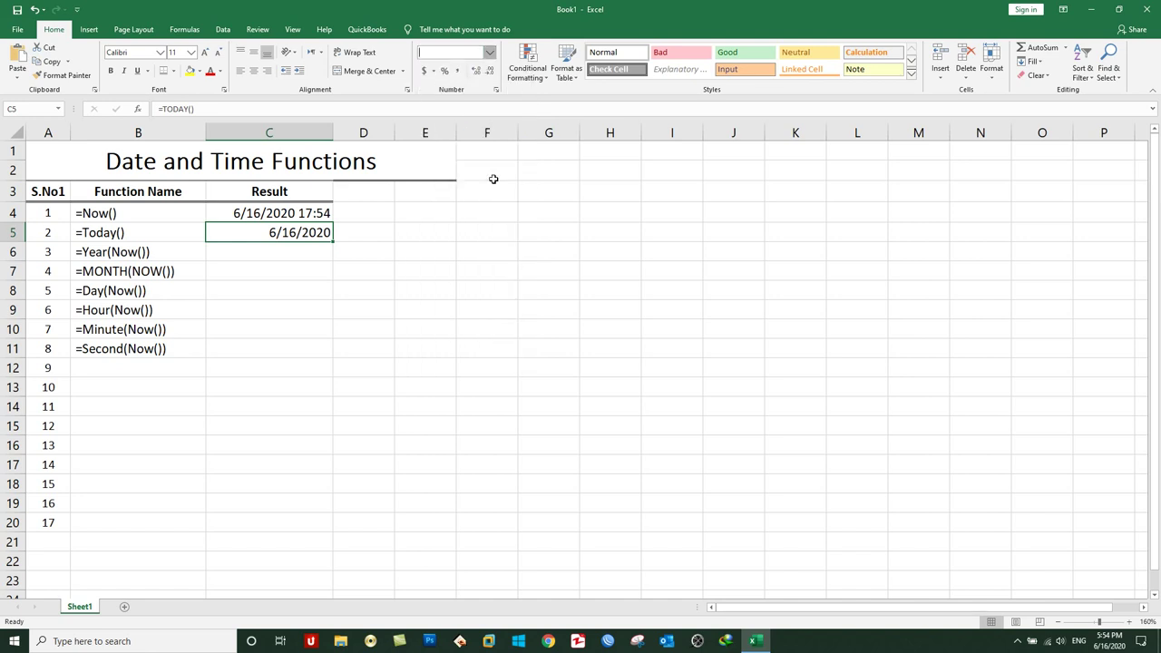
left_click(489, 52)
left_click(481, 211)
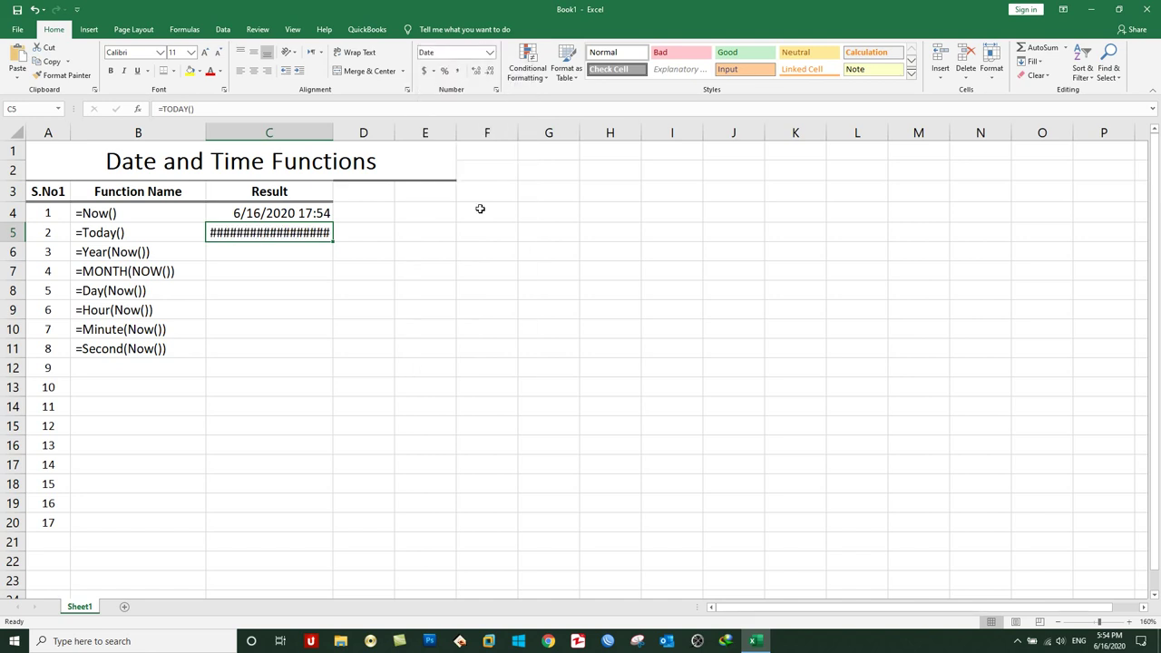
double_click(335, 133)
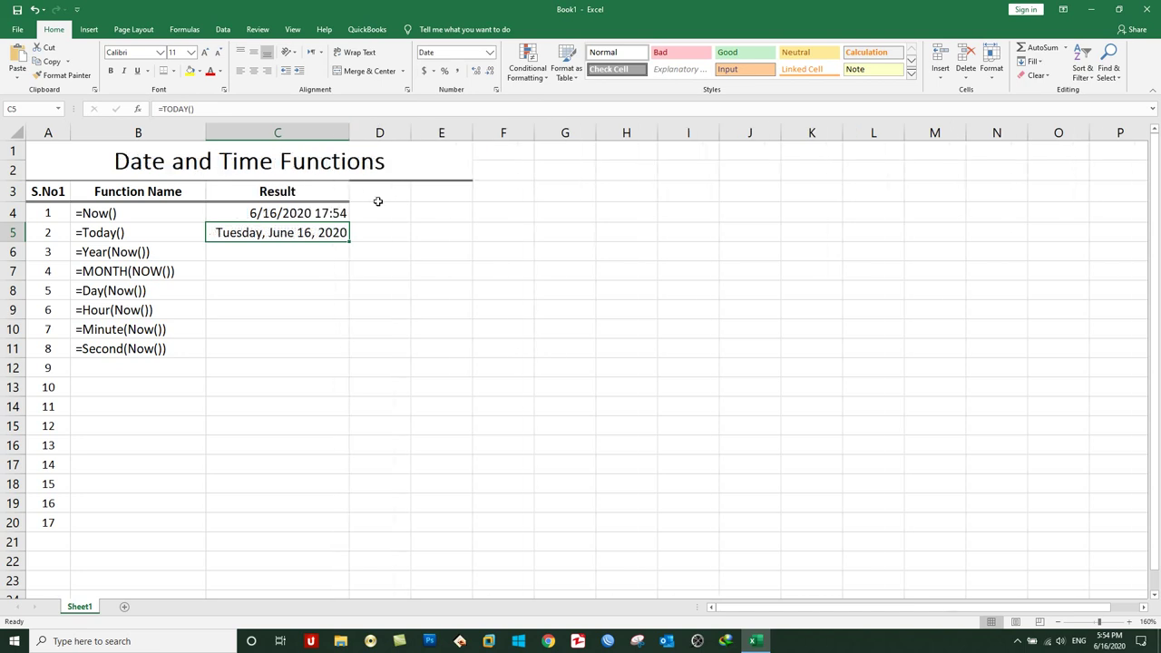
Switch C5 to Short Date so it reads 6/16/2020.
left_click(488, 55)
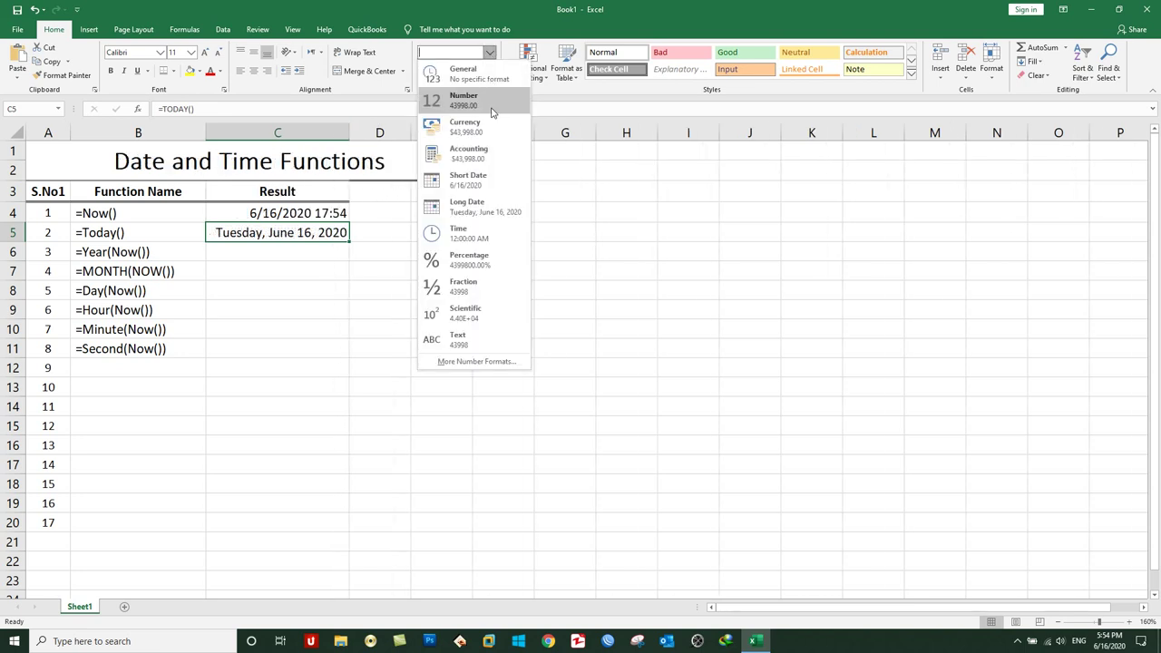
left_click(488, 180)
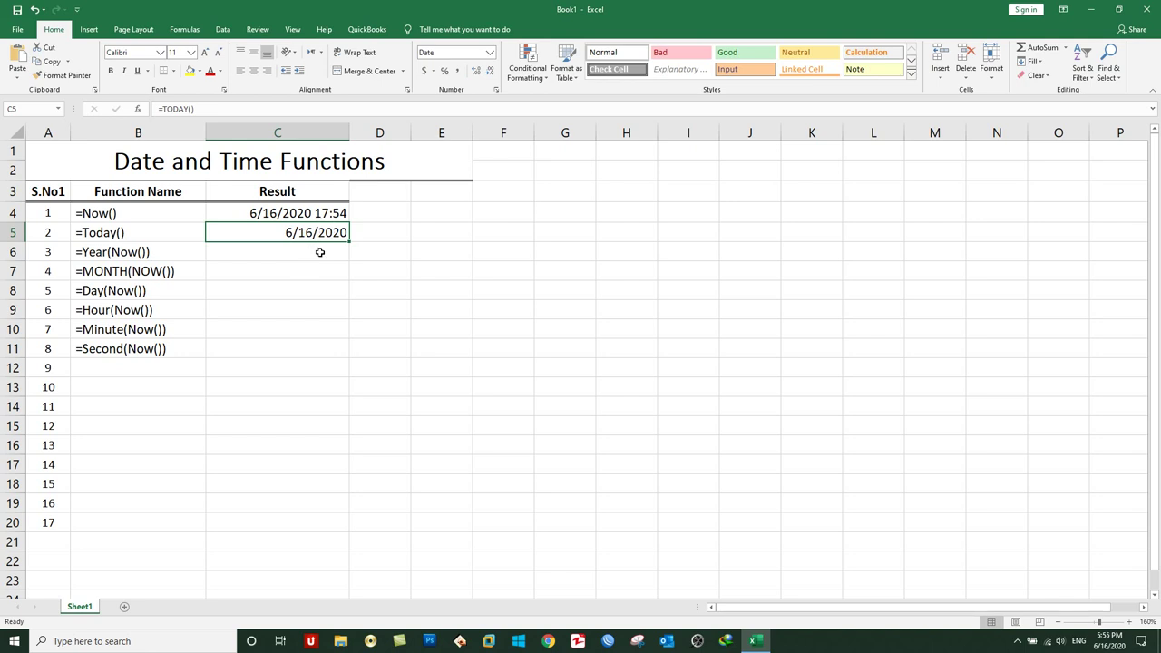
left_click(319, 252)
left_click(281, 230)
left_click(312, 250)
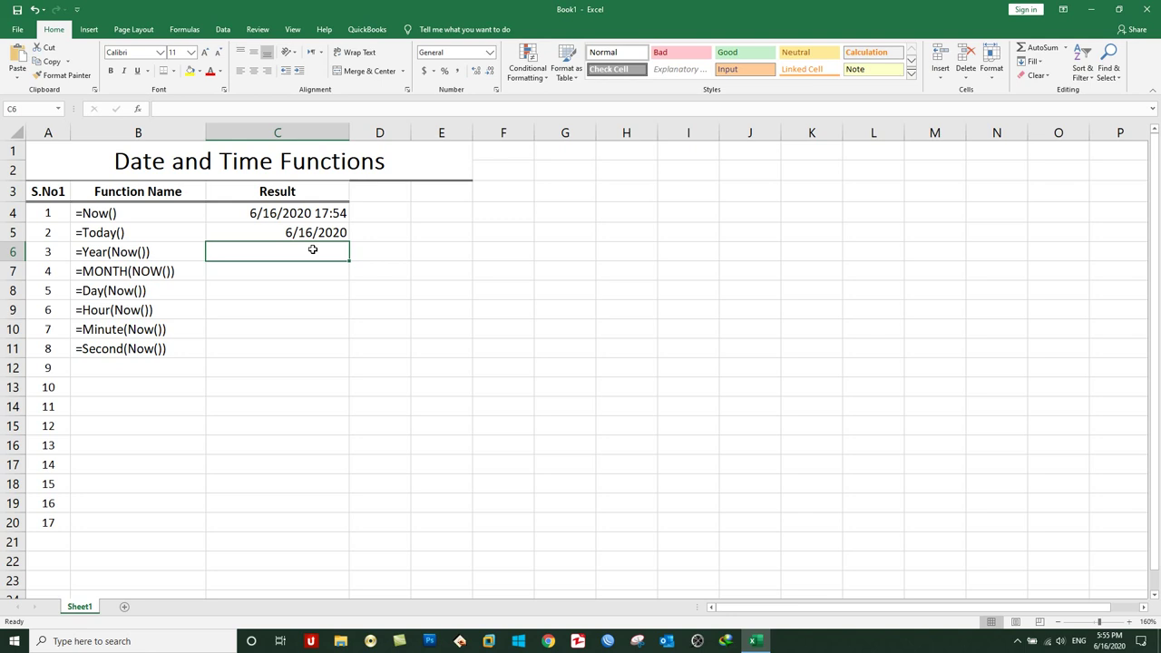
left_click(299, 233)
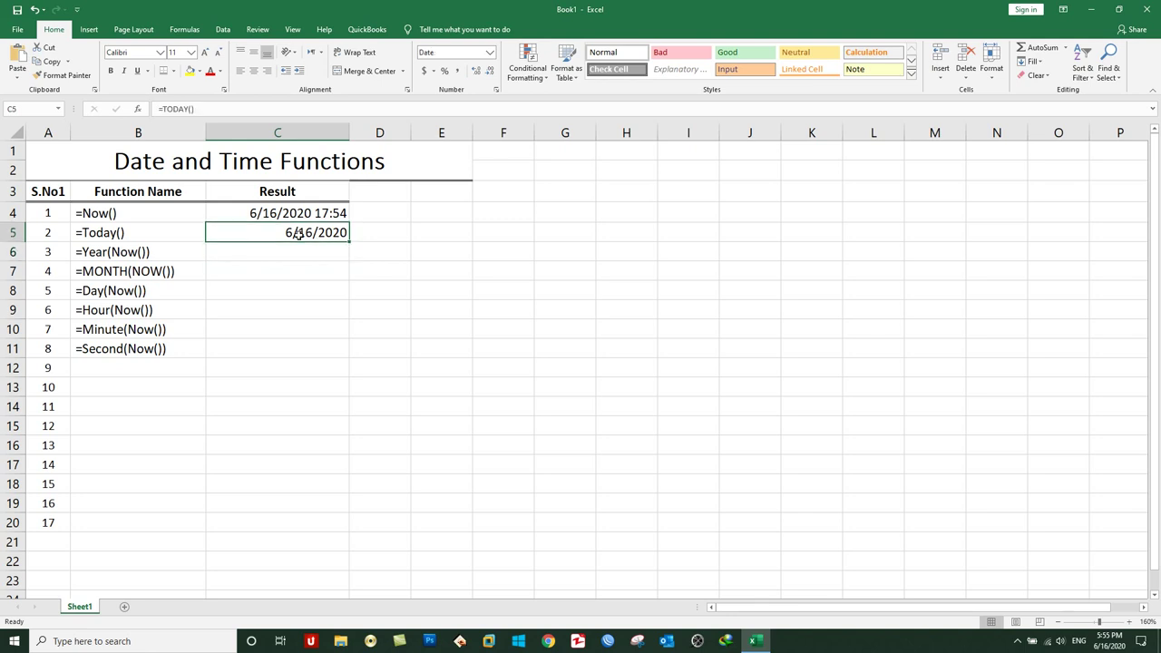
Enter =YEAR(C5) in C6, returning 2020.
left_click(308, 259)
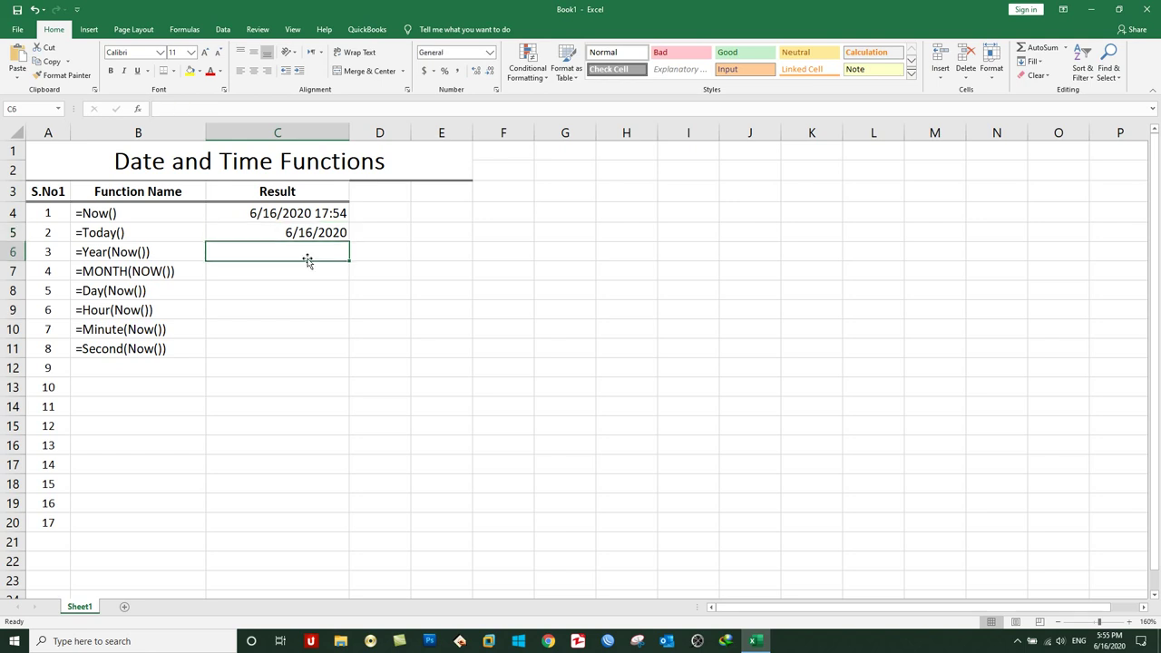
left_click(289, 231)
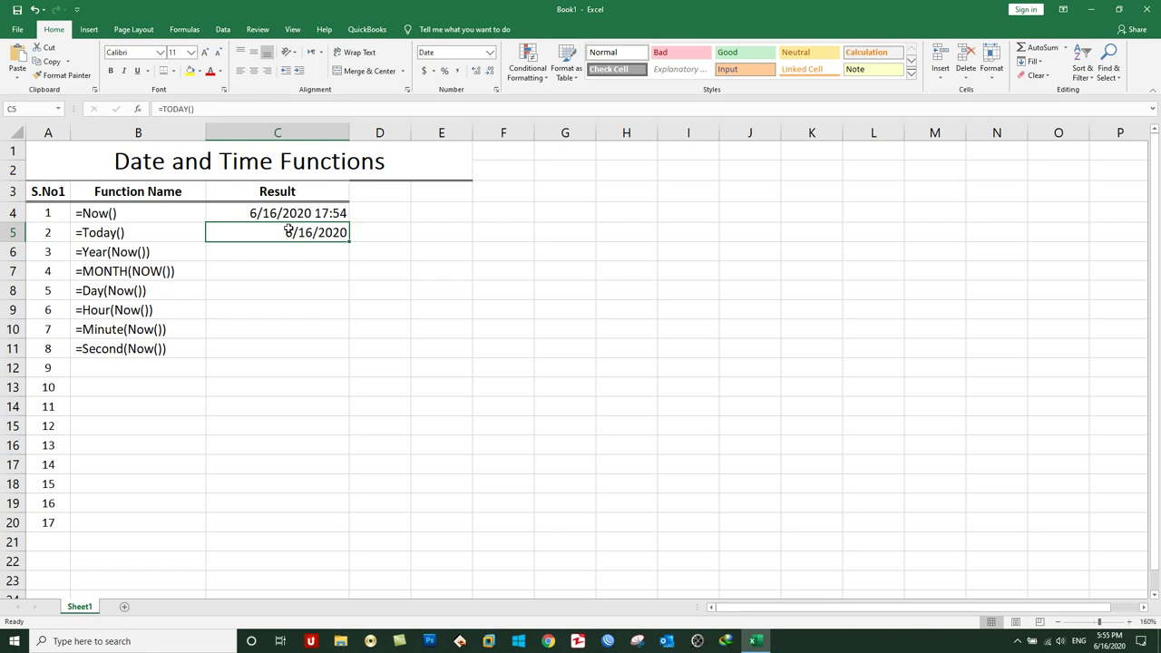
key("Down")
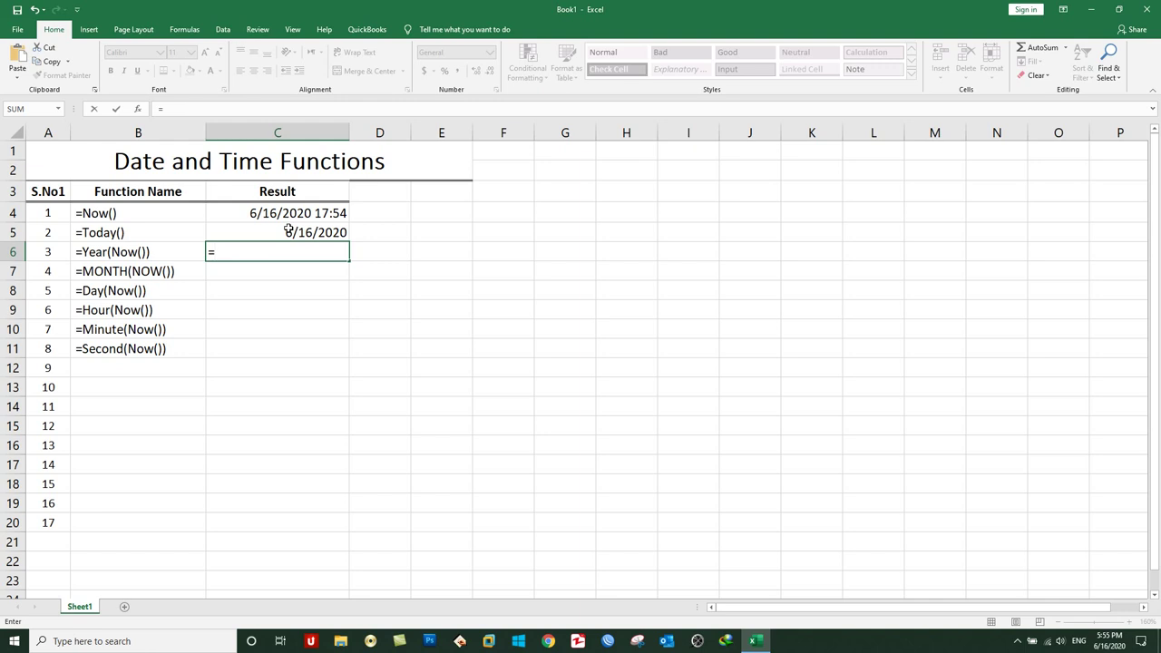
type("year")
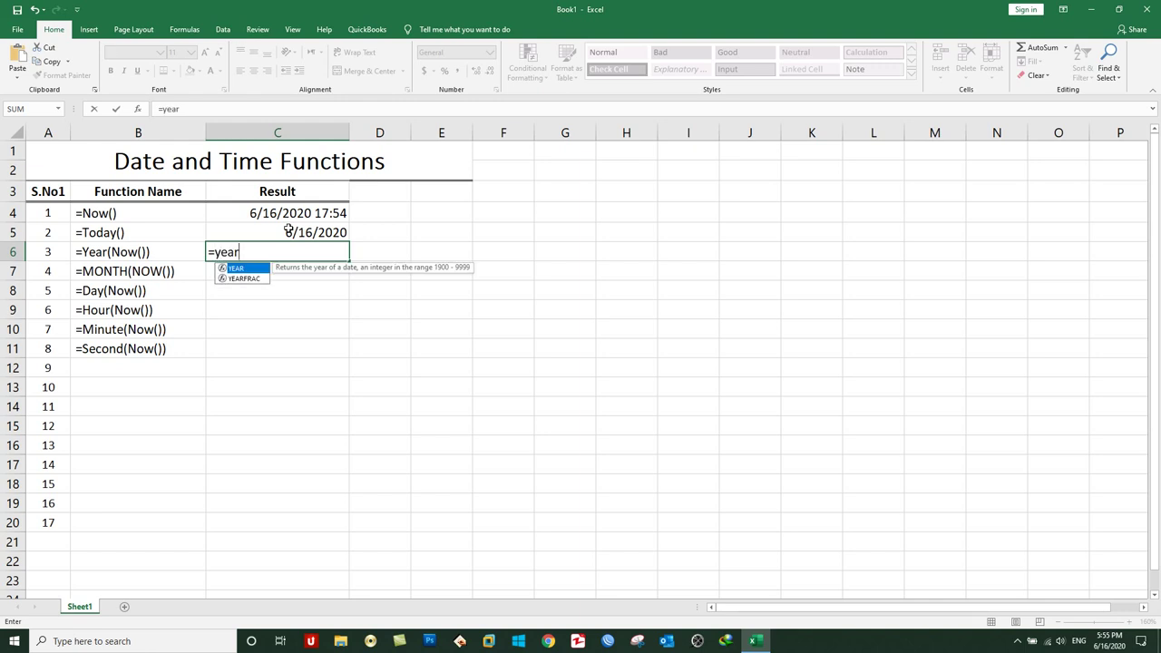
type("(")
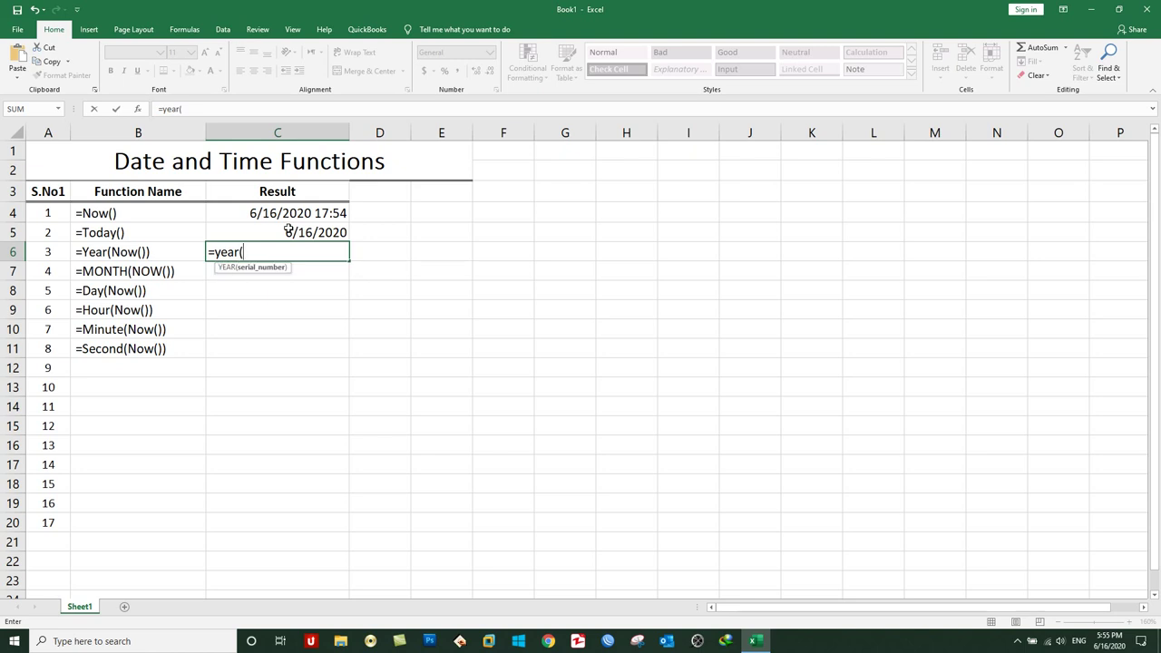
left_click(288, 230)
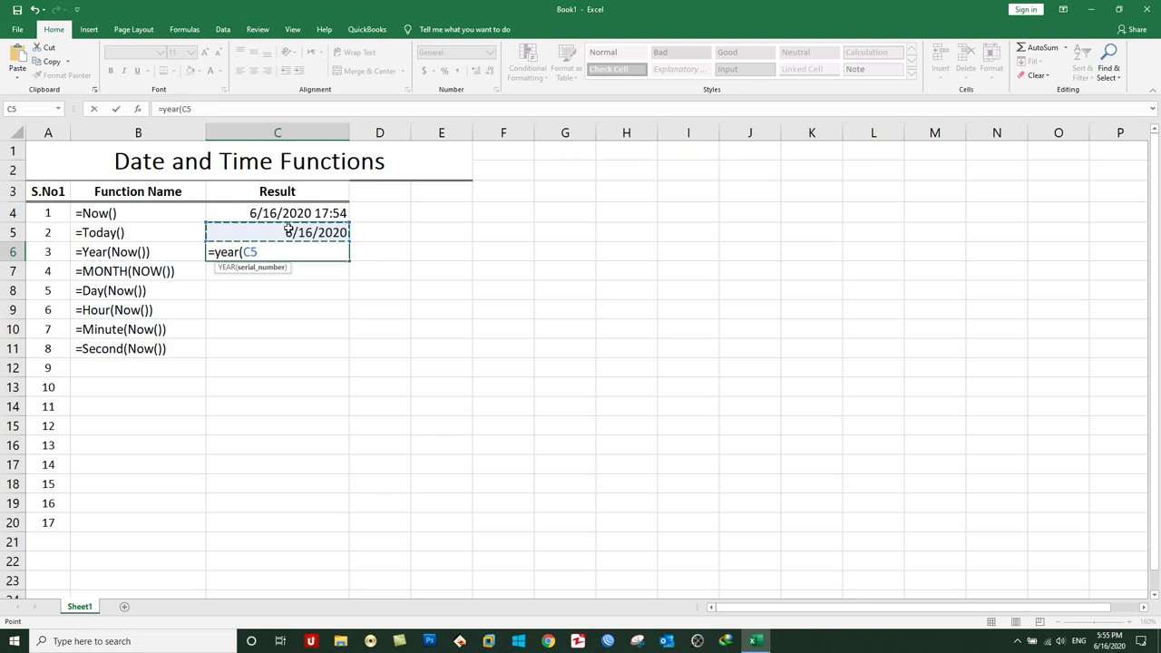
type(")")
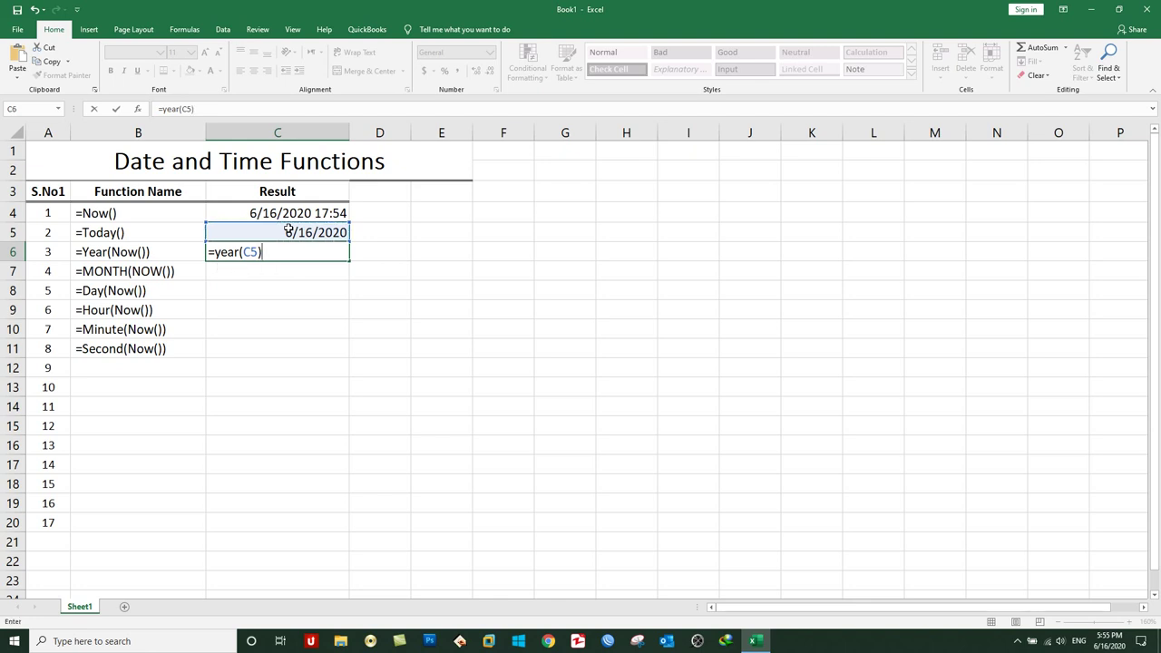
key("Return")
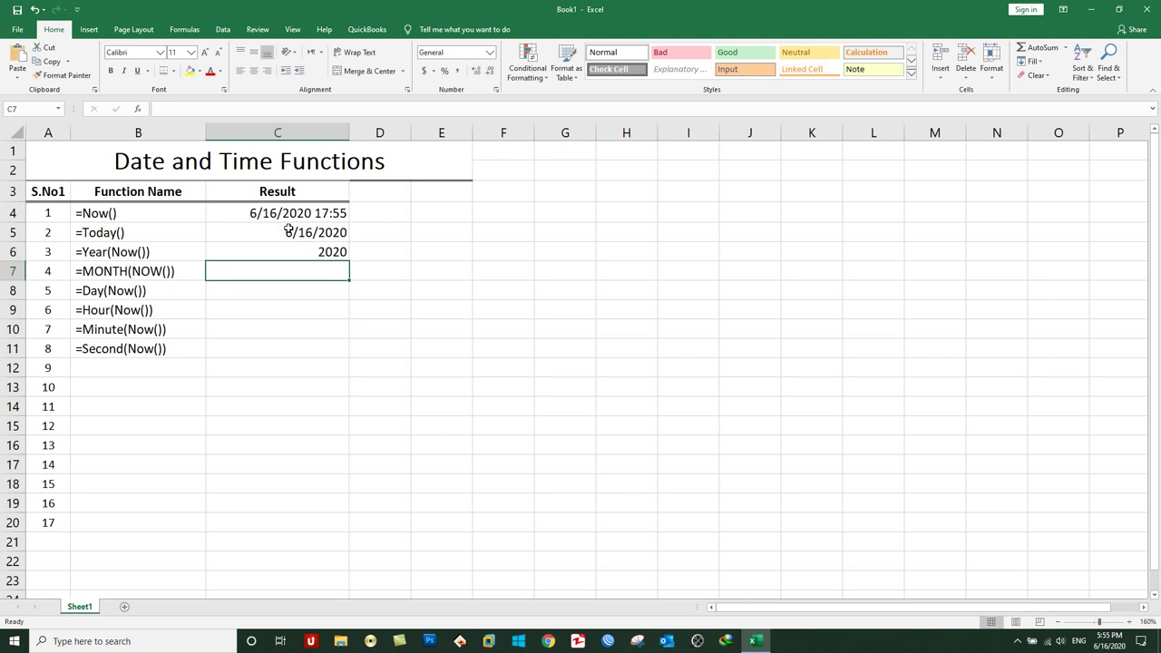
Enter =MONTH(C5) in C7, returning 6.
type("=")
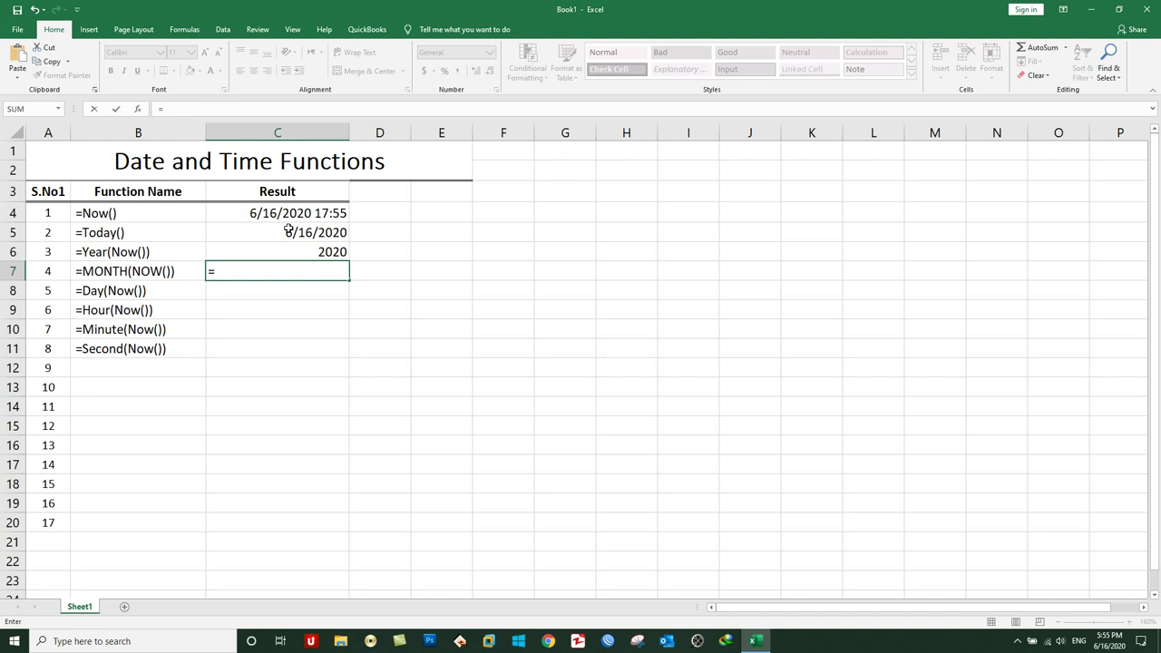
type("month(")
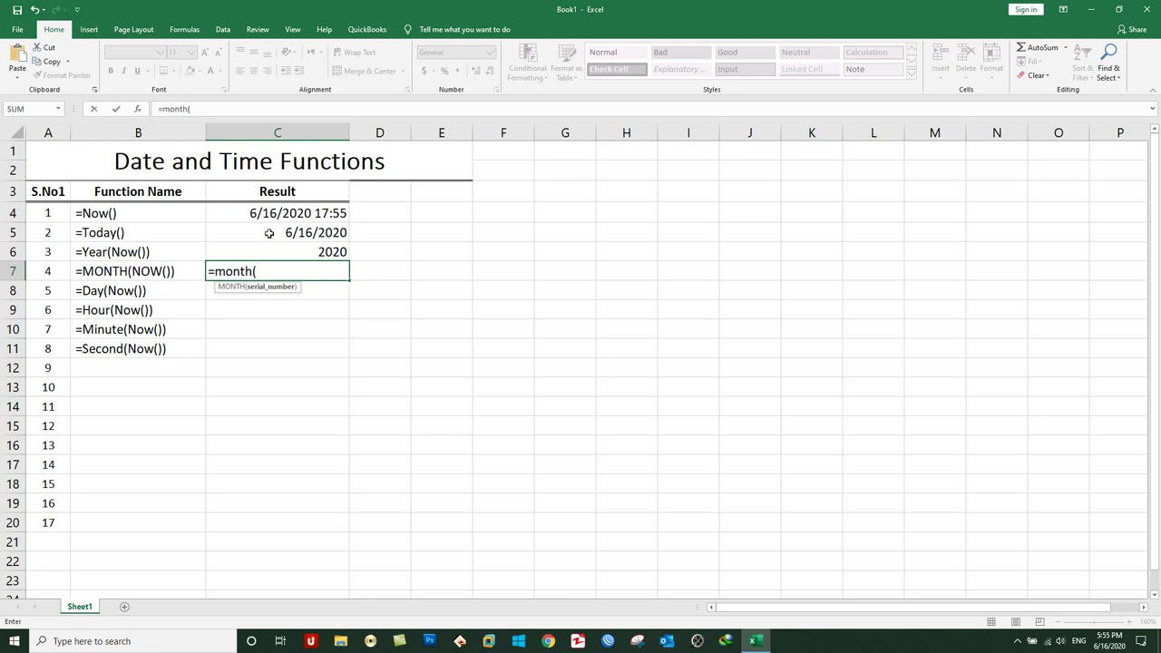
left_click(270, 233)
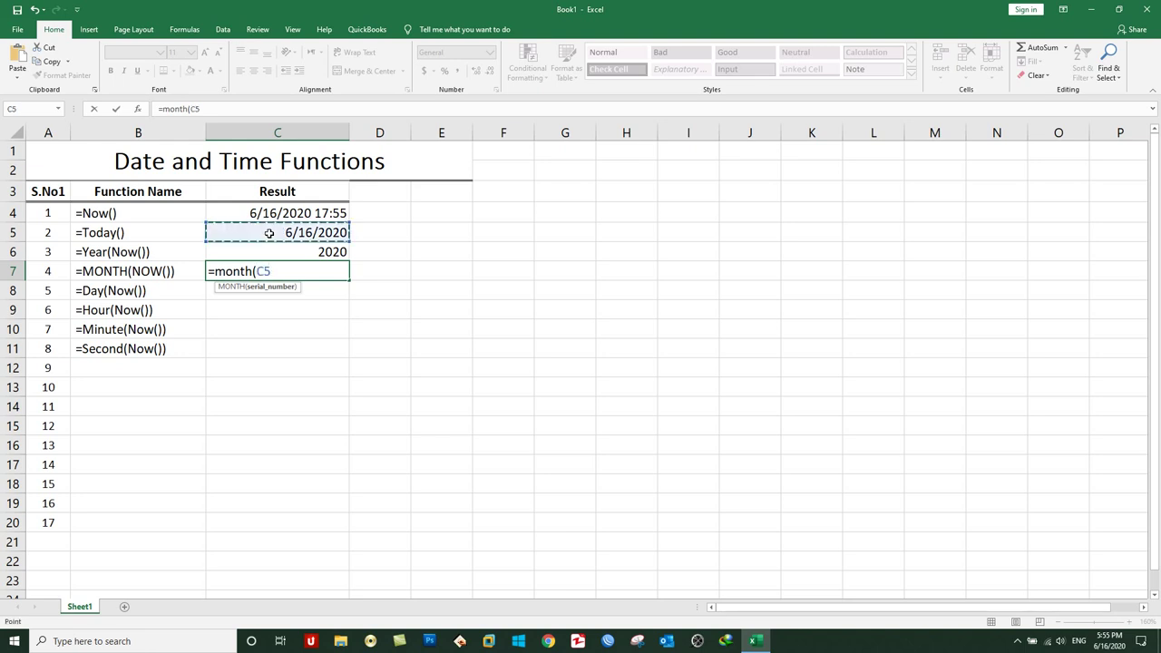
type(")")
key("Return")
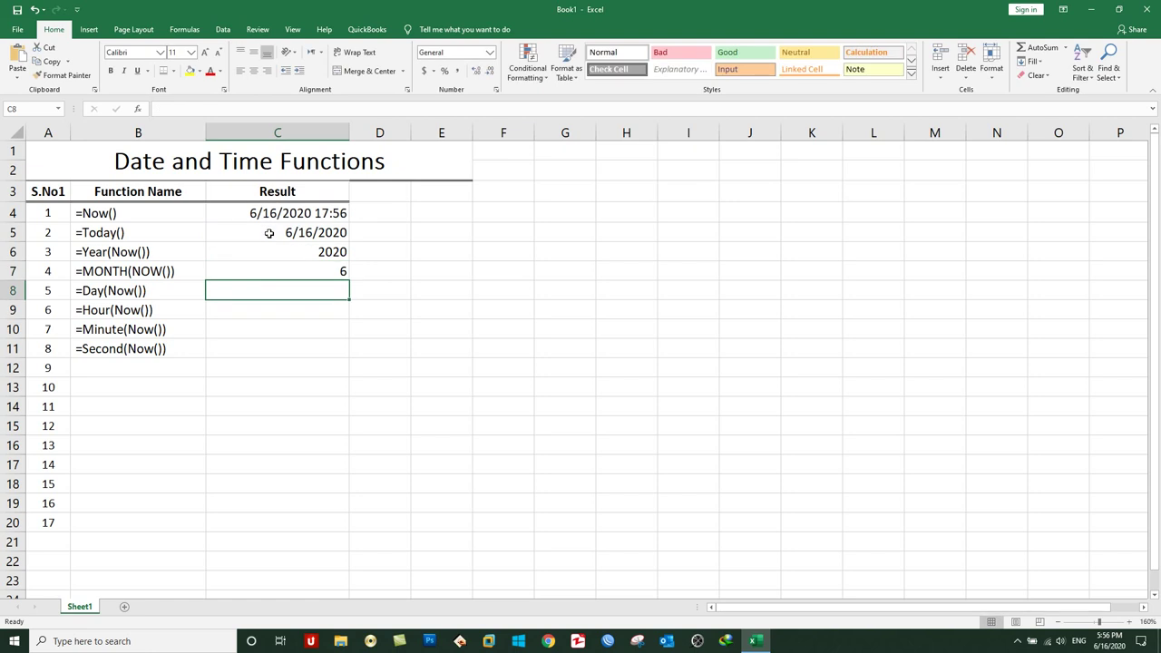
Enter =DAY(C5) in C8, returning 16.
type("=")
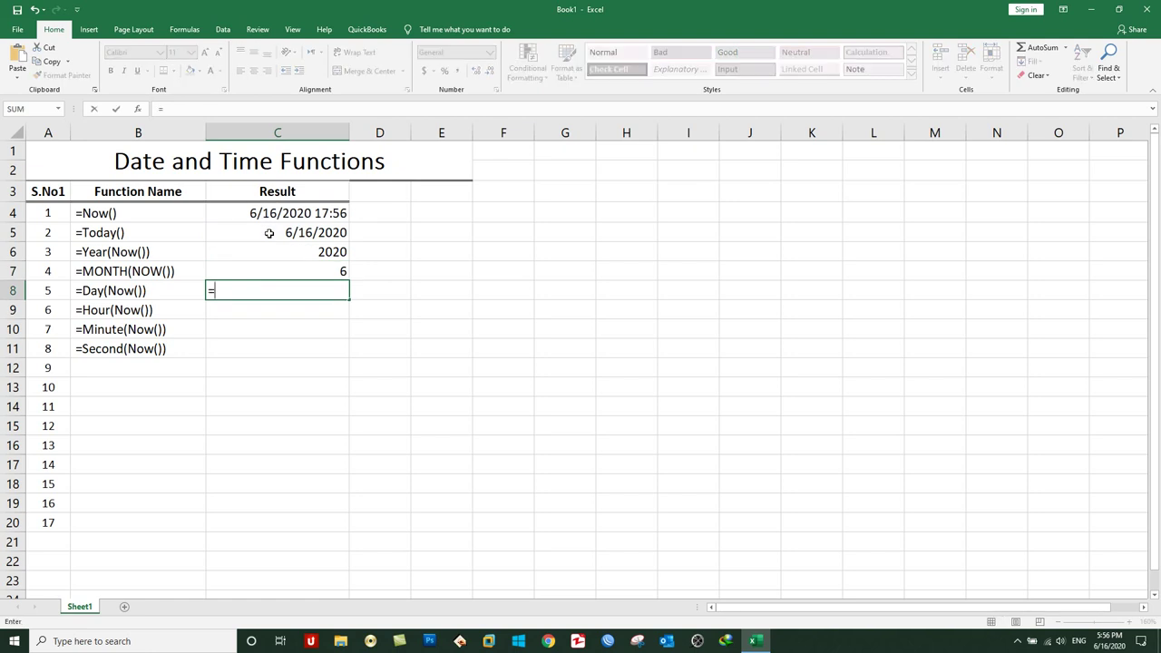
type("day(")
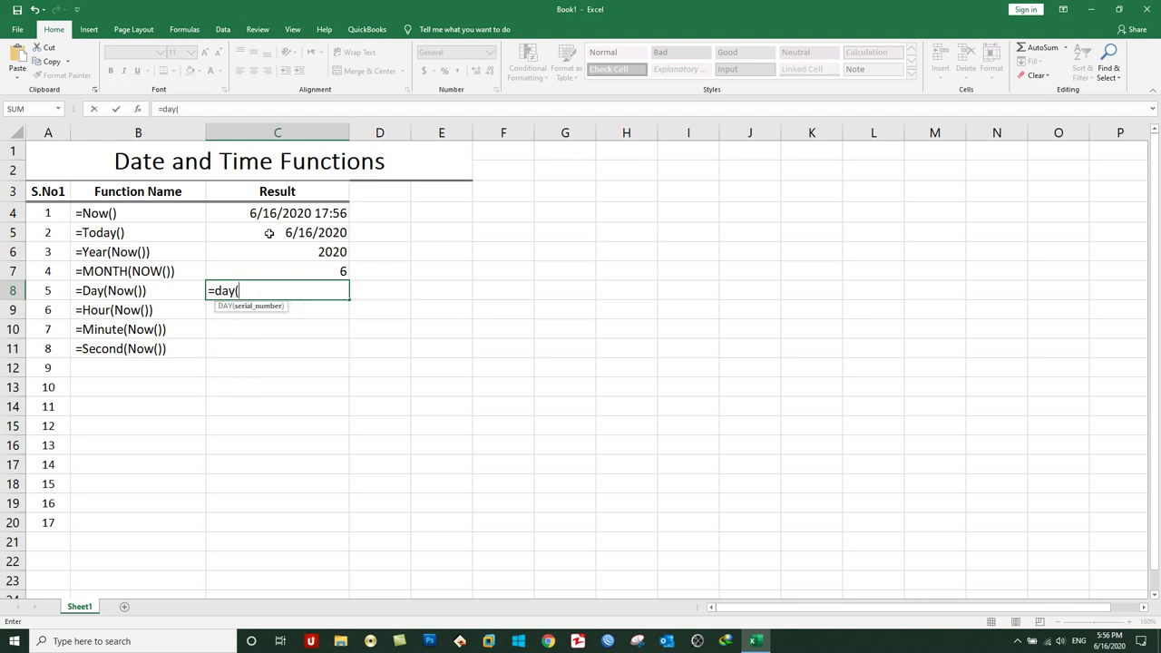
left_click(269, 233)
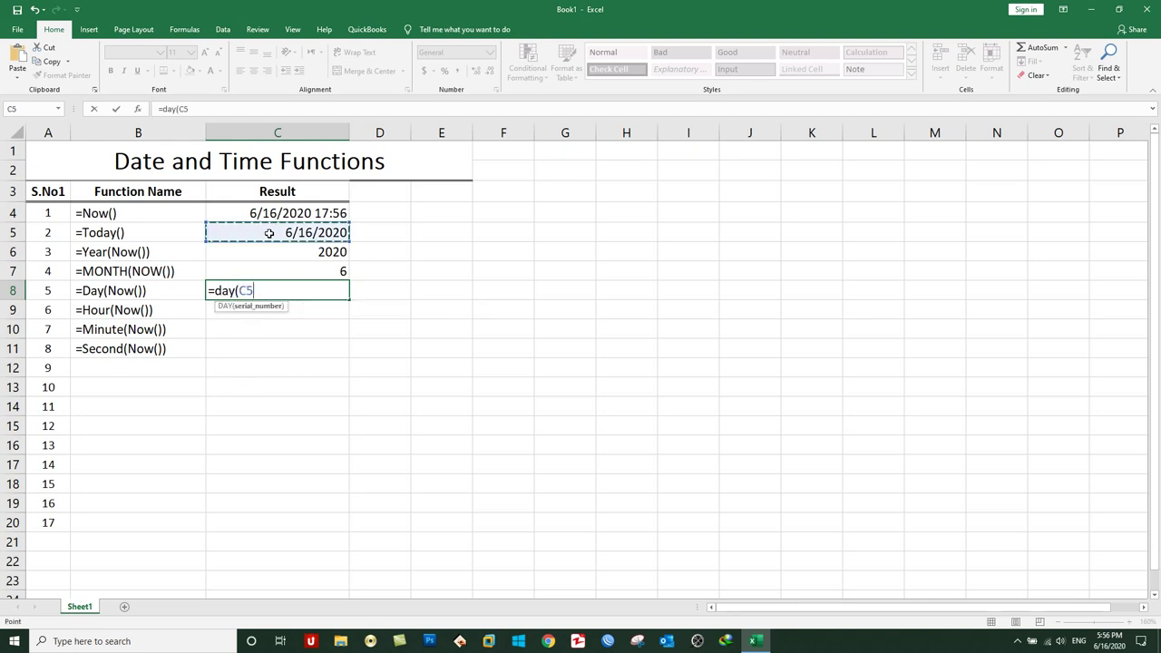
type(")")
key("ctrl+Return")
key("Return")
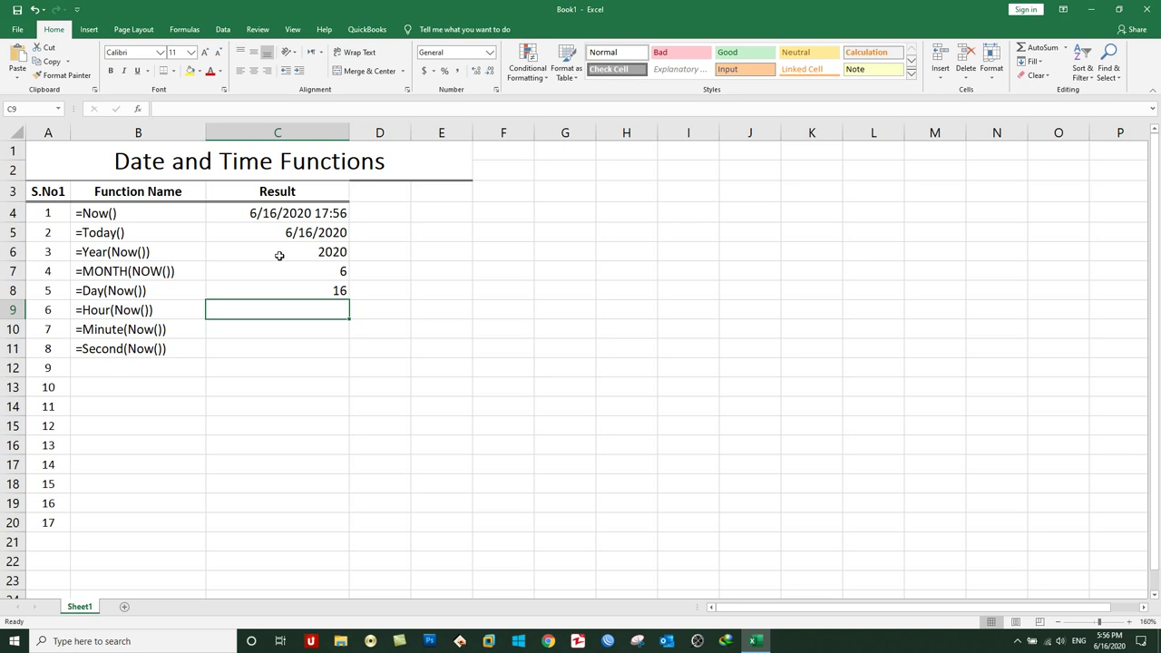
left_click(279, 255)
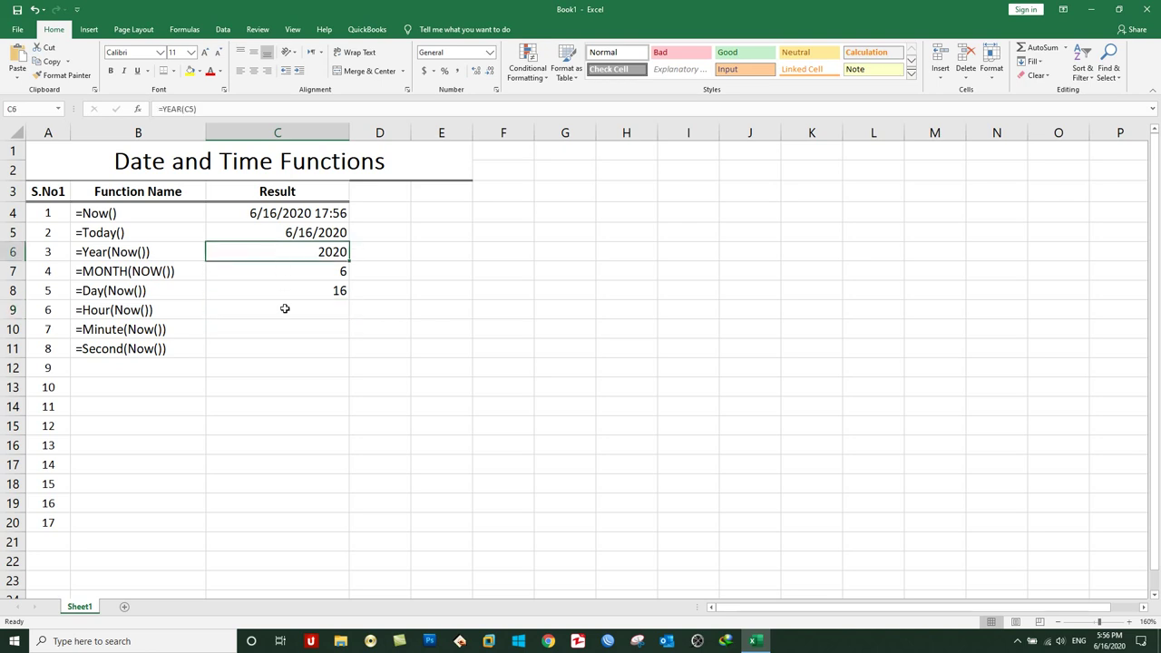
left_click(285, 308)
double_click(290, 232)
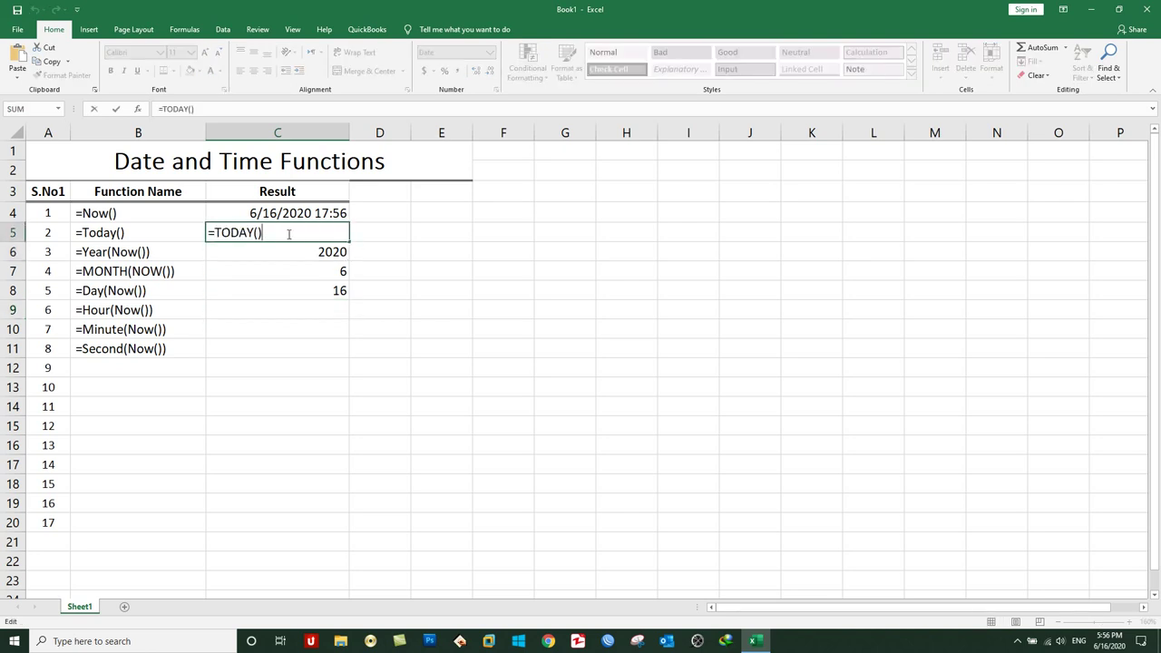
key("Return")
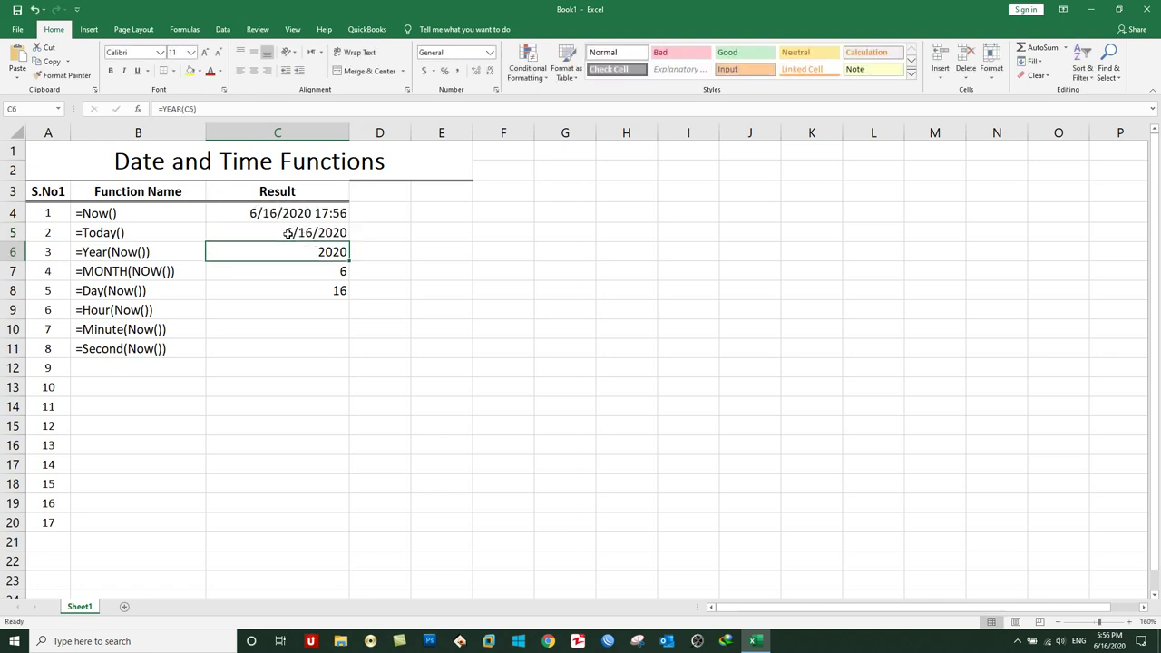
double_click(280, 255)
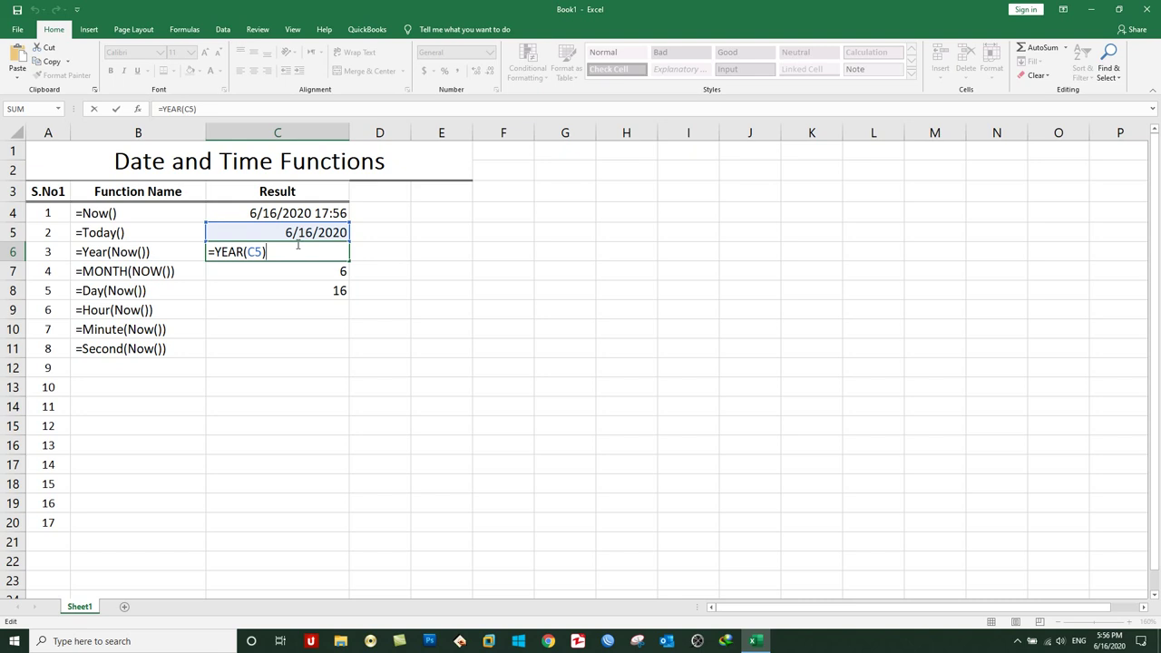
key("Return")
key("Down")
key("Down")
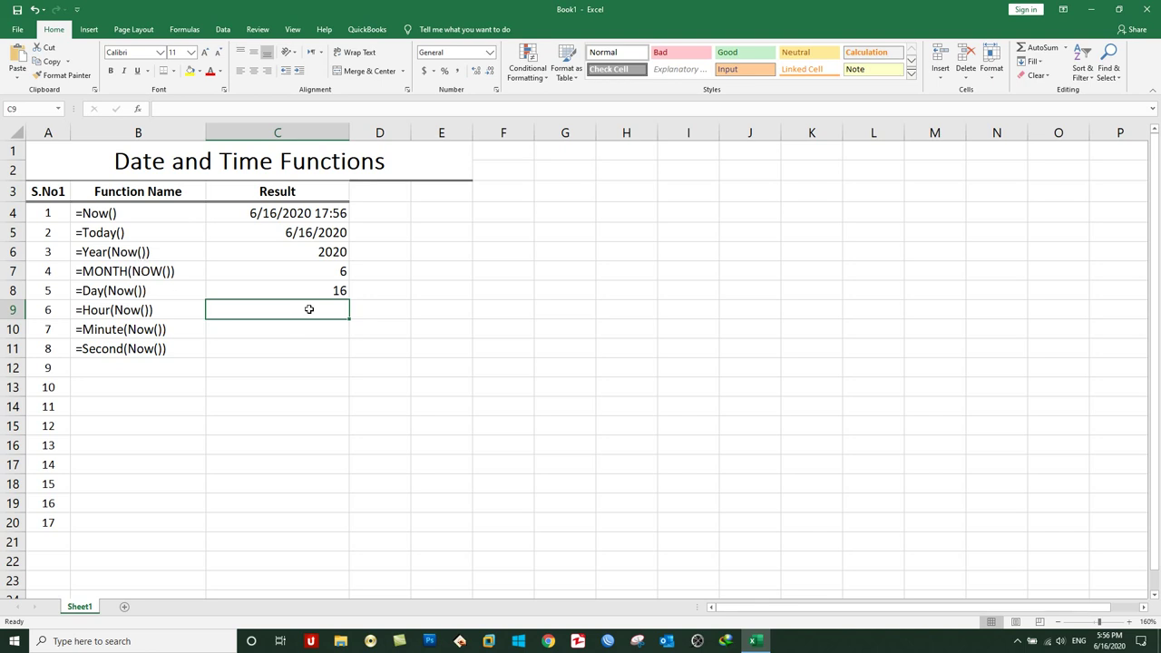
Type =year(Now()) into C9, removing a stray closing parenthesis.
type("=")
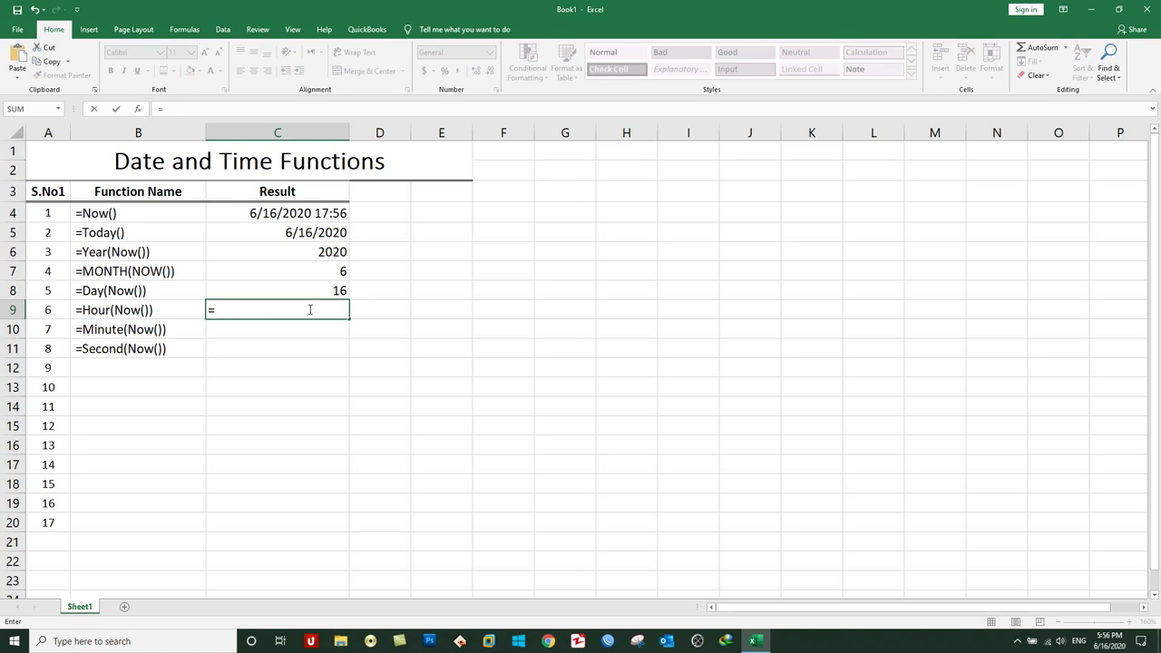
type("year")
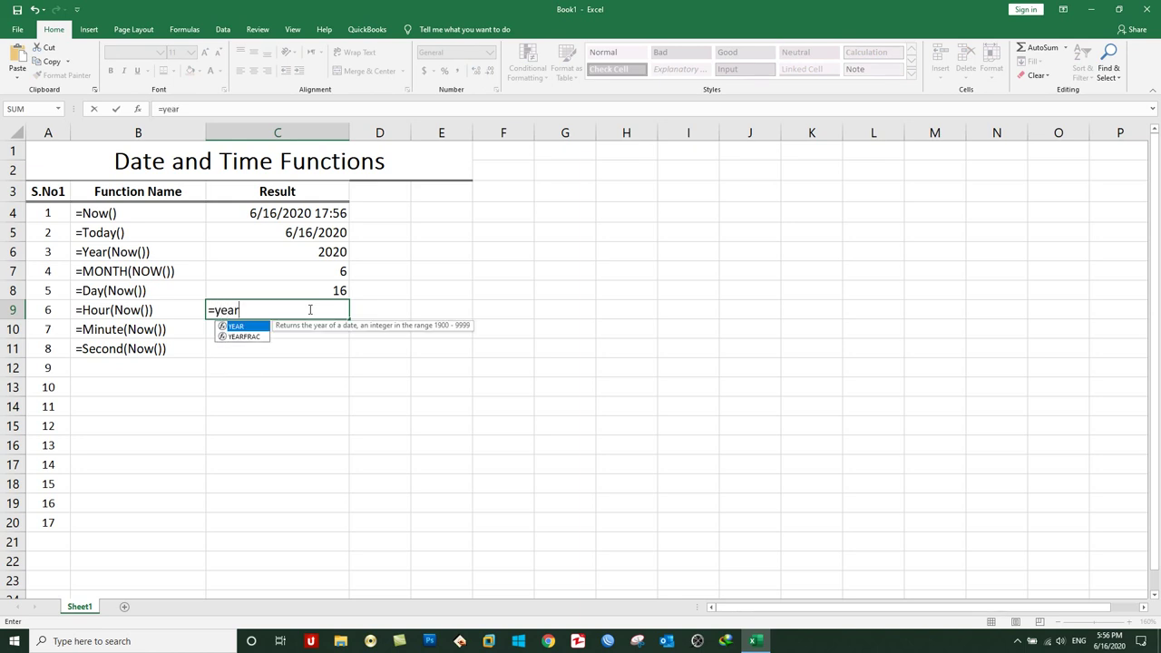
type("(")
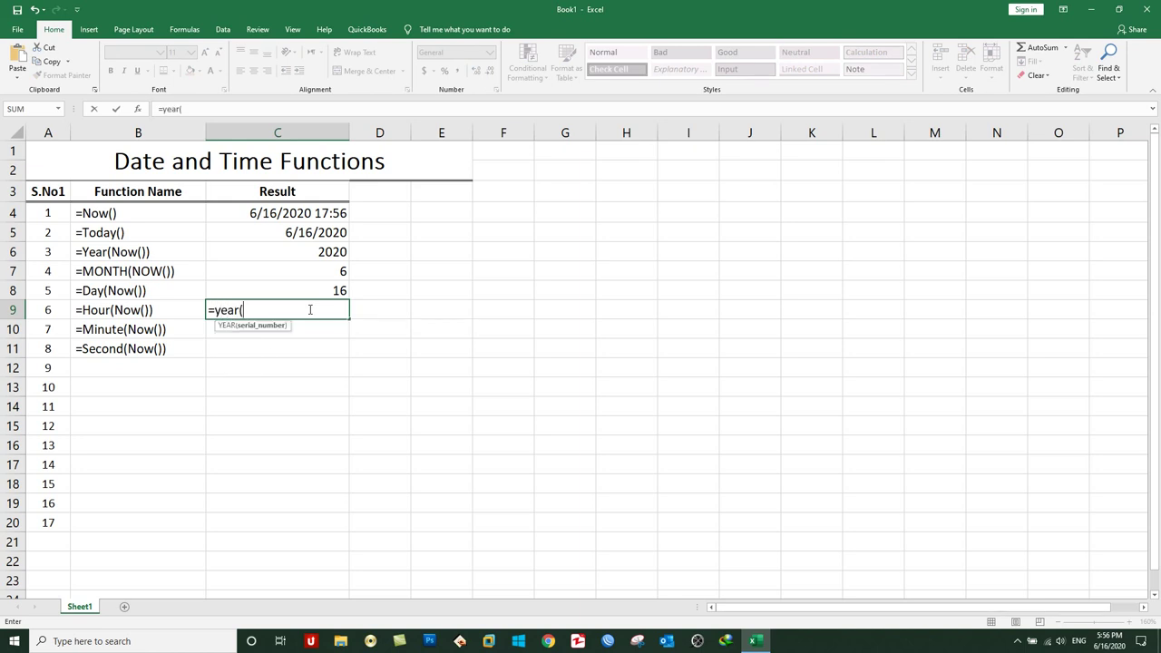
type(")")
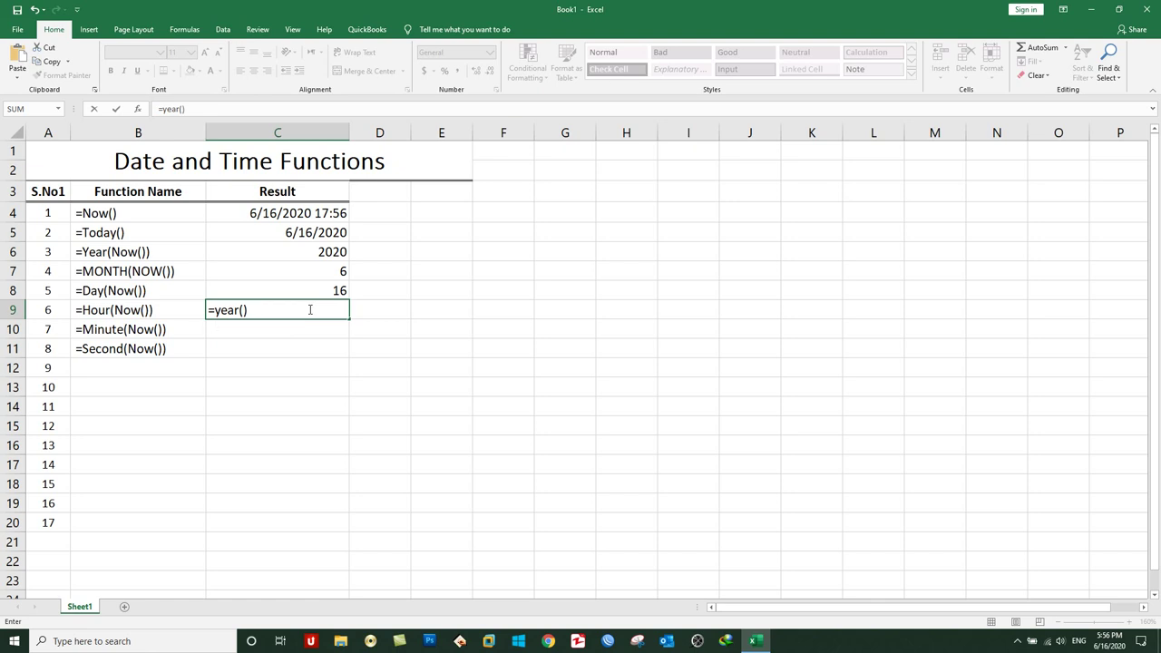
key("BackSpace")
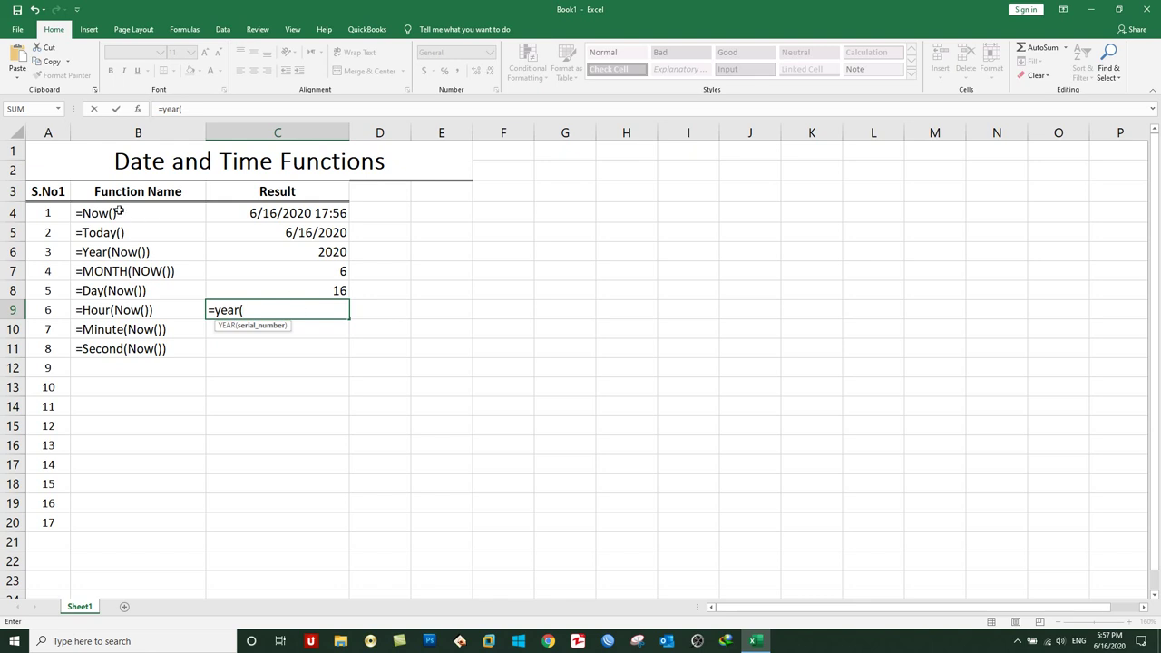
type("N")
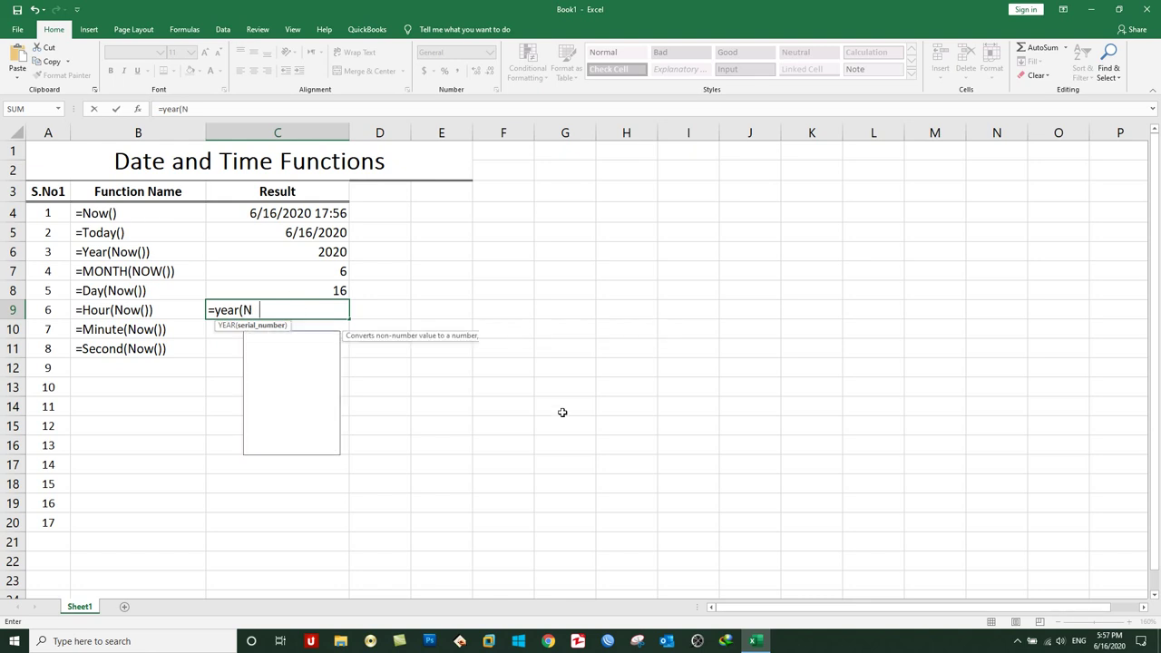
type("ow()")
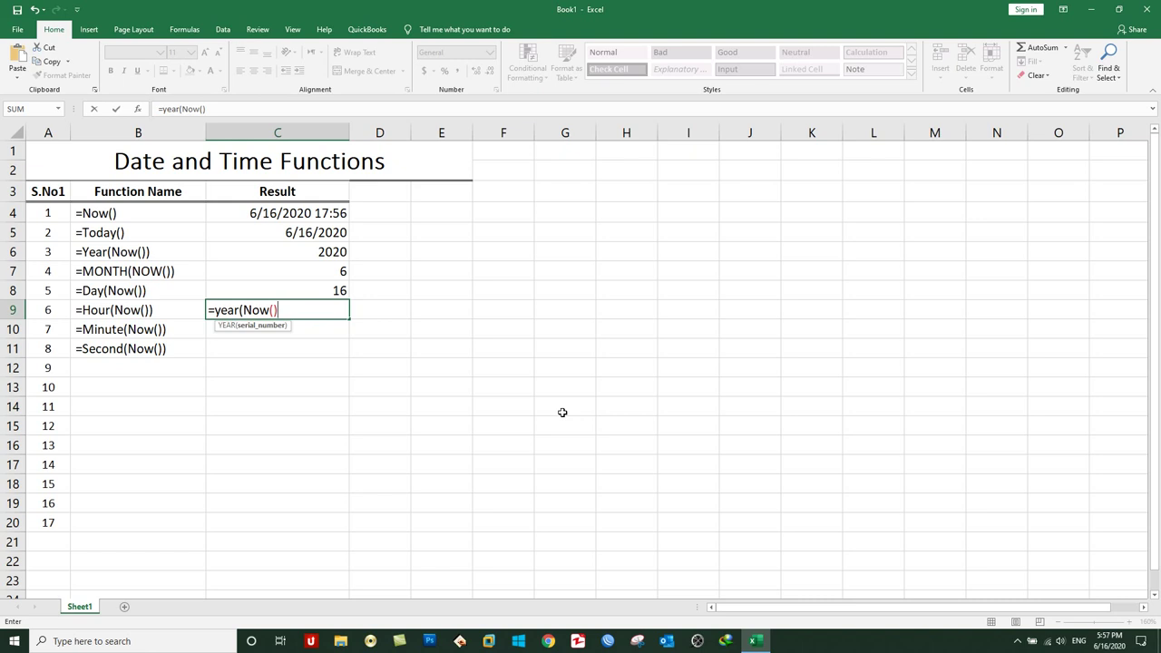
type(")")
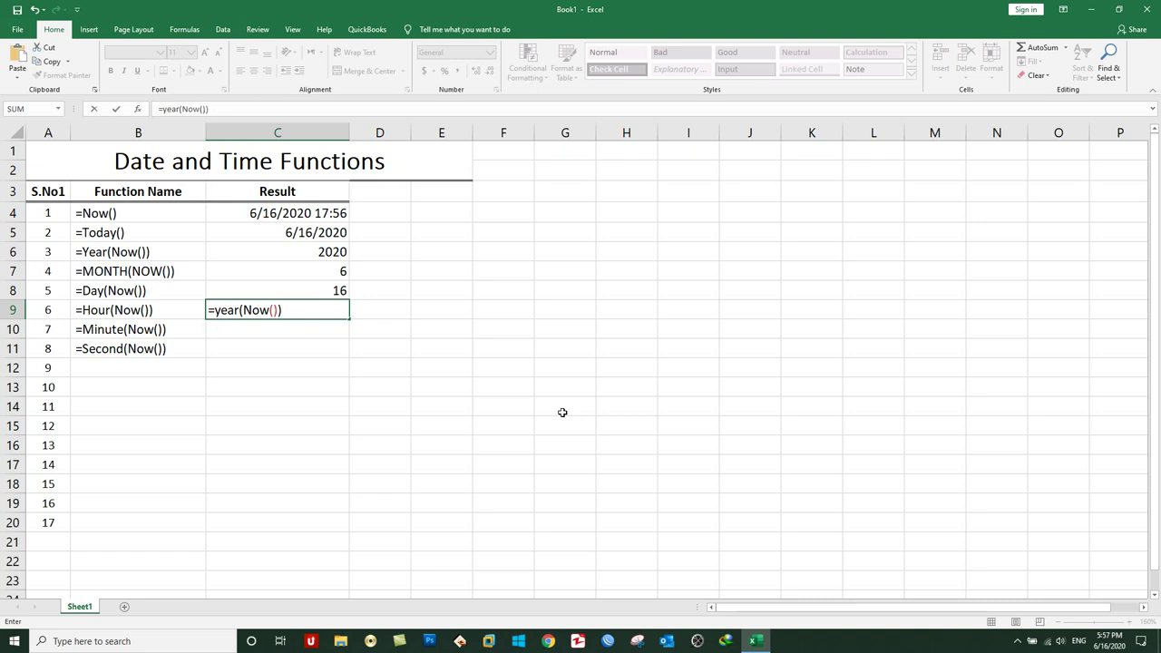
mouse_move(241, 310)
left_mouse_down()
mouse_move(215, 310)
mouse_move(269, 311)
left_mouse_up()
left_click(220, 311)
double_click(219, 311)
double_click(256, 309)
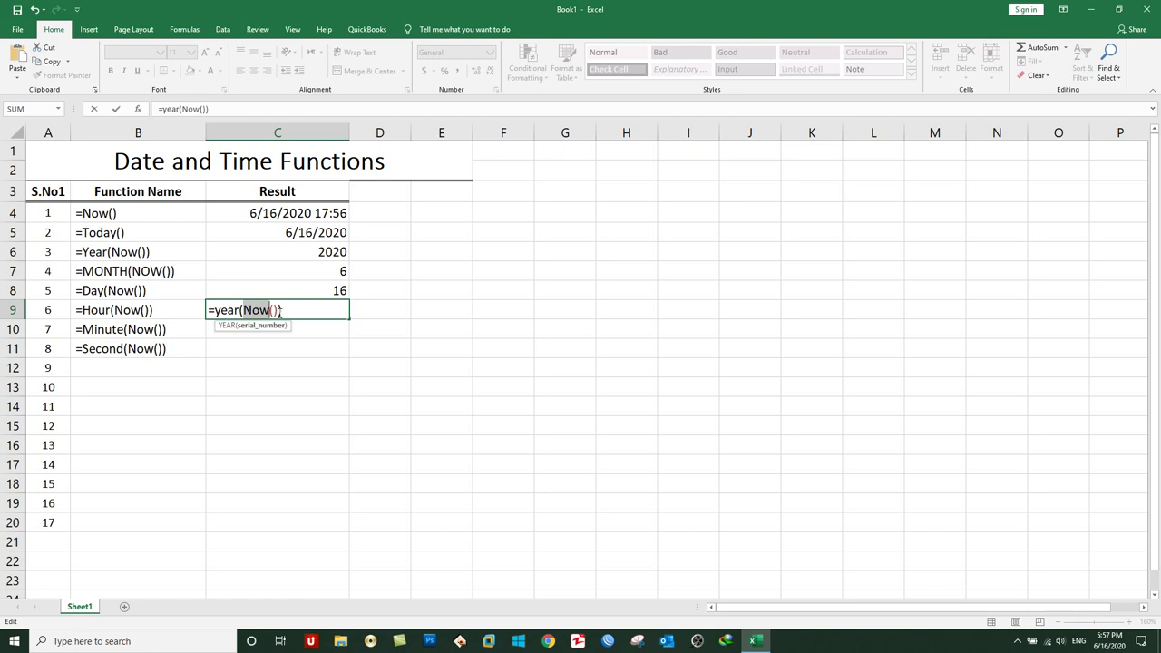
left_click(282, 310)
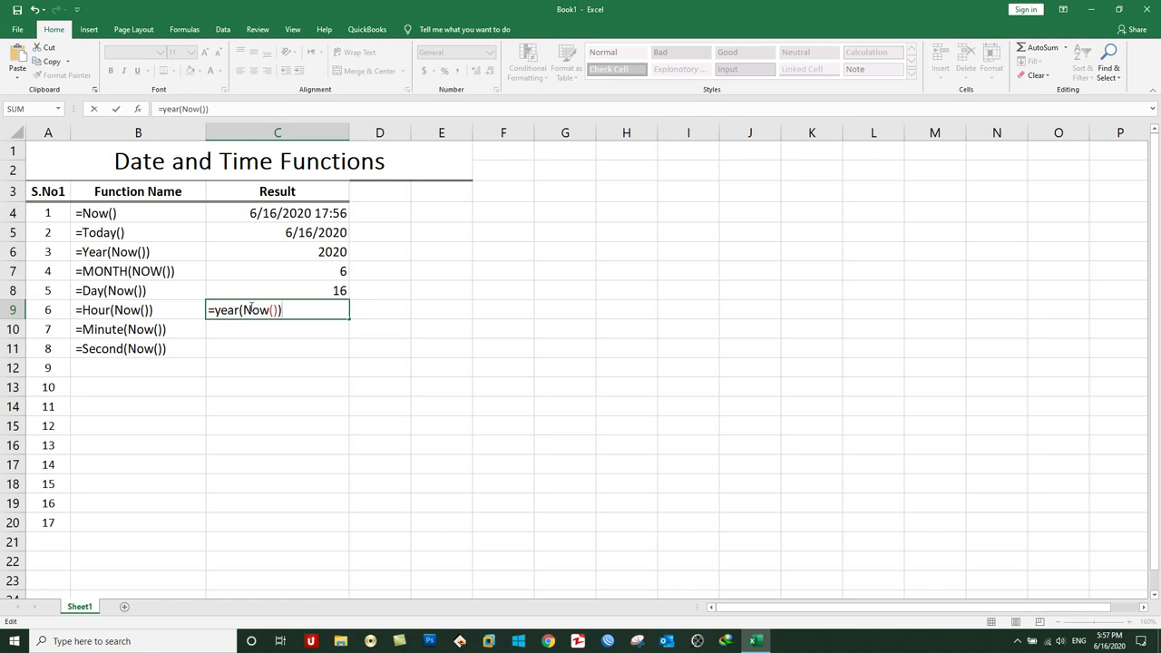
Review the nested NOW call and commit =YEAR(NOW()) in C9, returning 2020.
left_click(251, 310)
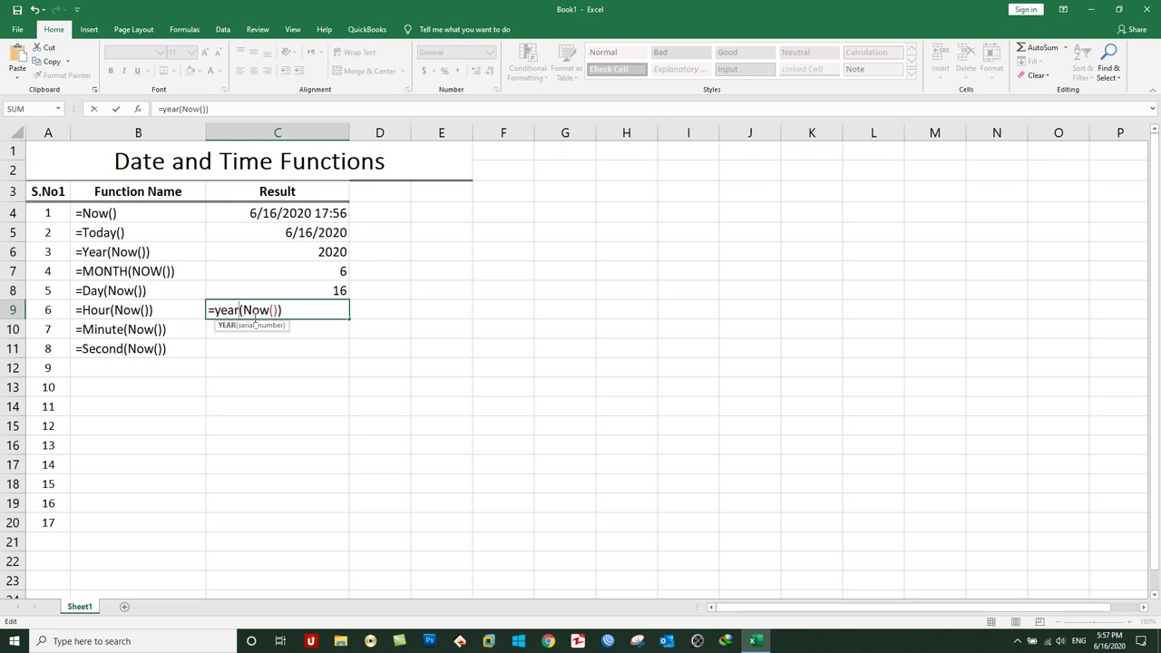
left_click_drag(243, 310, 269, 310)
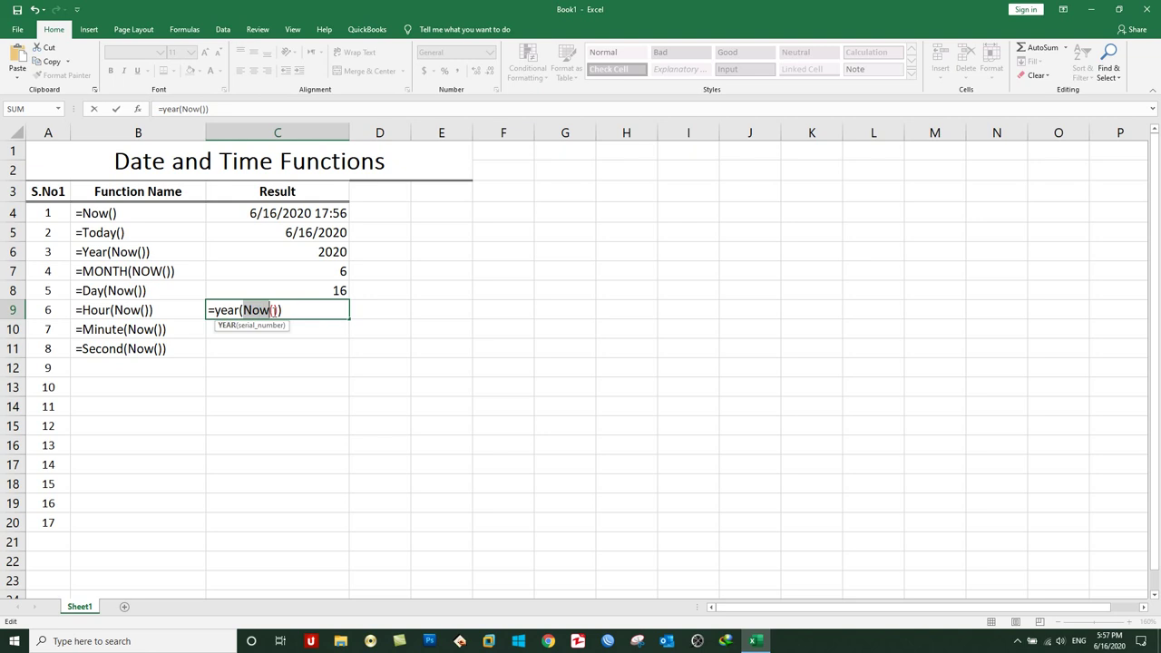
left_click(246, 310)
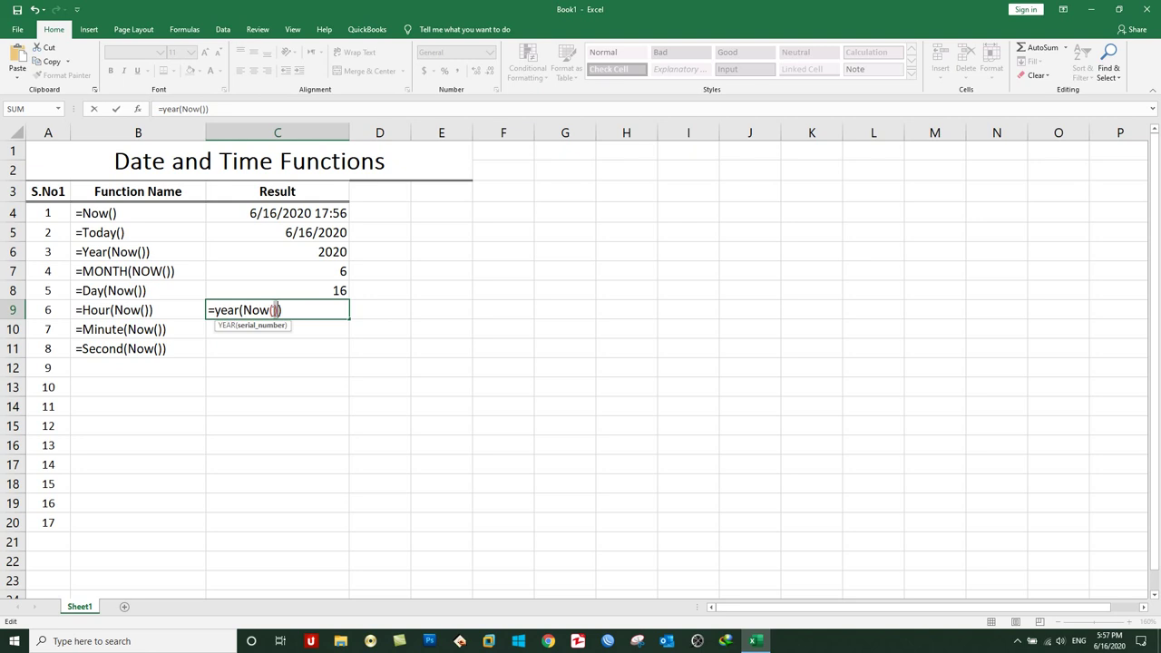
mouse_move(241, 311)
left_mouse_down()
mouse_move(221, 310)
mouse_move(260, 310)
left_mouse_up()
left_click(283, 311)
left_click(273, 311)
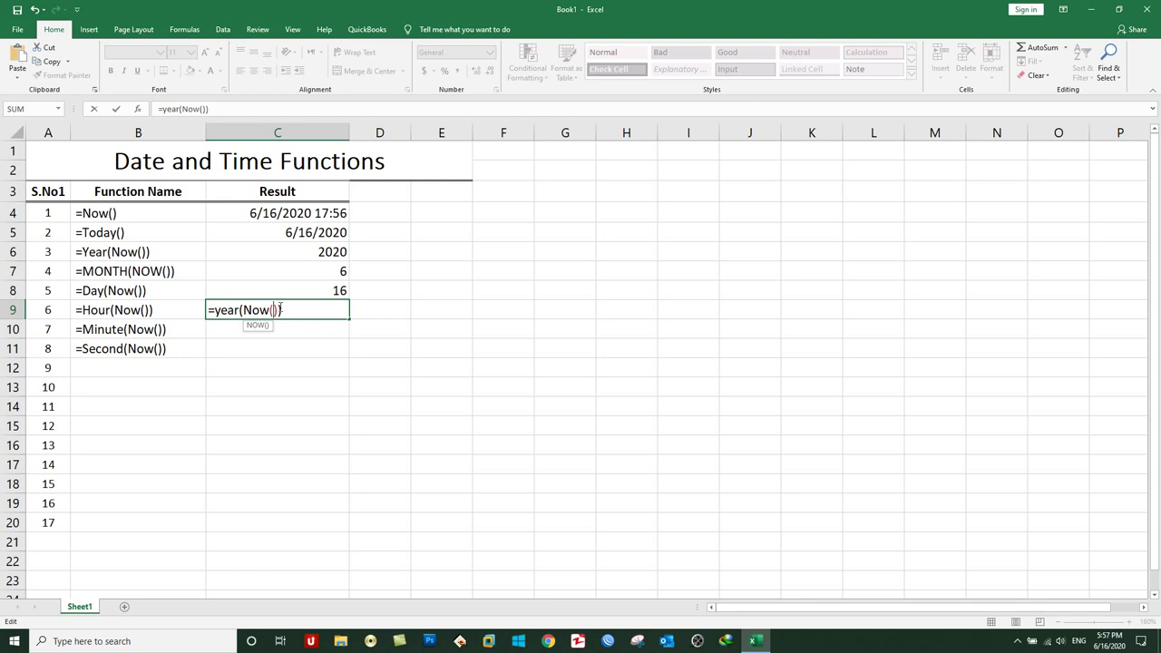
left_click_drag(284, 311, 214, 310)
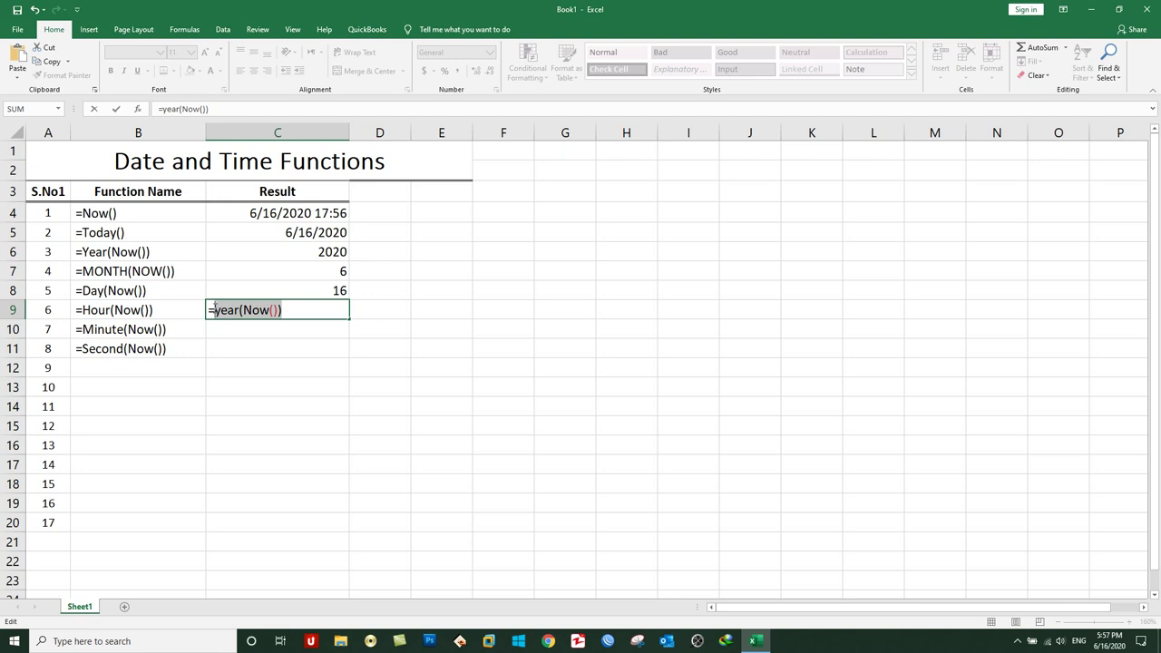
left_click(245, 310)
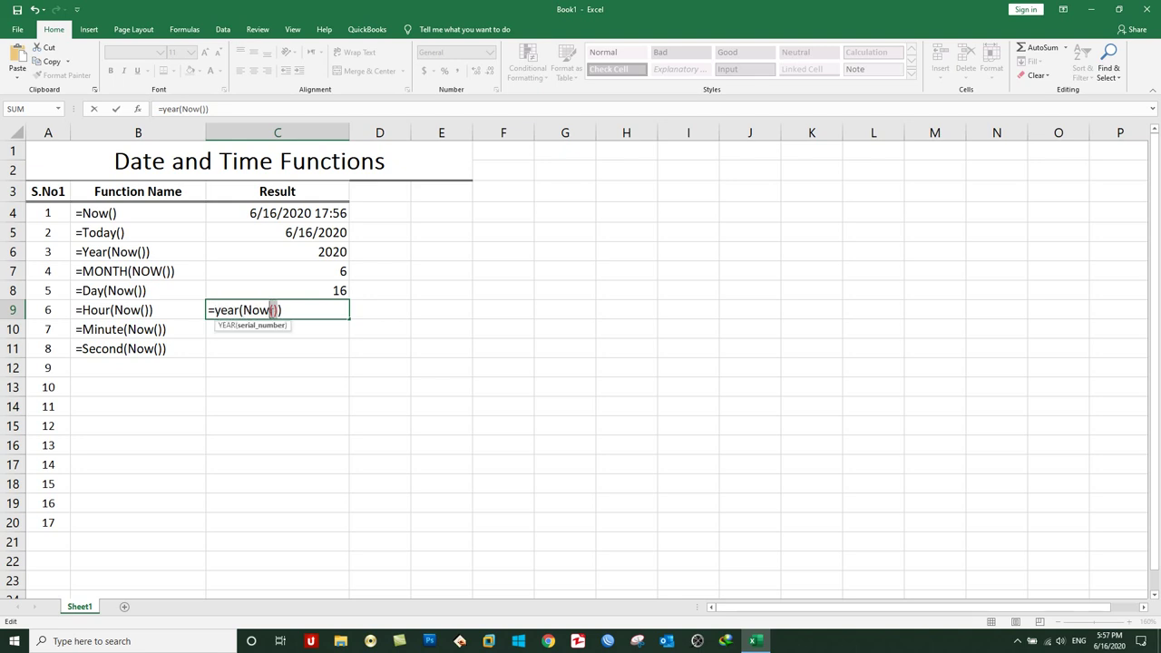
double_click(272, 310)
left_click(283, 310)
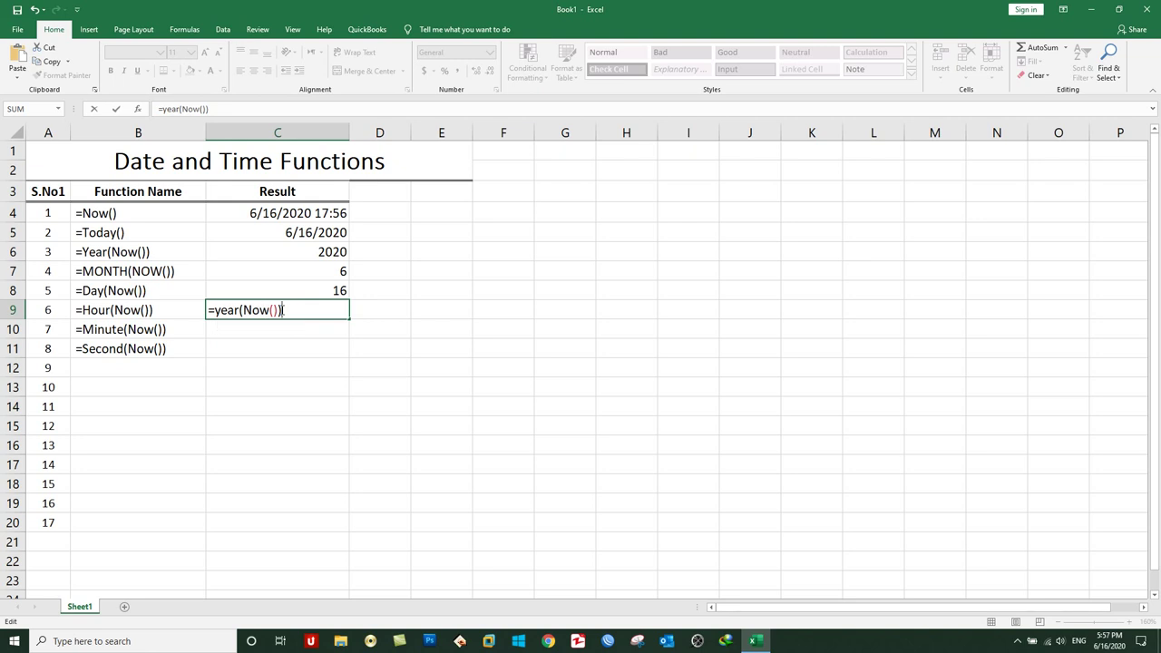
left_click(240, 310)
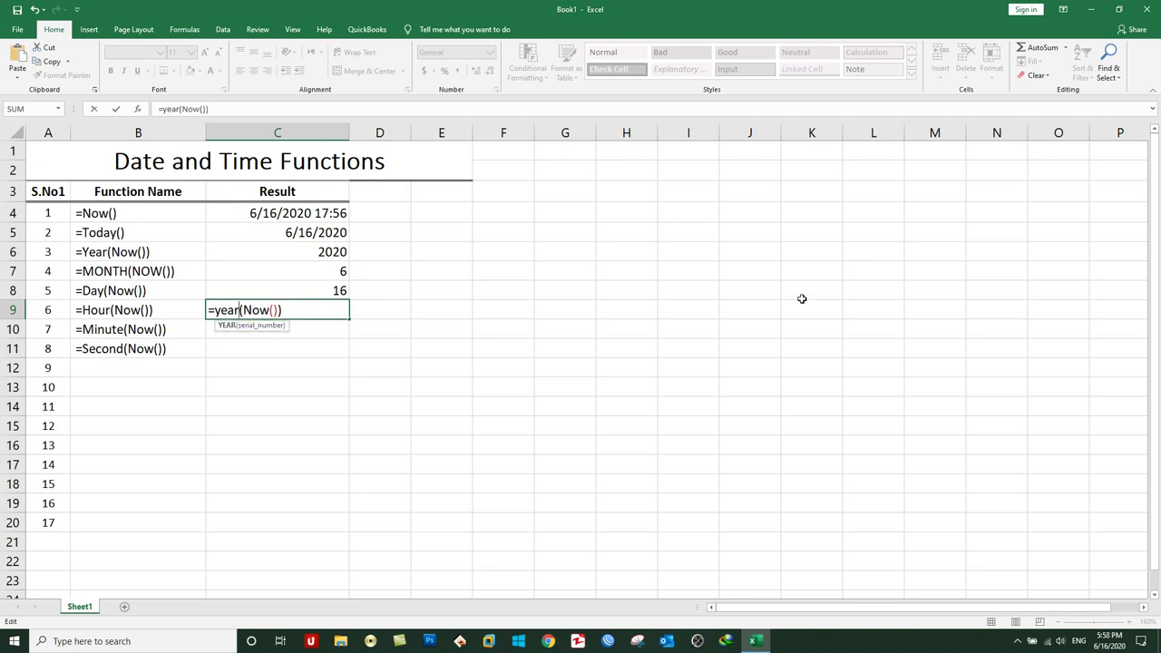
key("Return")
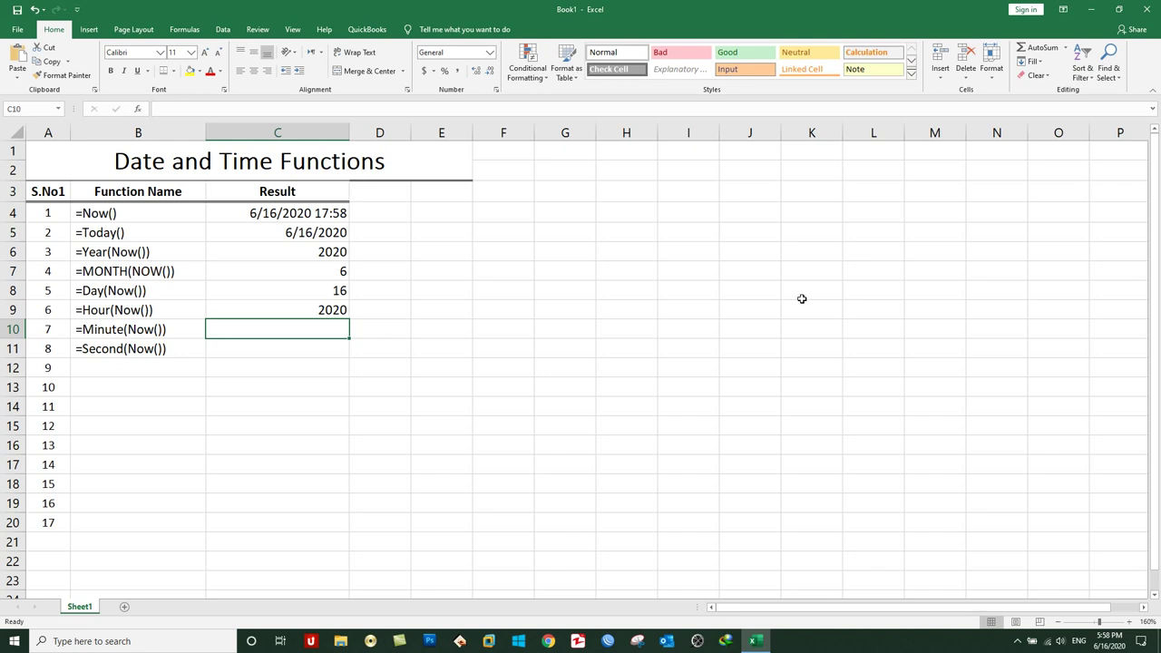
Enter =MONTH(NOW()) in C10 and =DAY(NOW()) in C11, returning 6 and 16.
type("=")
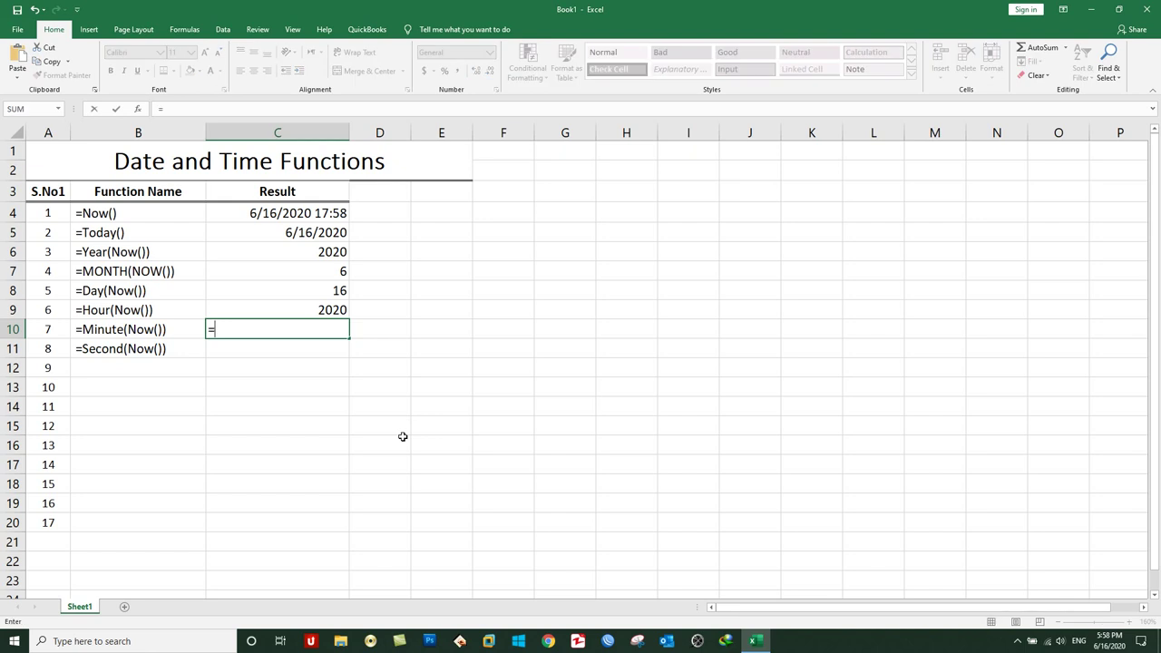
type("month")
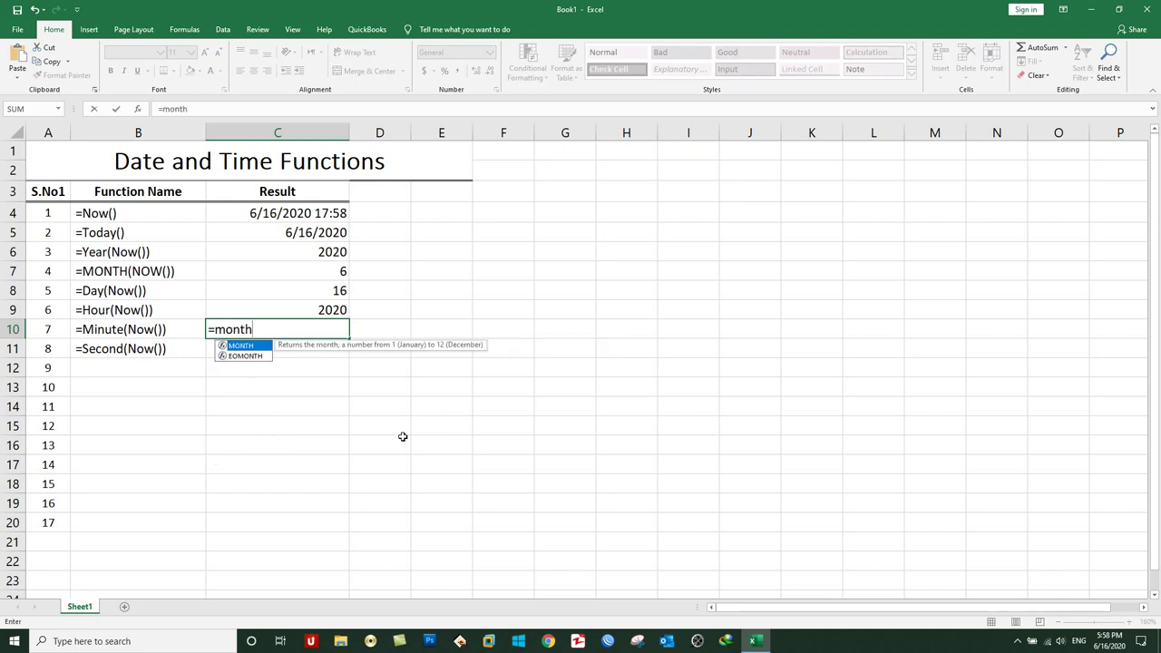
type("(")
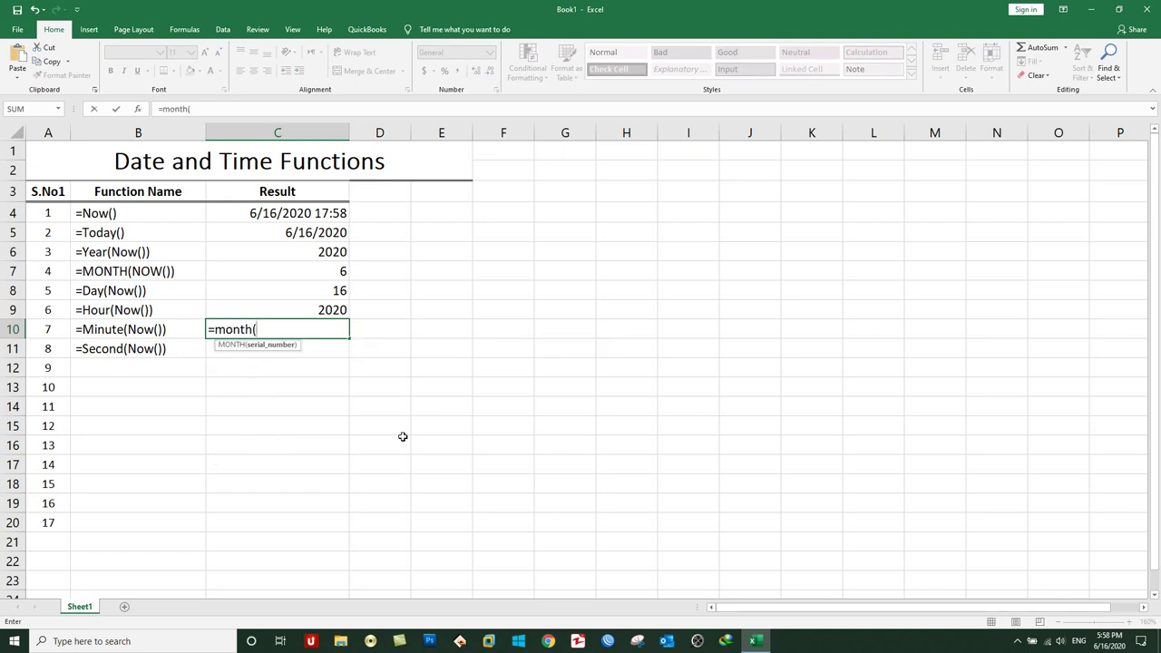
type("now")
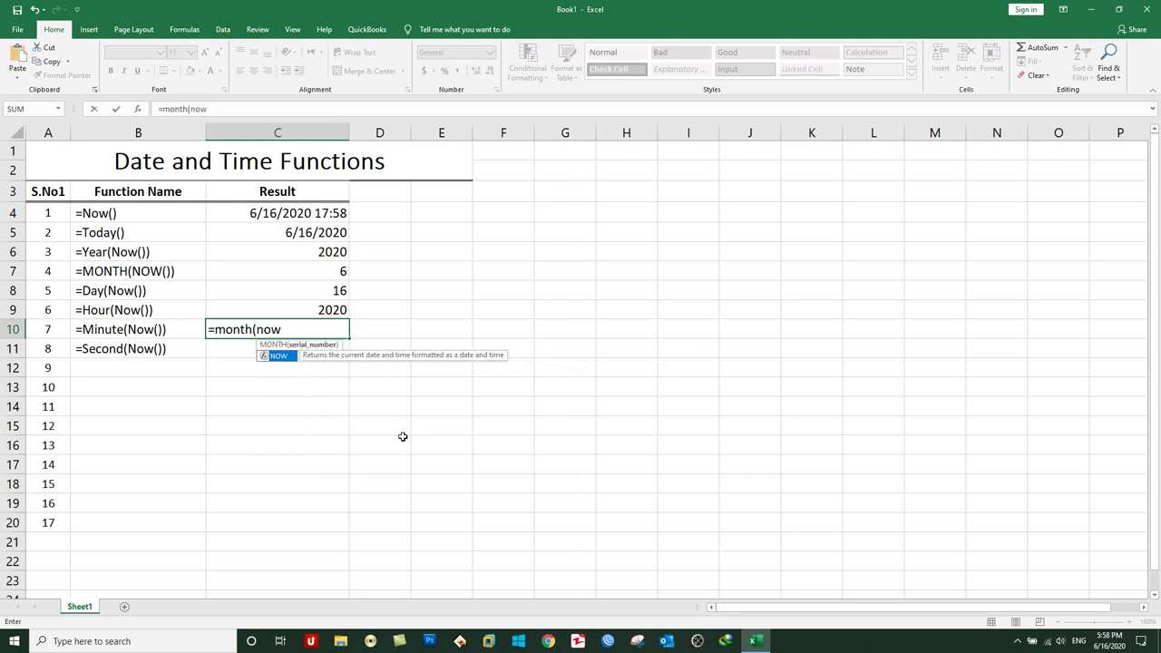
type("()")
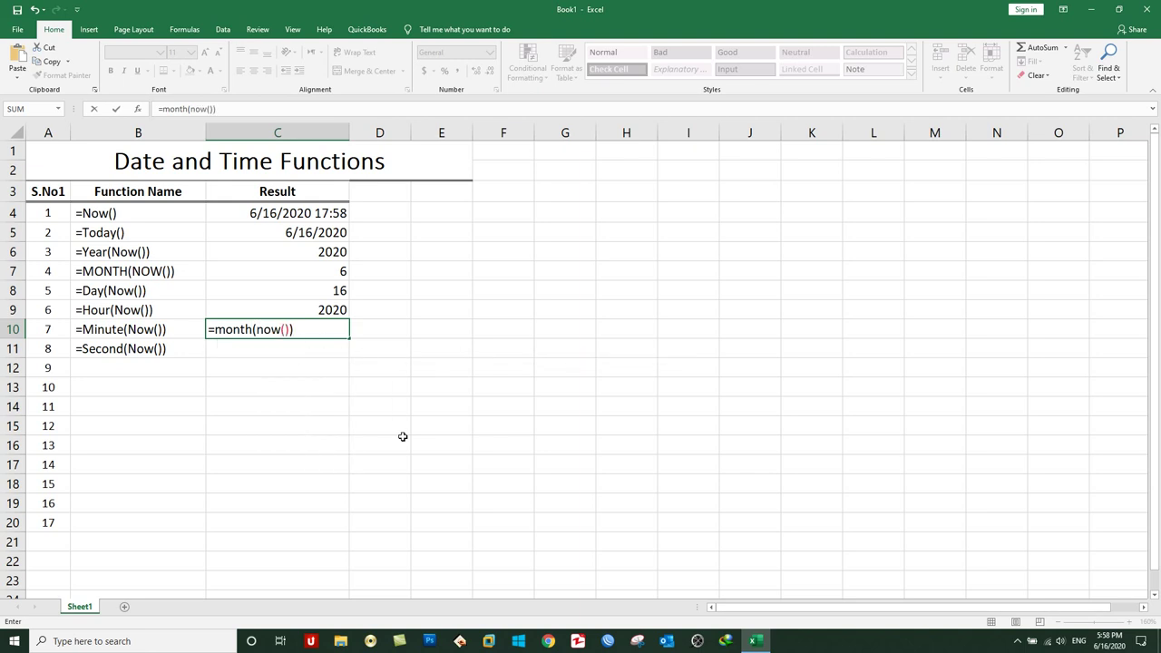
key("Return")
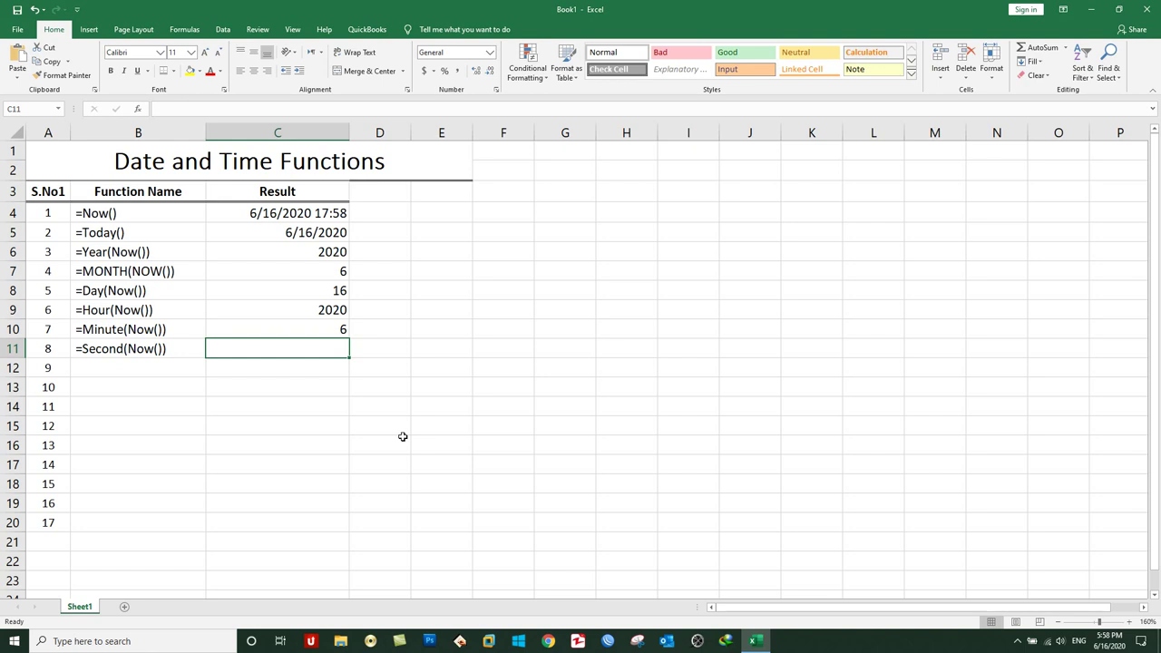
type("=")
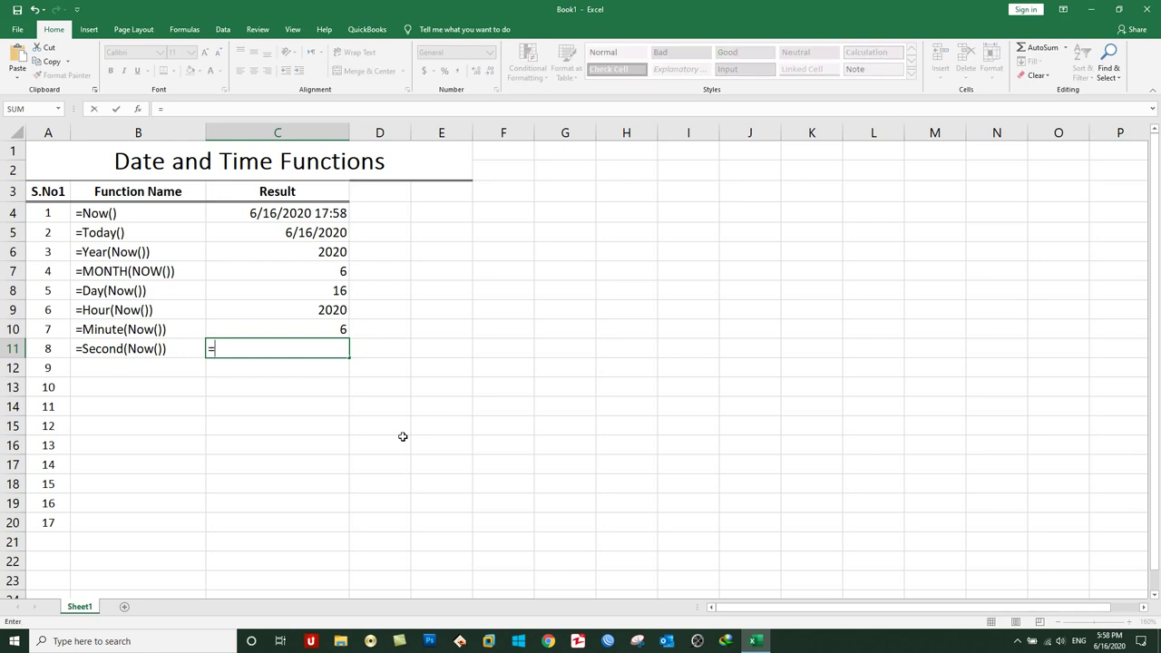
type("day")
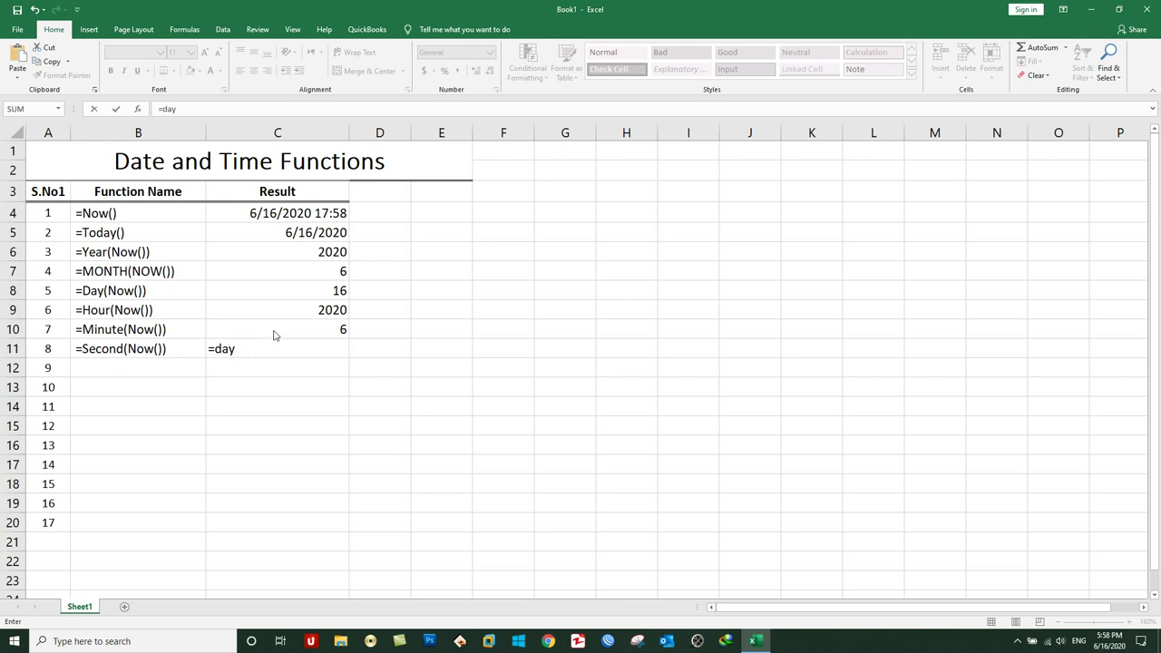
left_click(252, 349)
type("(now(")
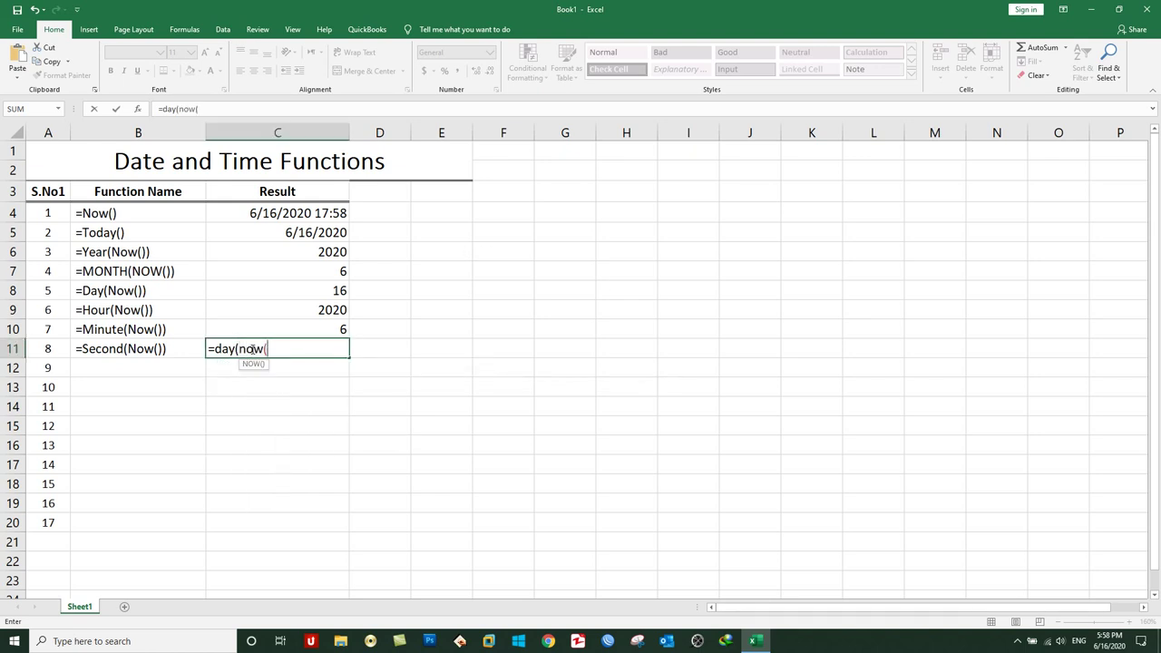
type("))")
key("Return")
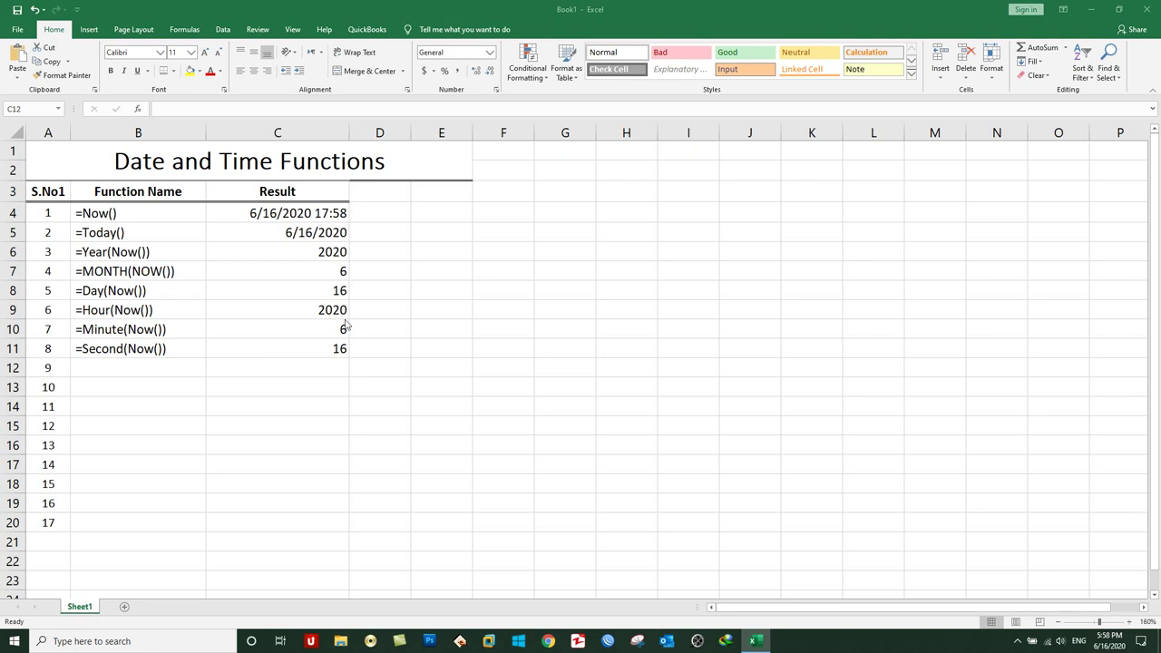
Enter a trial date in F4, correcting it from 12/12/2012 to 12/11/2012.
left_click(522, 211)
type("12/12/")
type("2")
key("Return")
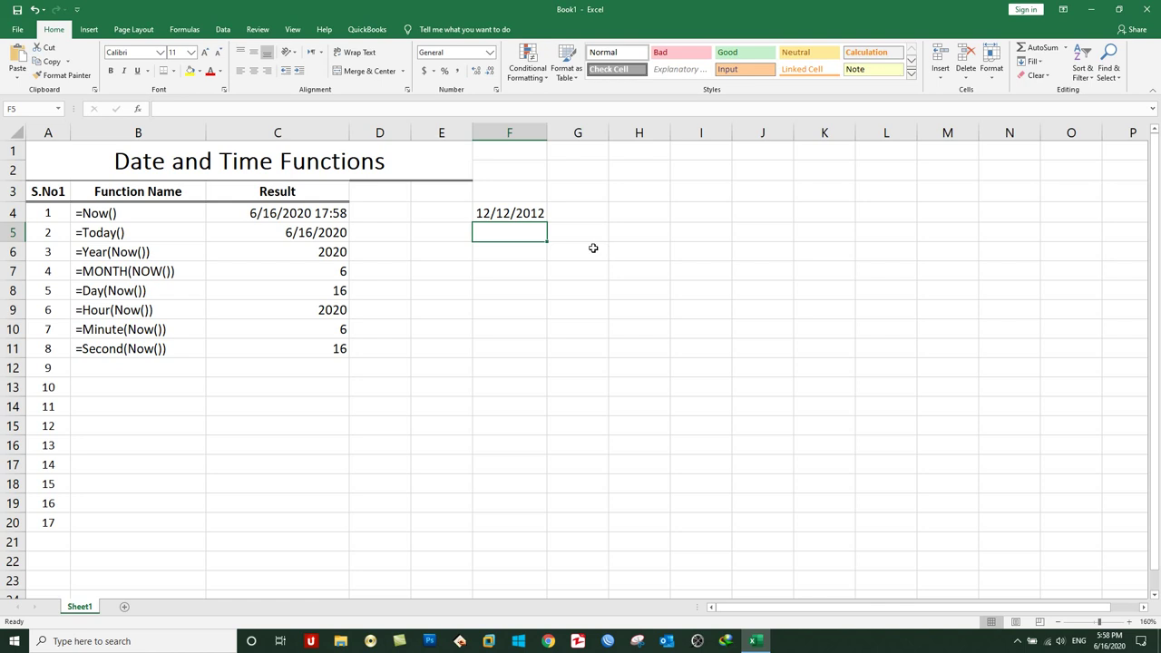
left_click(521, 218)
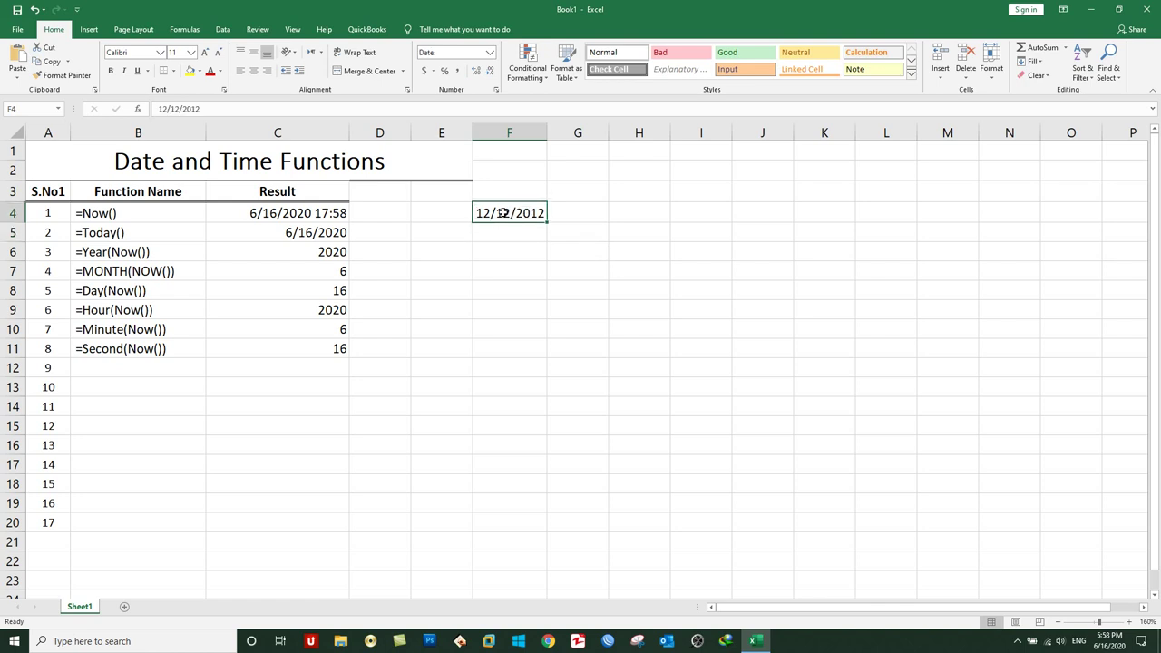
double_click(503, 212)
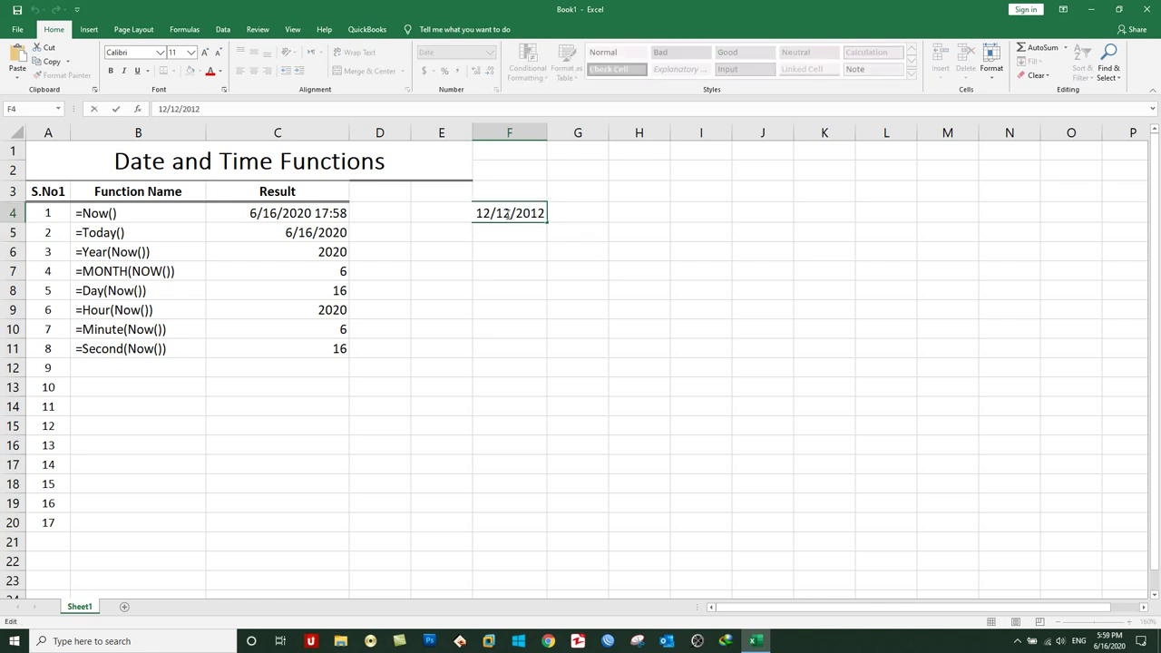
type("1")
key("Return")
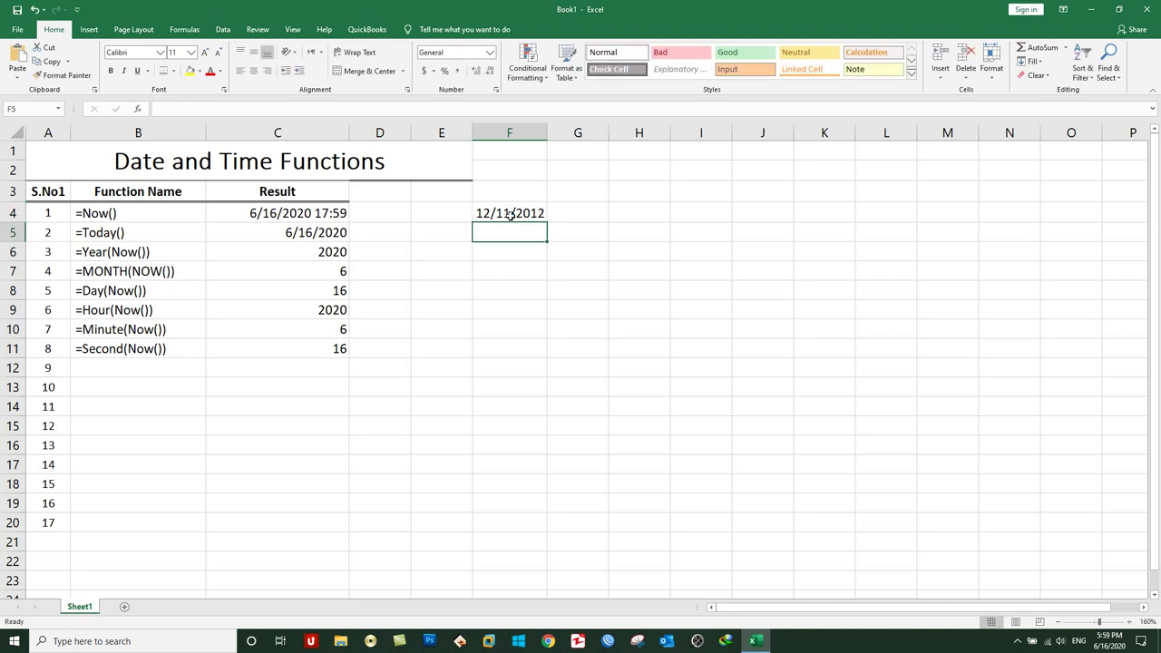
Delete the 12/11/2012 date from F4.
left_click(508, 212)
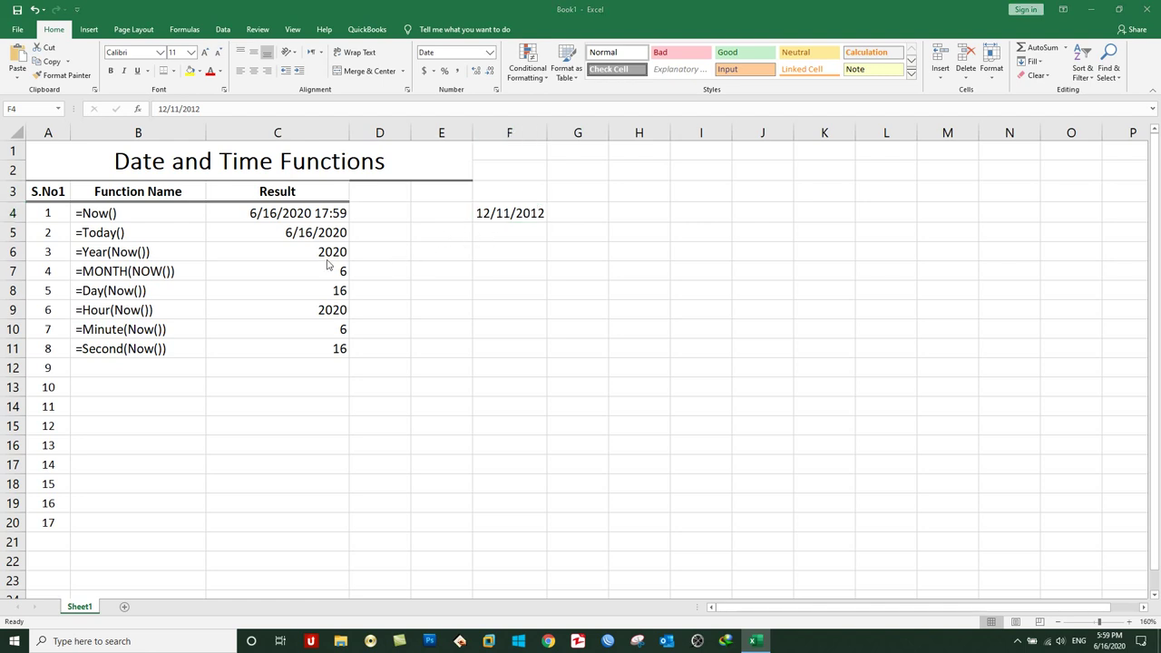
left_click(529, 222)
key("Delete")
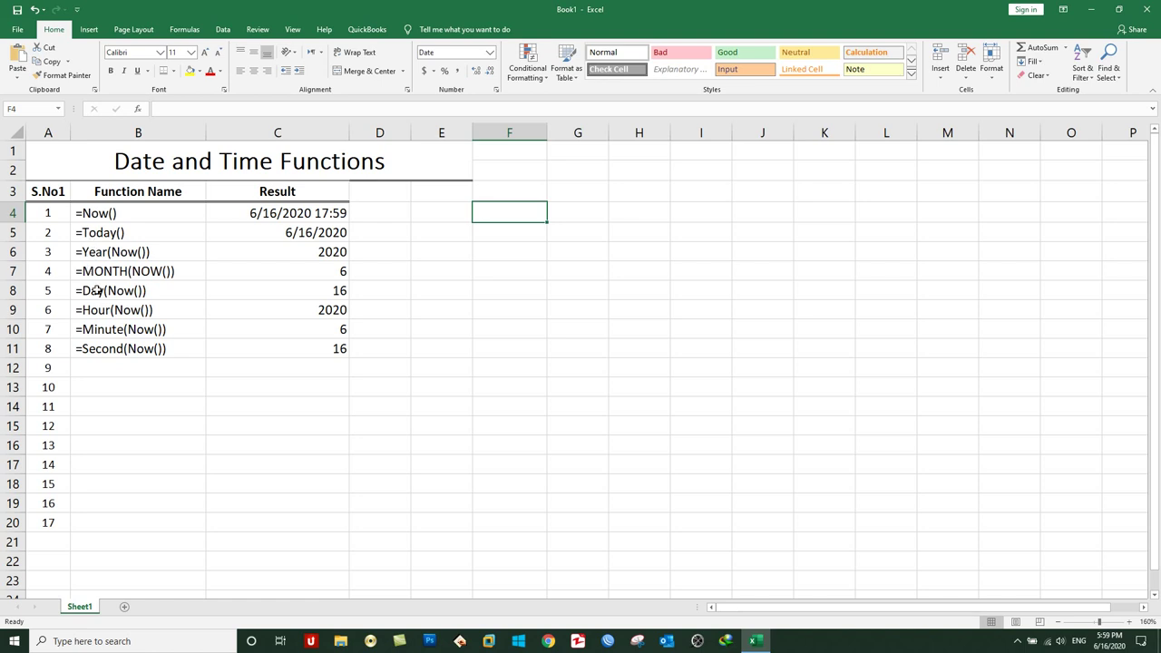
Enter =HOUR(C4) in C12 to return 18, then reopen C12 to display its formula.
left_click(273, 371)
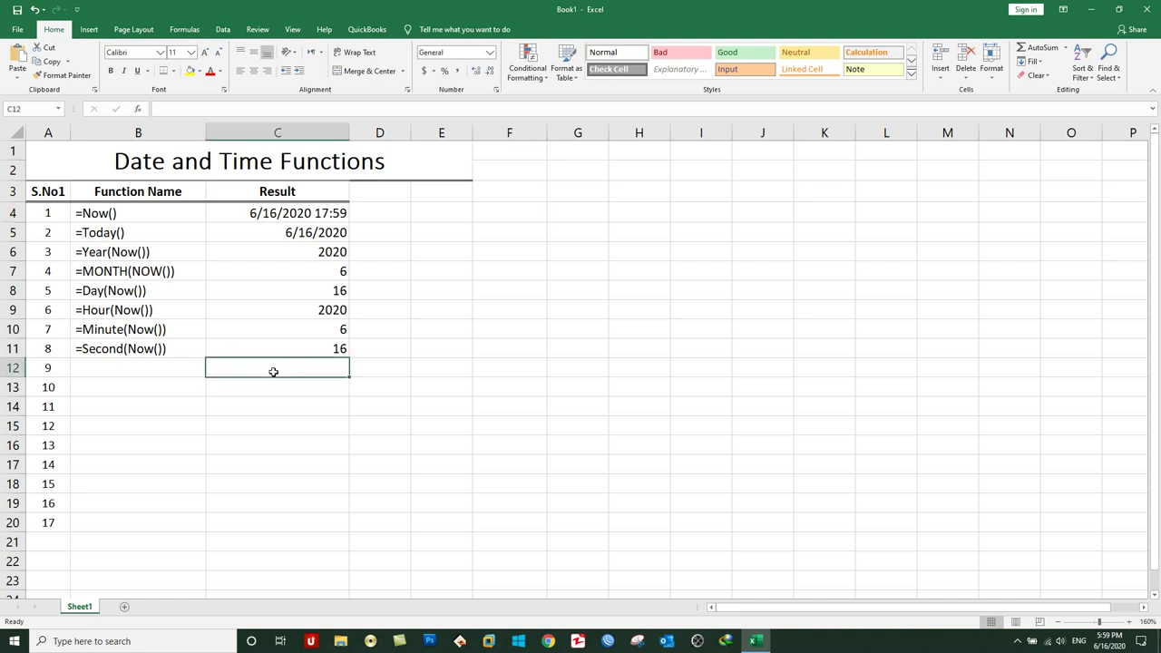
left_click(299, 213)
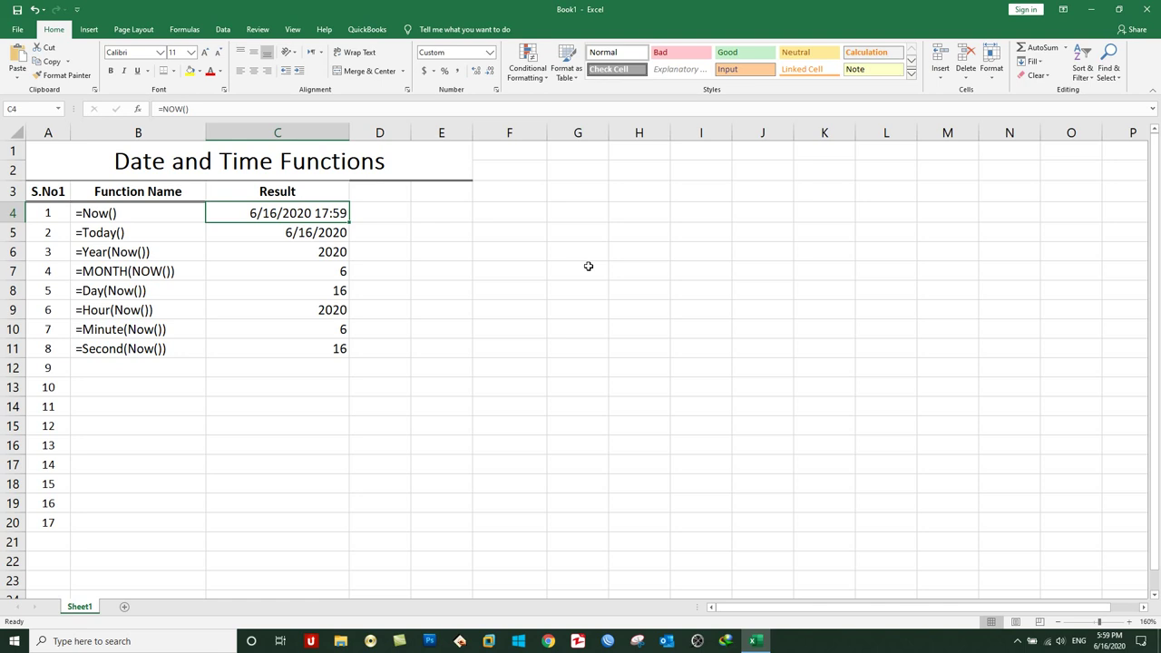
key("ctrl+Down")
left_click(329, 369)
type("=hour")
key("Tab")
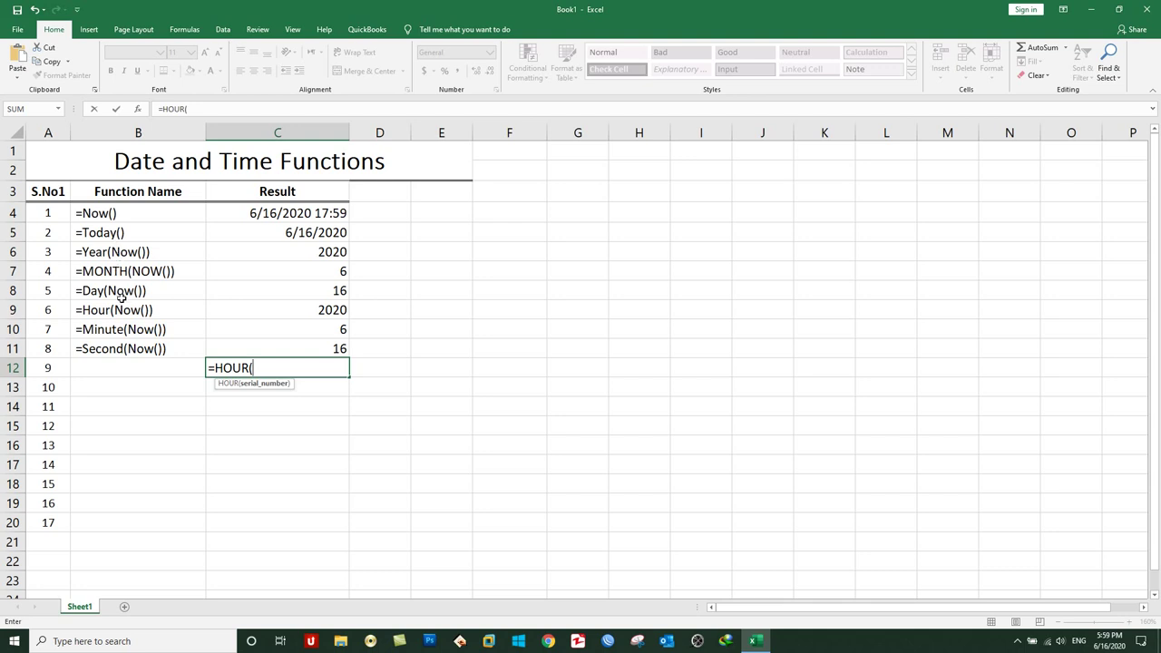
left_click(290, 213)
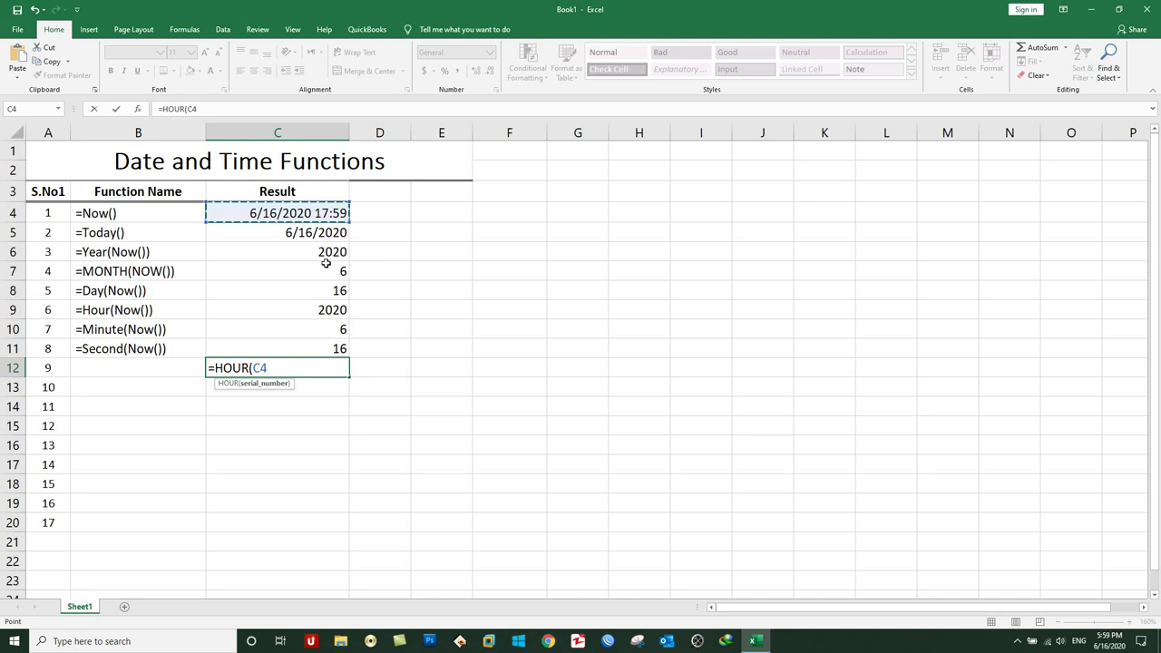
type(")")
key("Return")
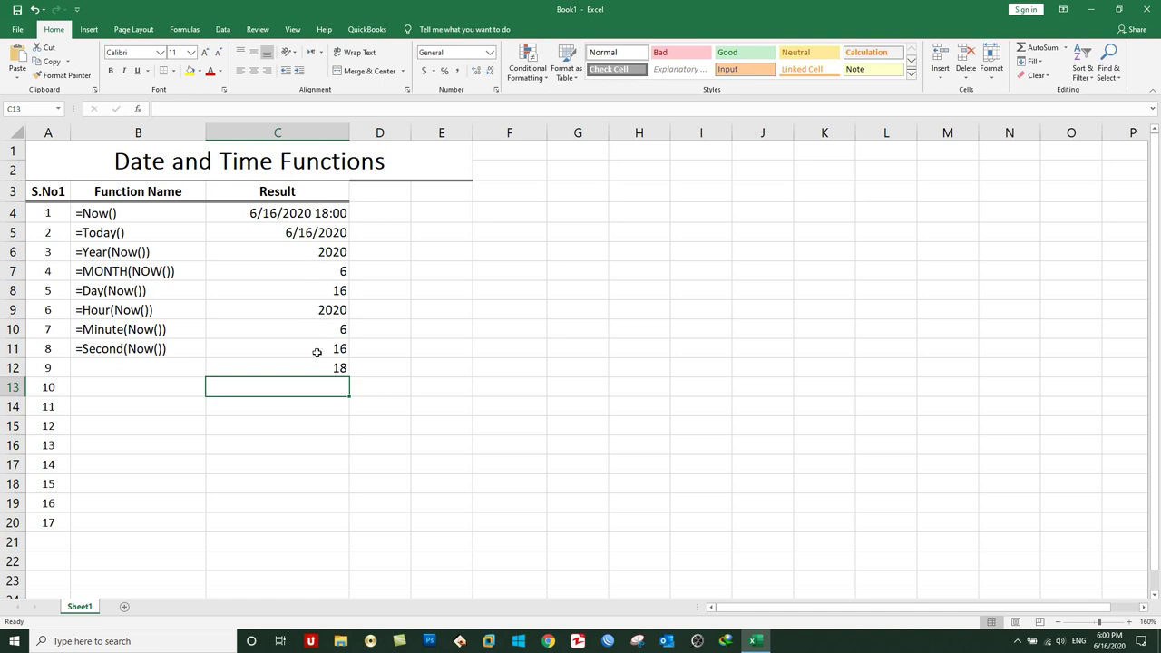
double_click(315, 368)
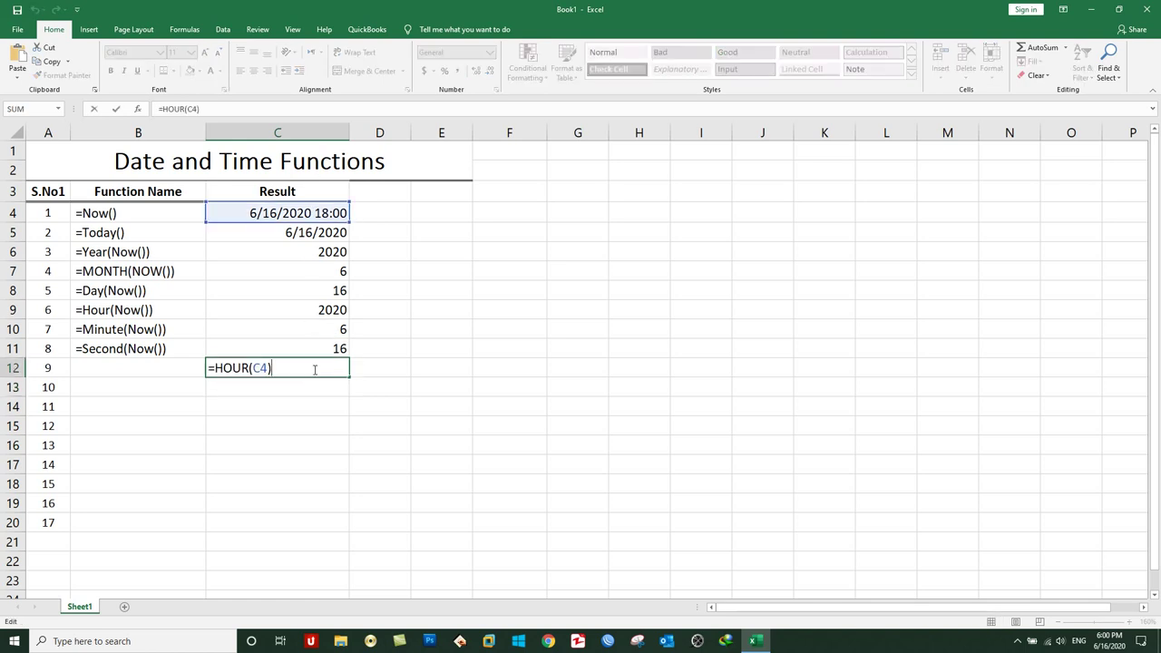
Enter =MINUTE(C4) in C13, returning 0.
mouse_move(1108, 646)
key("Return")
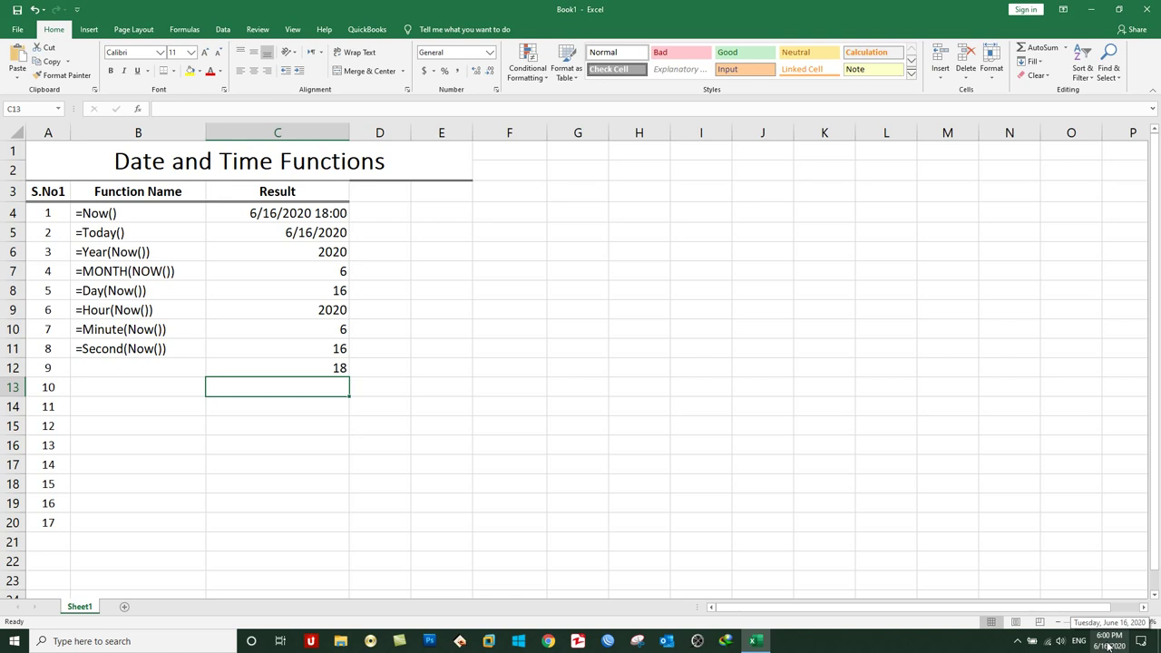
type("=minute")
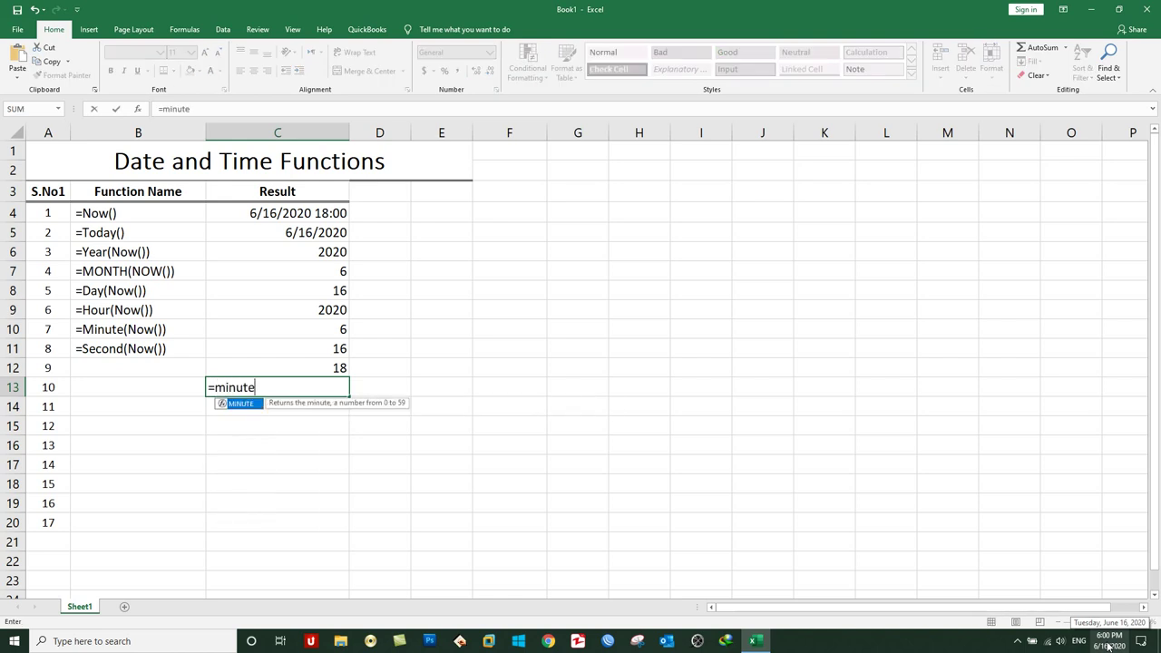
type("(")
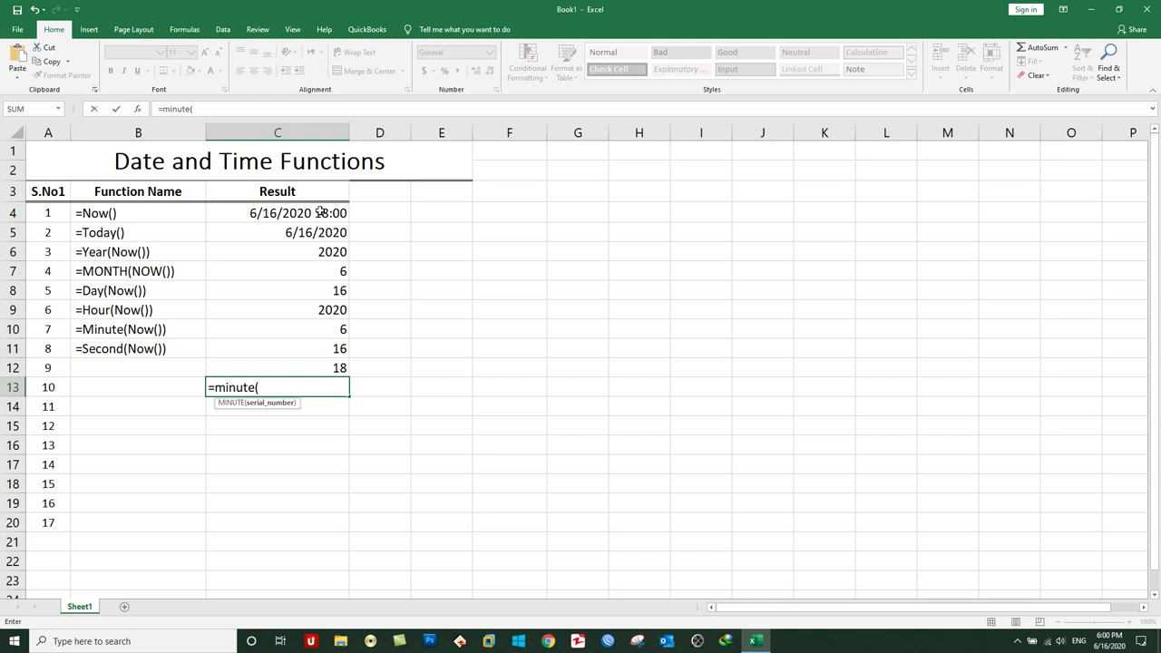
left_click(321, 212)
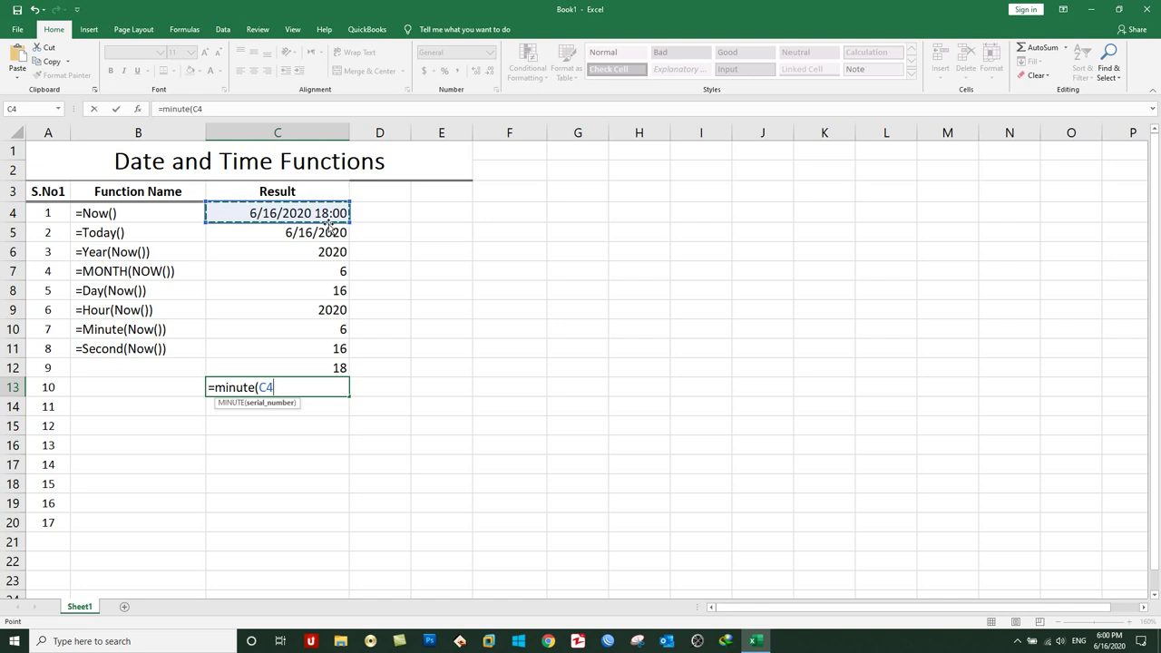
type(")")
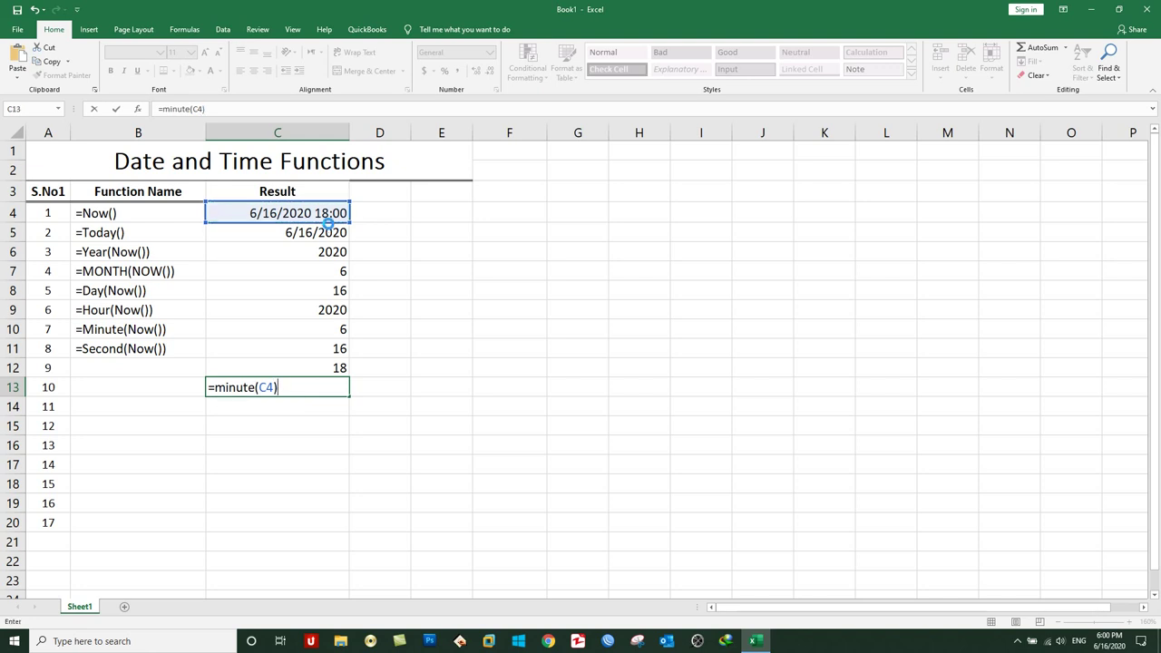
key("Return")
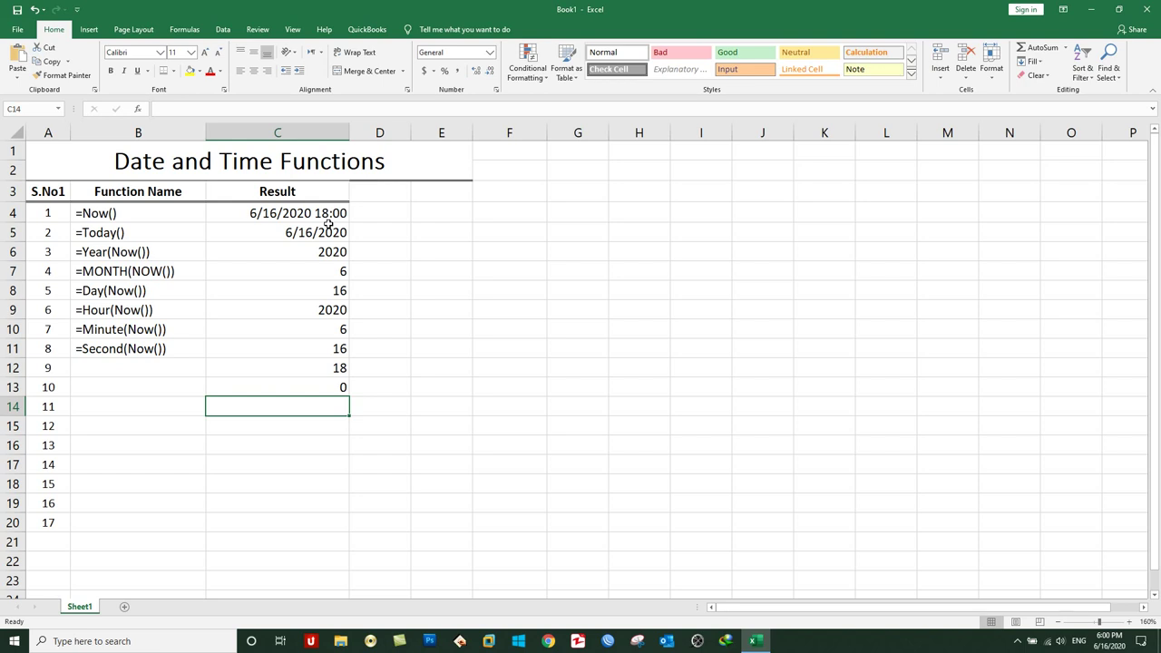
Enter =SECOND(C4) in C14, returning 45.
type("=")
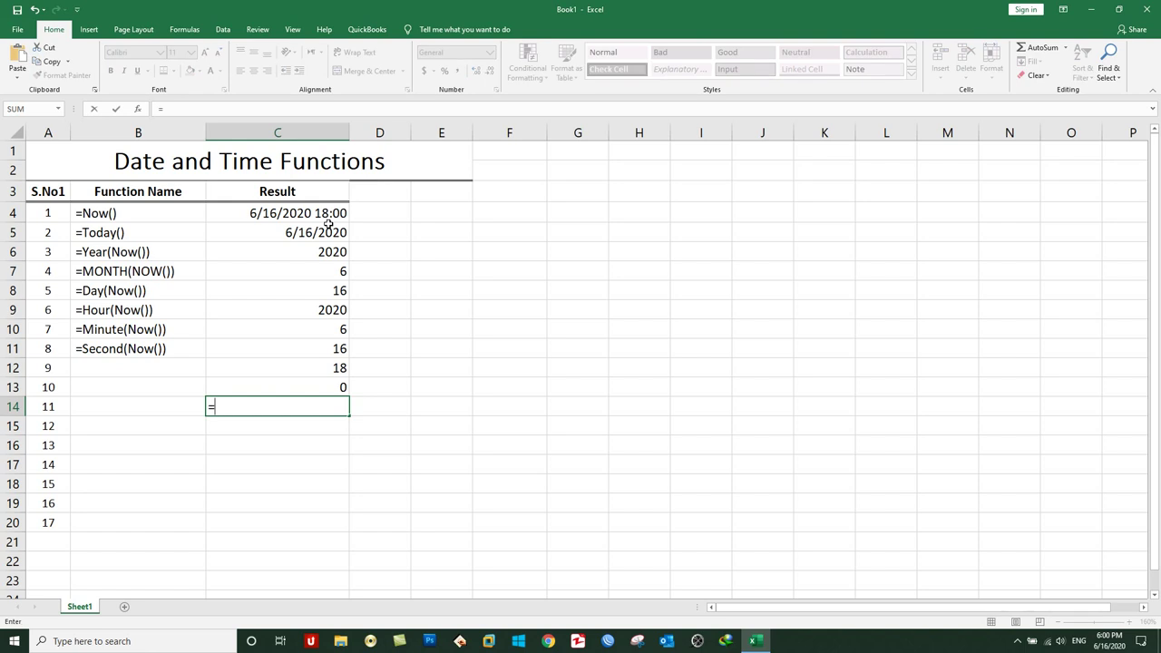
type("second(")
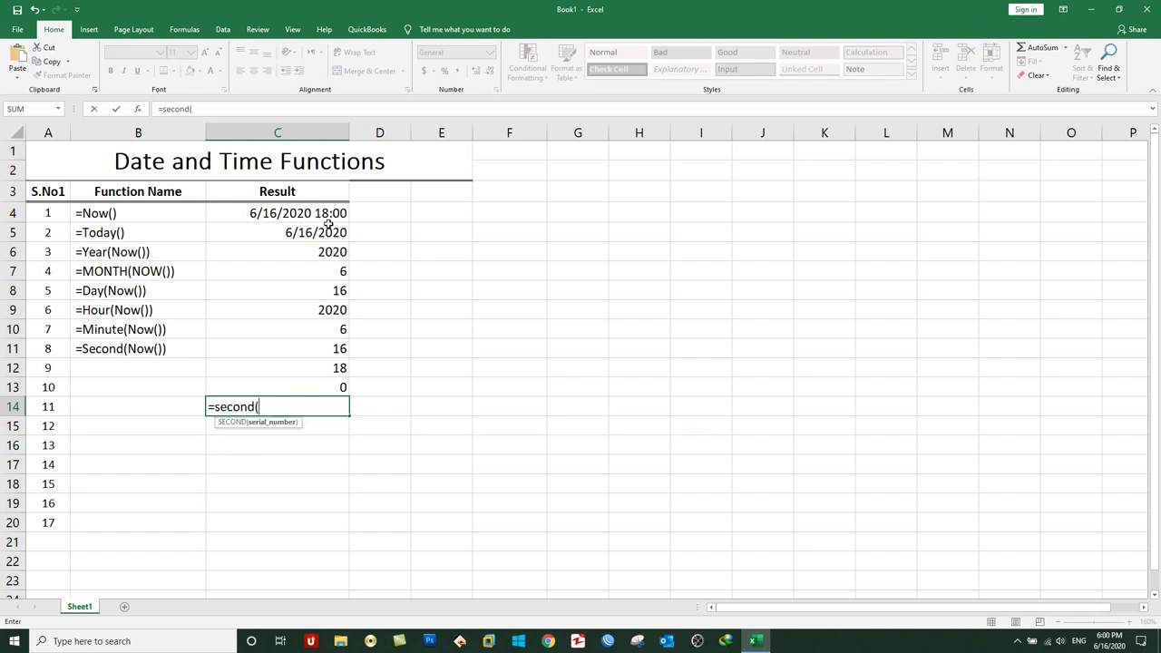
left_click(327, 212)
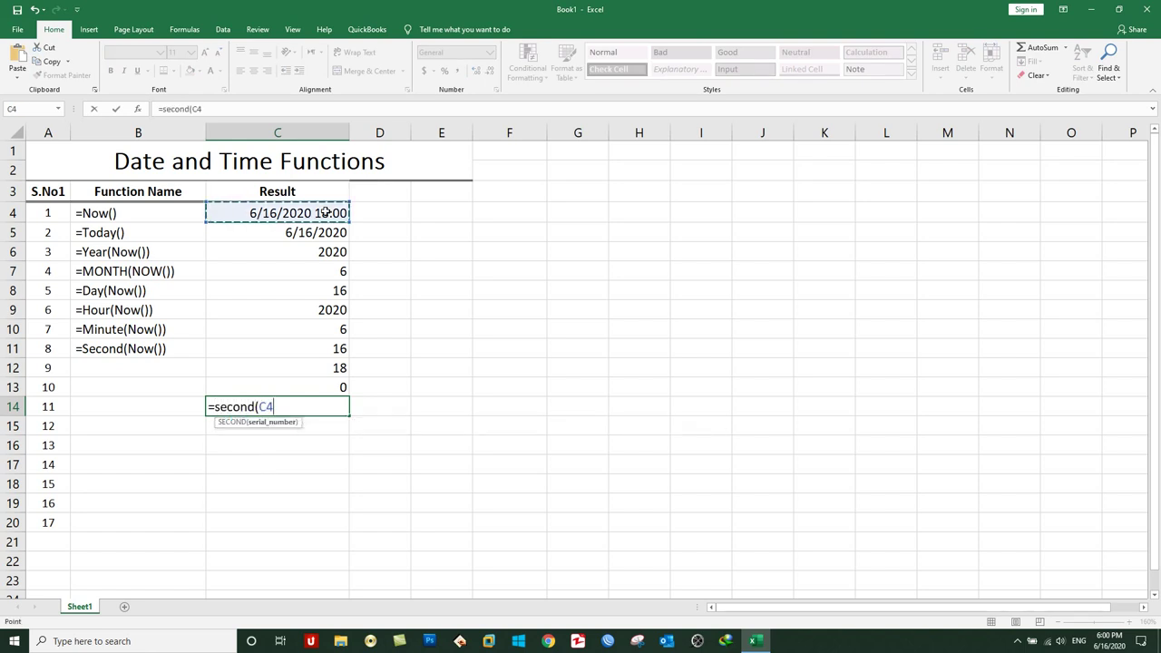
type(")")
key("Return")
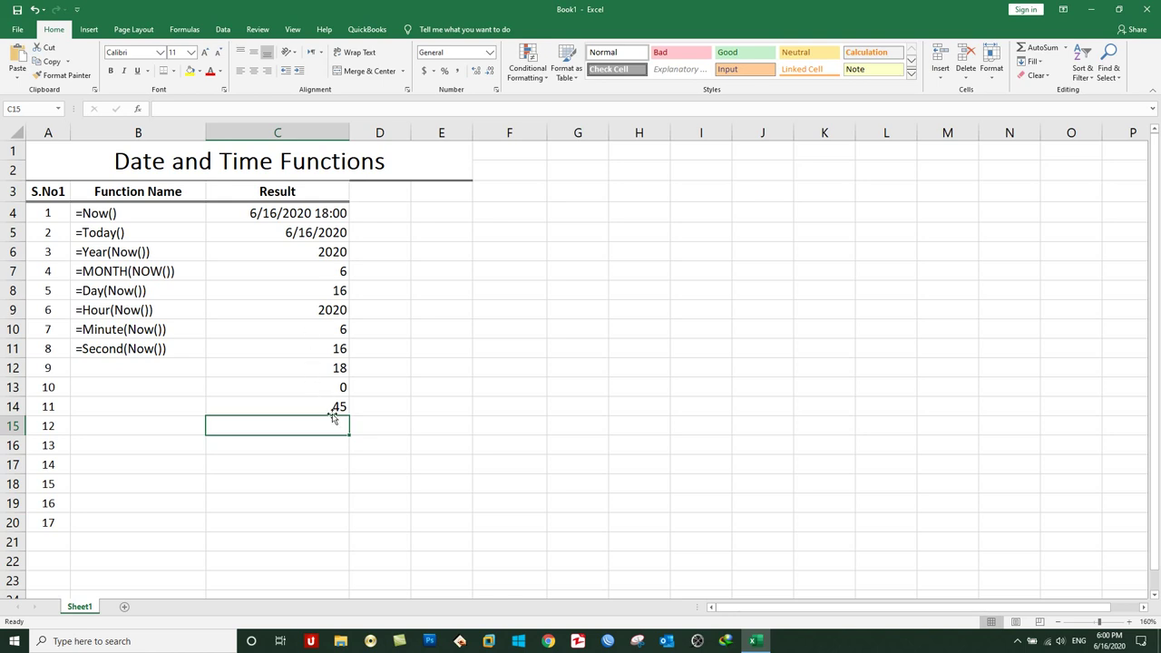
Enter =HOUR(NOW()), =MINUTE(NOW()) and =SECOND(NOW()) in C15:C17, returning 18, 1 and 27.
type("=")
type("hou")
key("Tab")
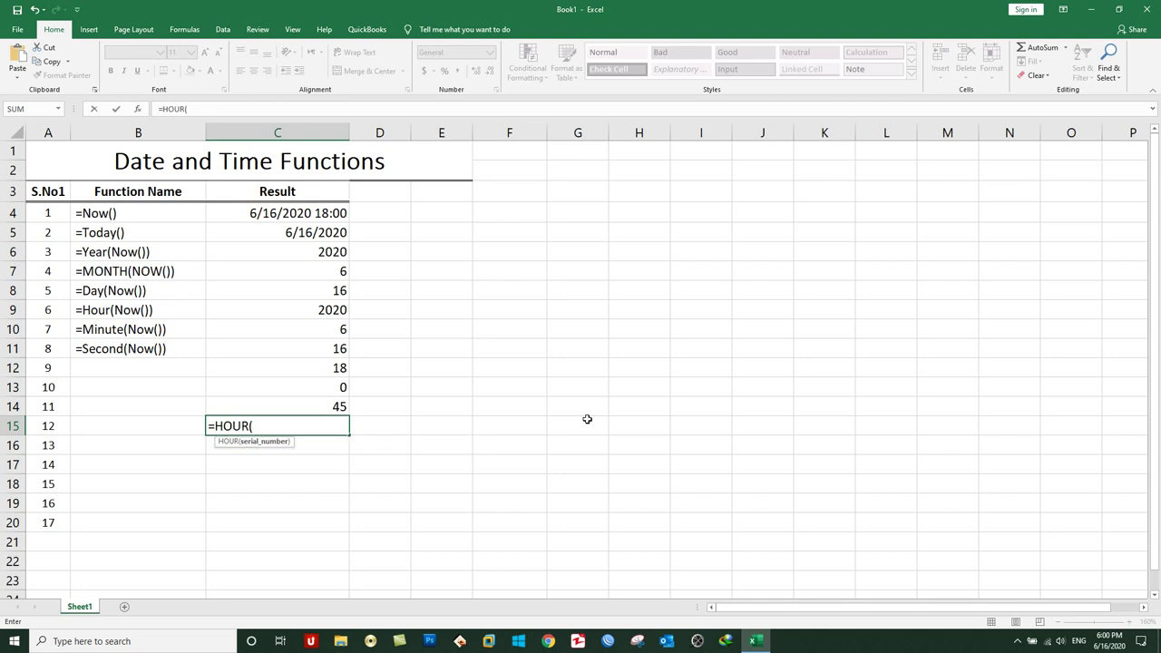
type("now())")
key("Return")
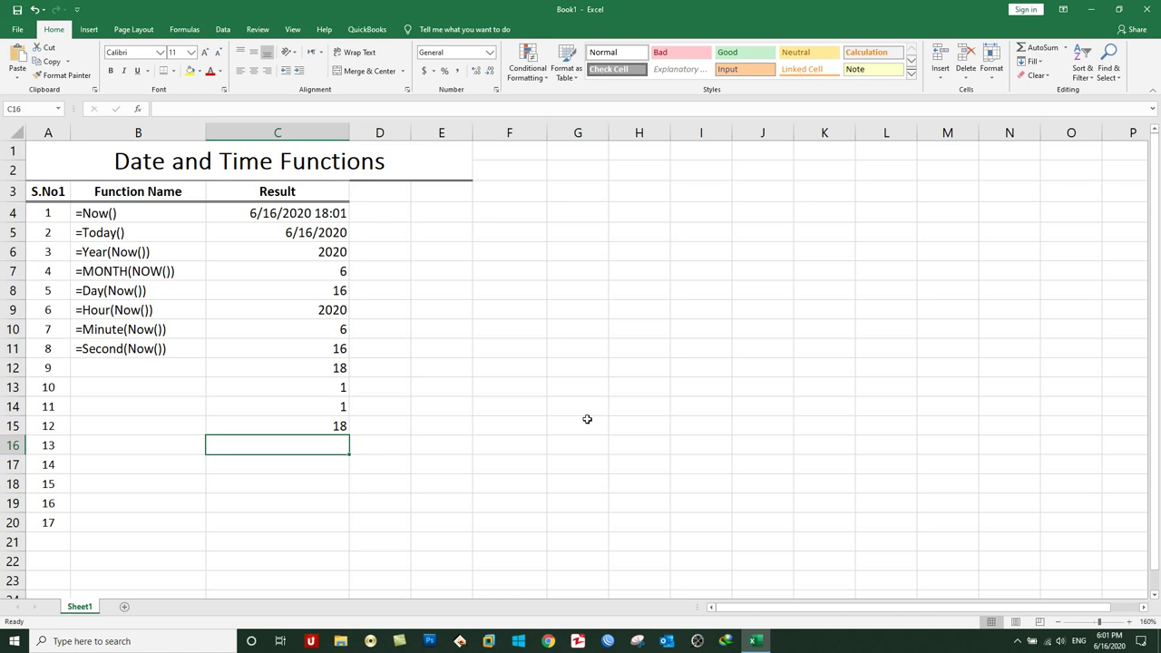
type("=minute")
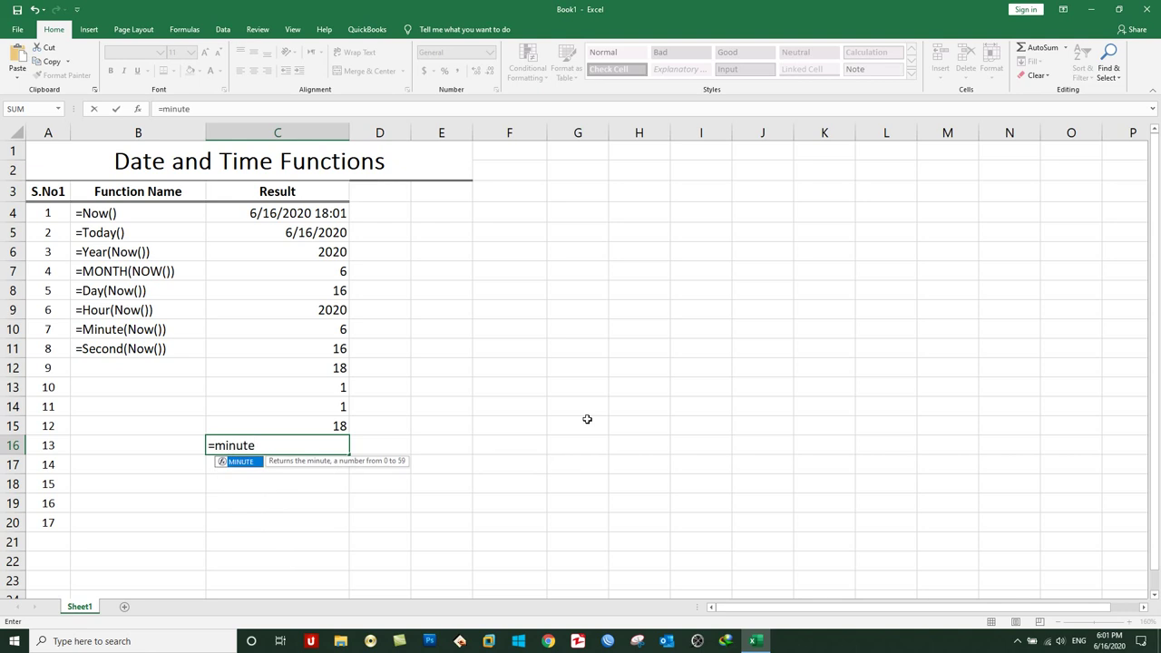
type("(now")
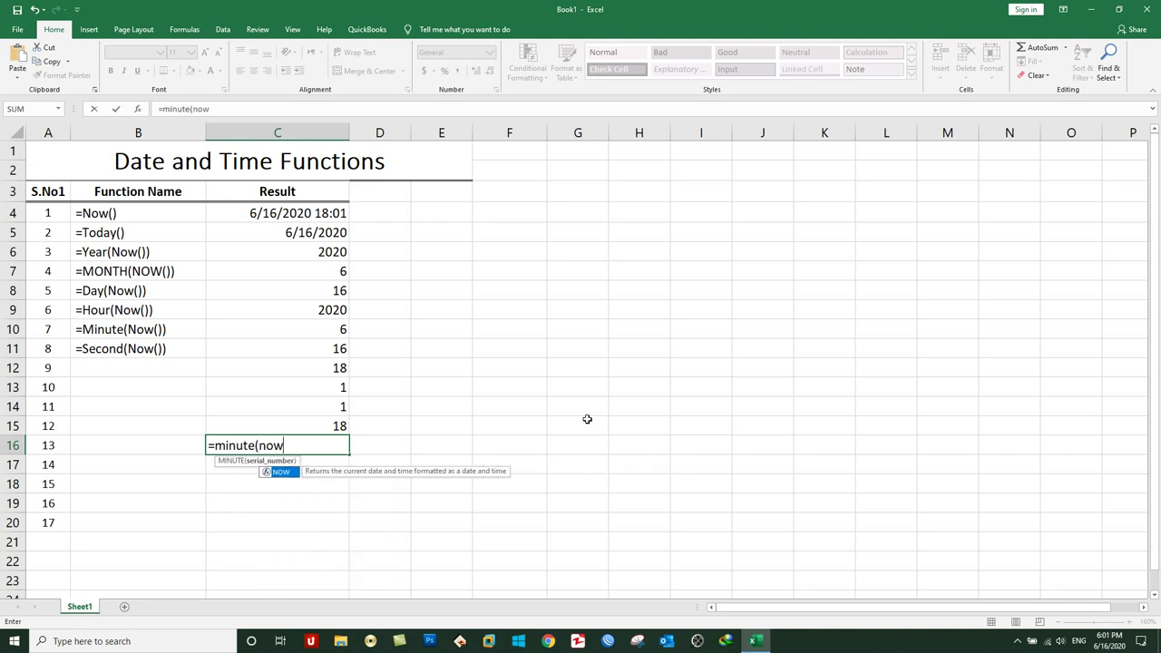
type("()")
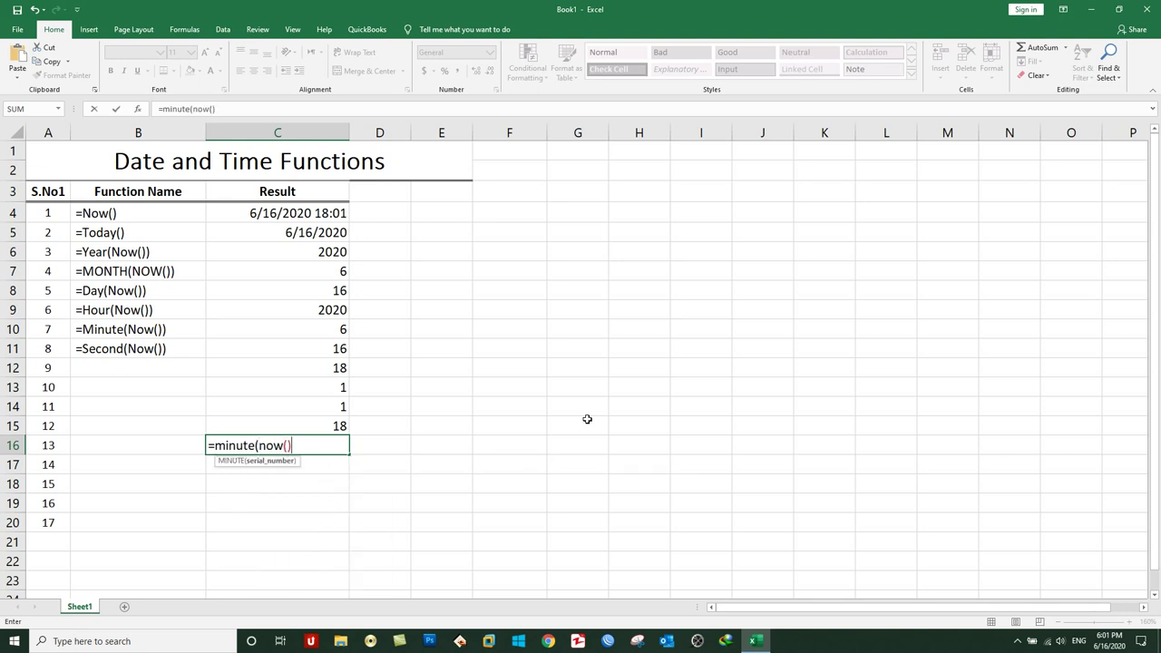
type(")")
key("Return")
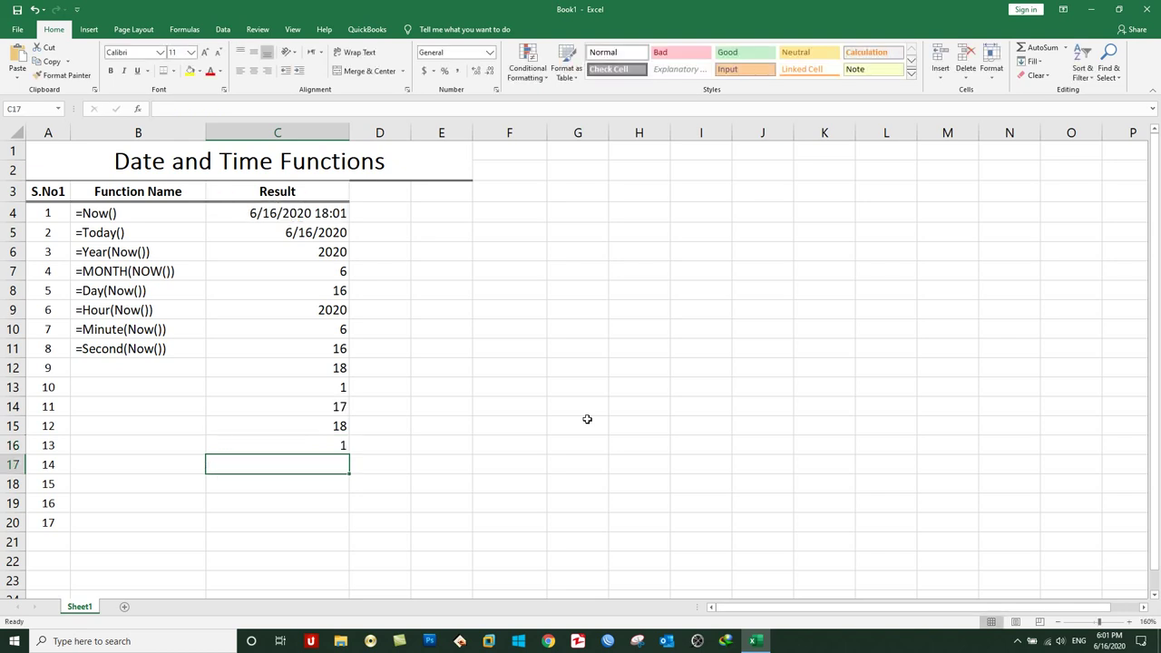
type("=")
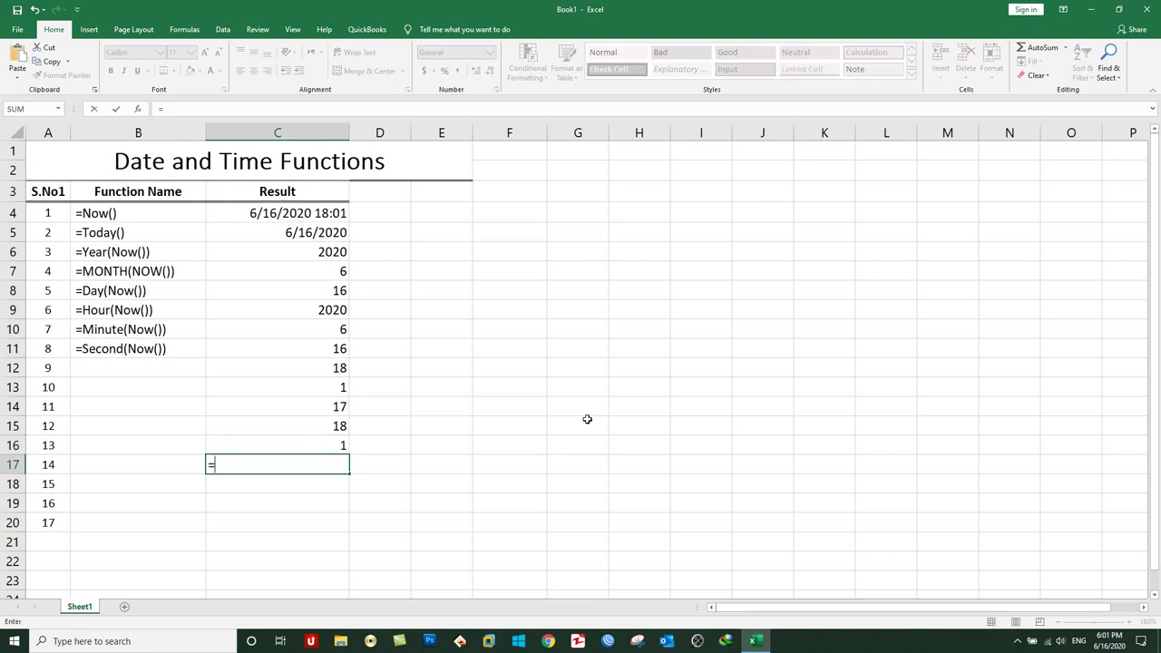
type("second(now())")
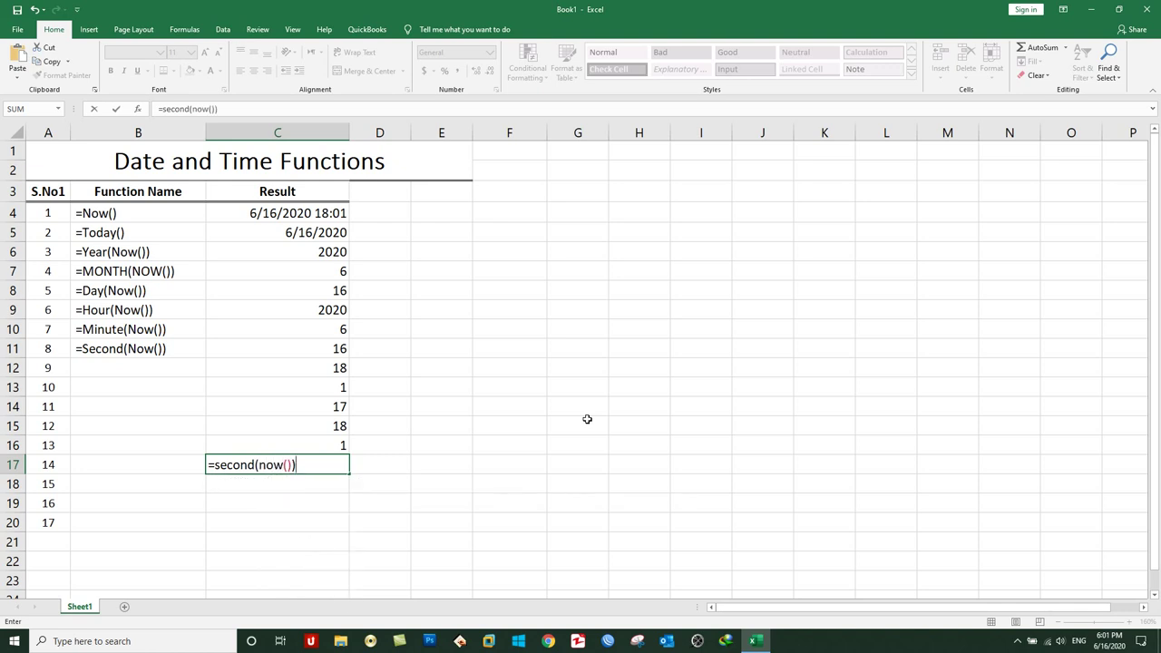
key("Return")
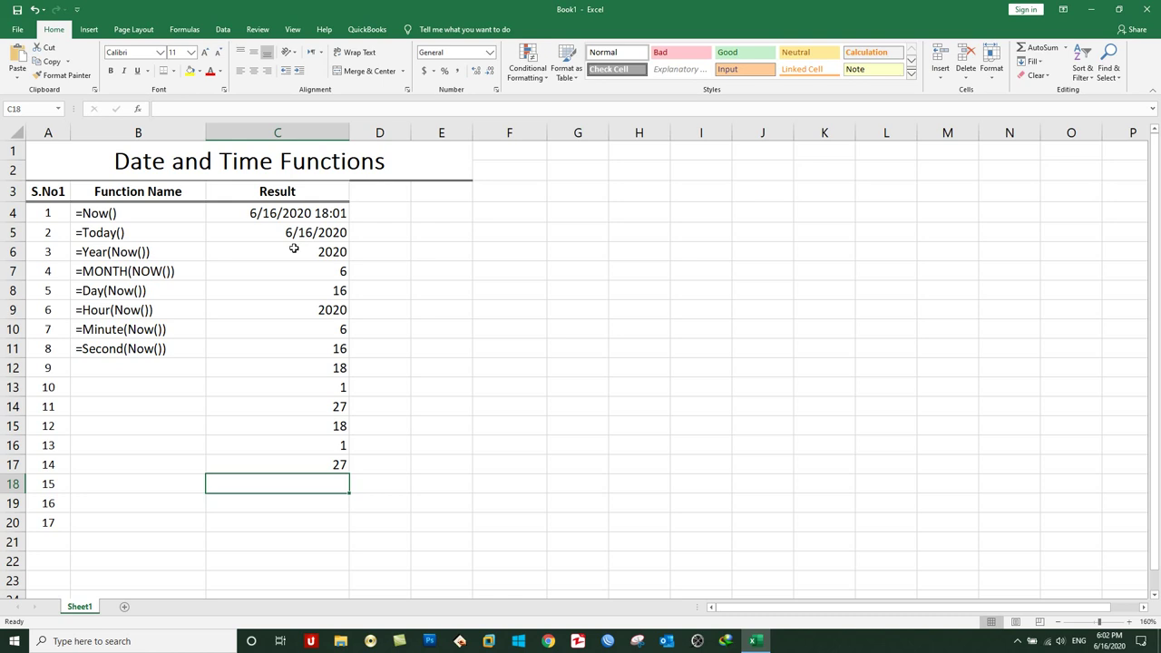
type("=year")
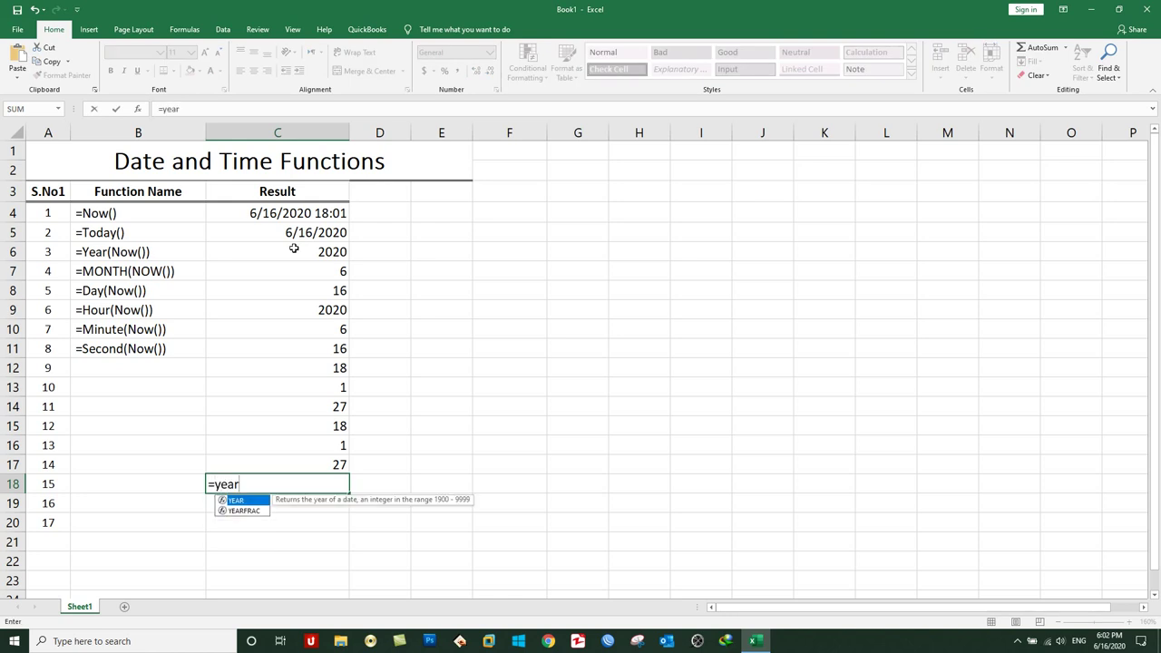
type("(a")
key("BackSpace")
type("now())")
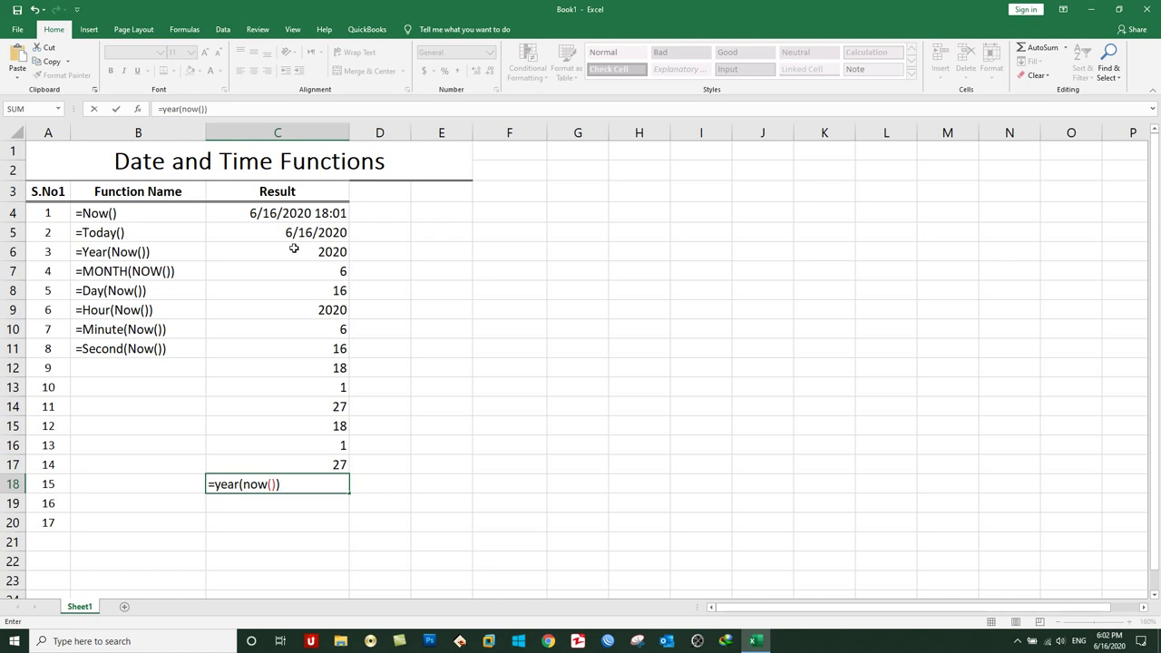
type("-10")
key("Return")
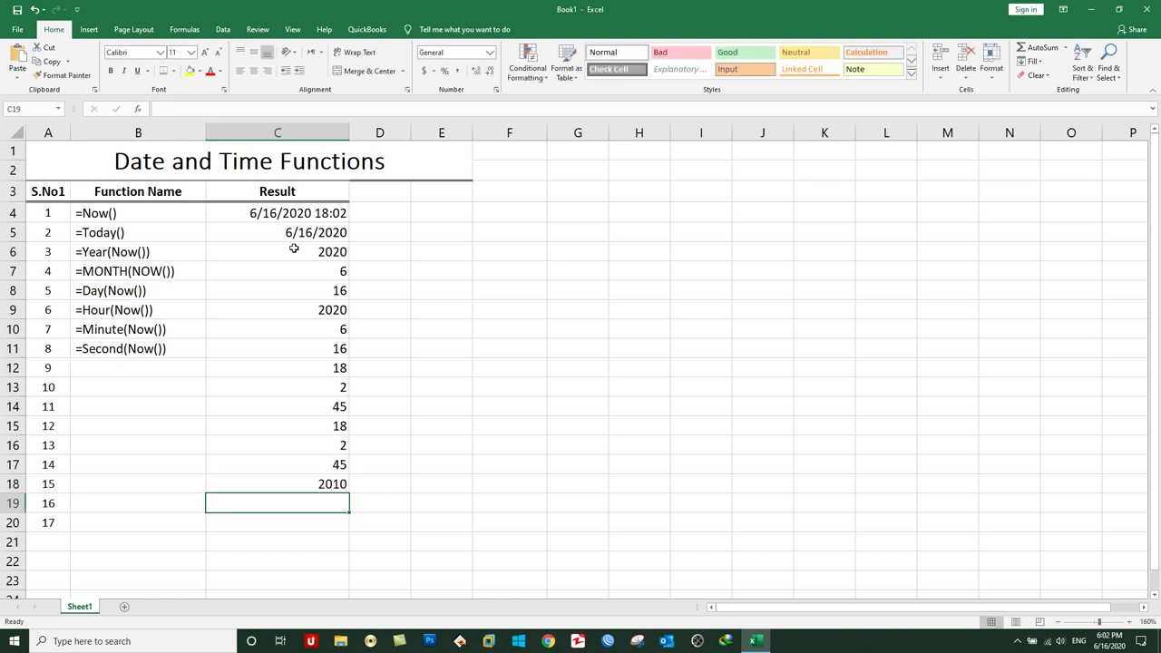
key("Up")
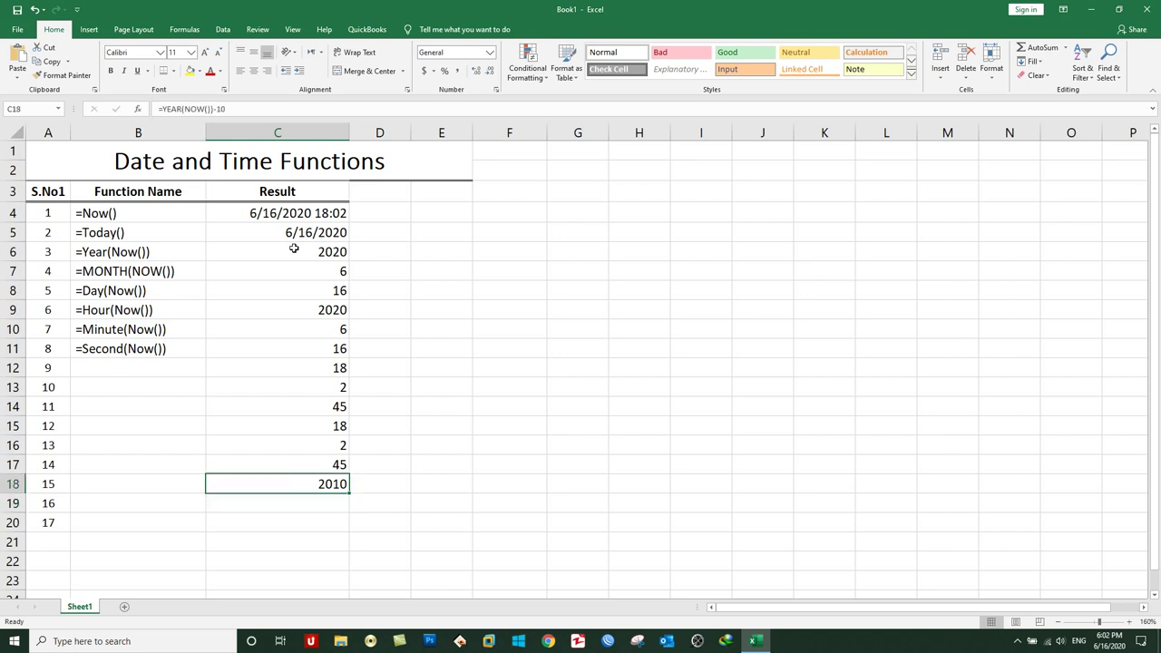
key("F2")
key("Escape")
double_click(311, 485)
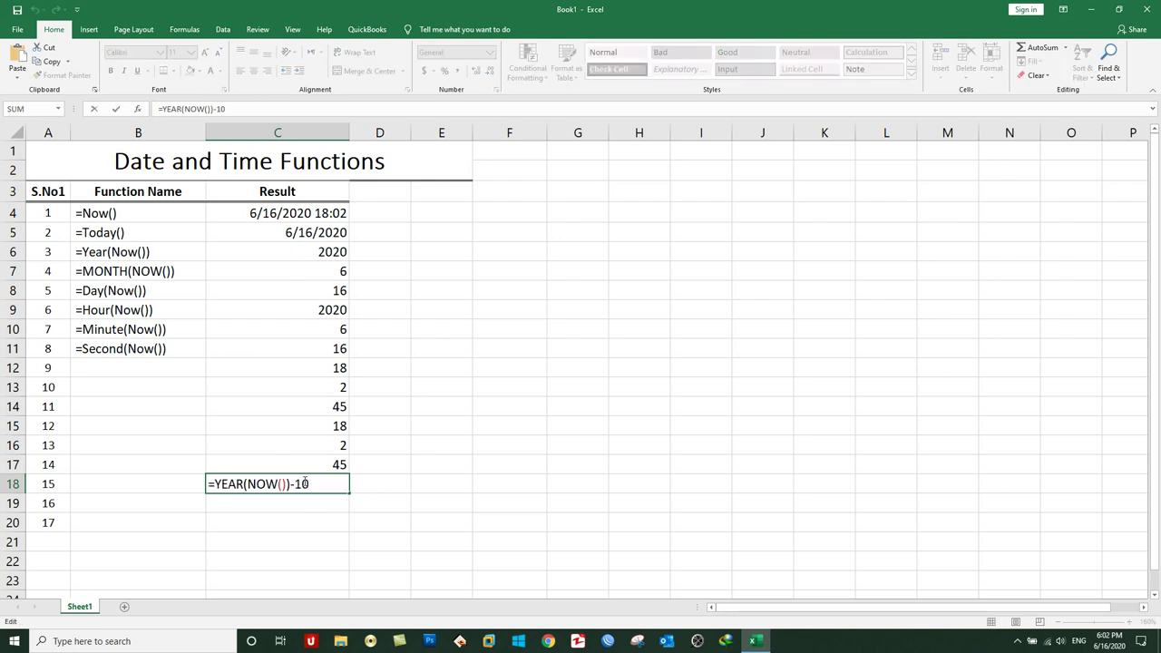
key("Escape")
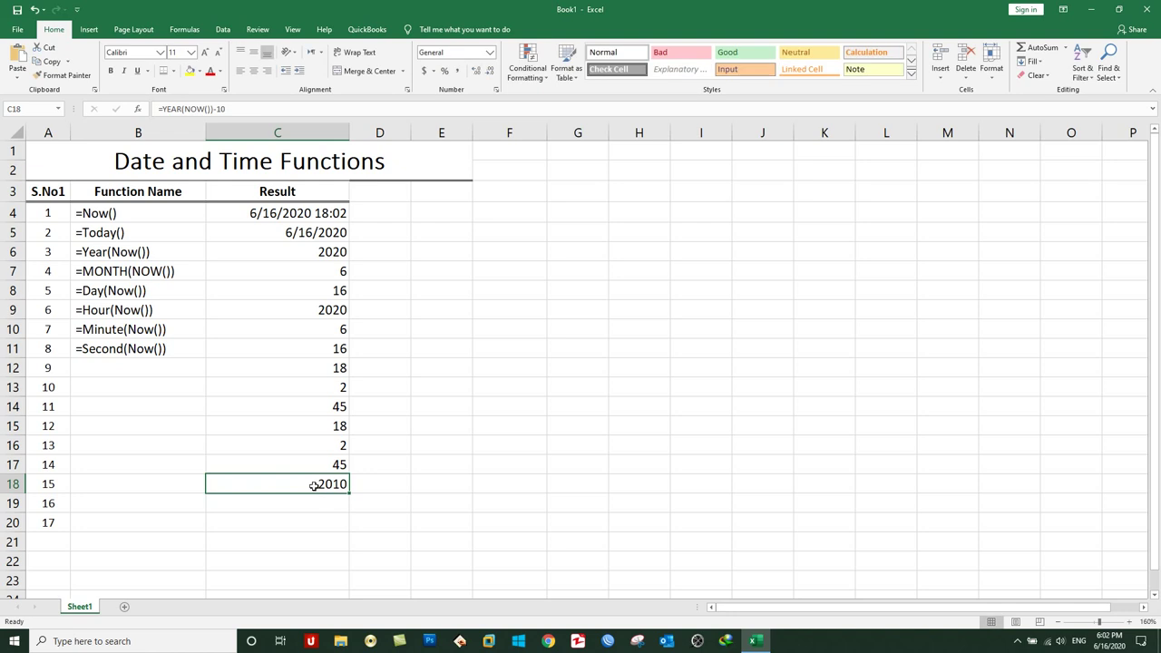
double_click(311, 485)
key("Escape")
key("F2")
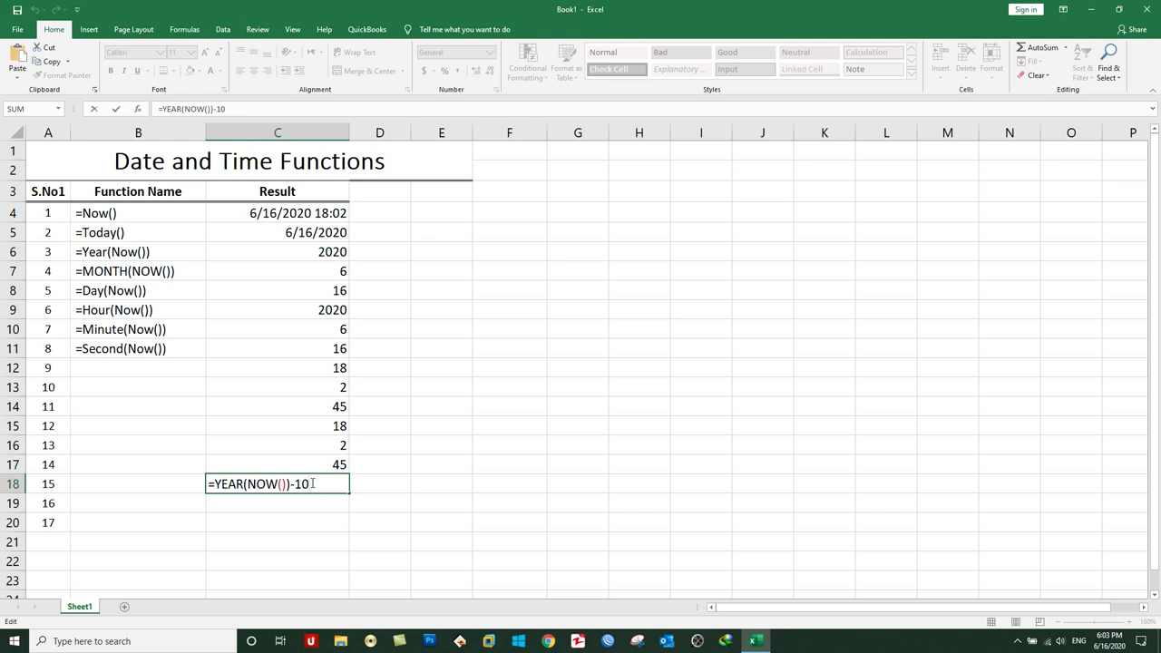
key("Escape")
left_click(318, 501)
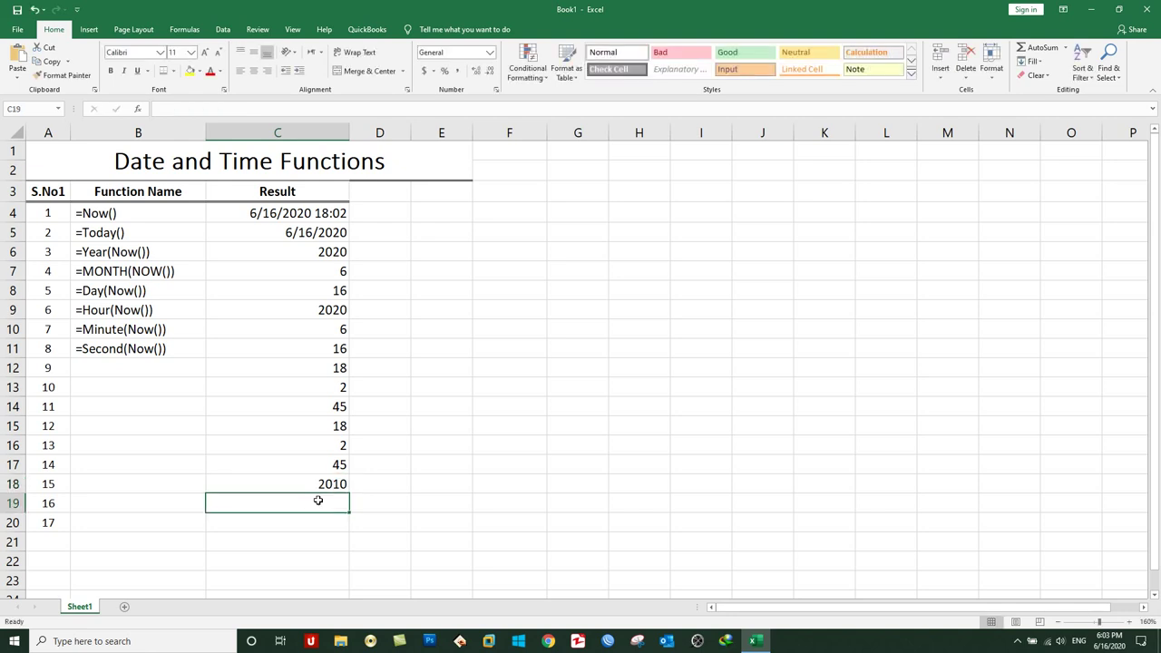
Enter =YEAR(NOW())+10 in C19 to return 2030.
type("=year")
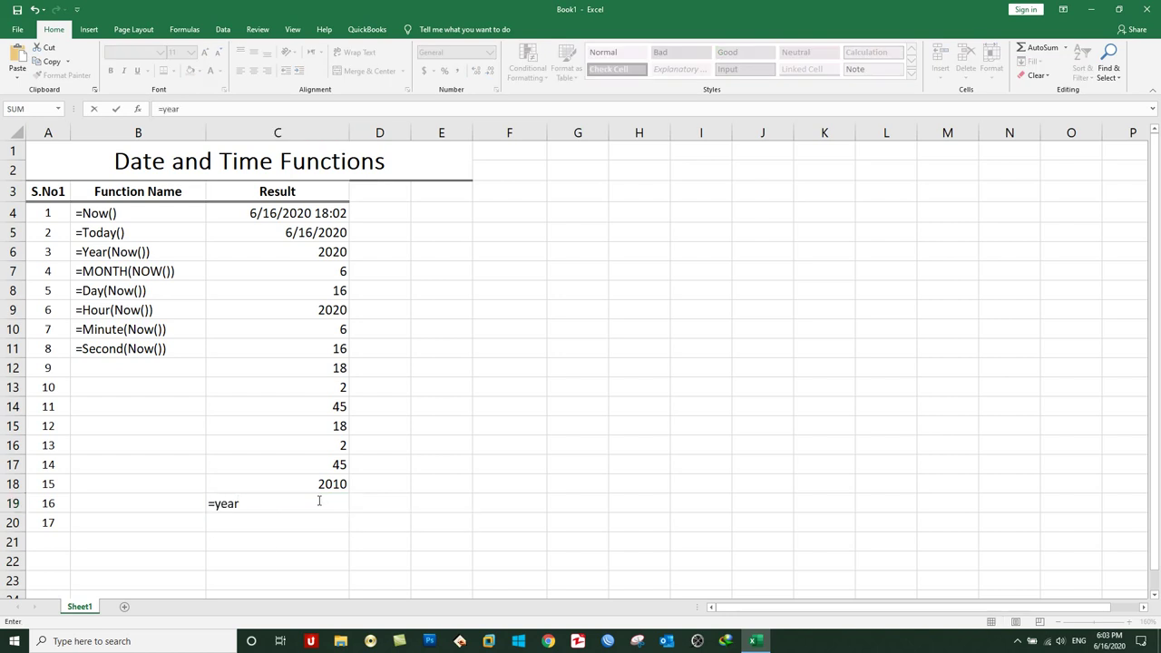
type("(now())")
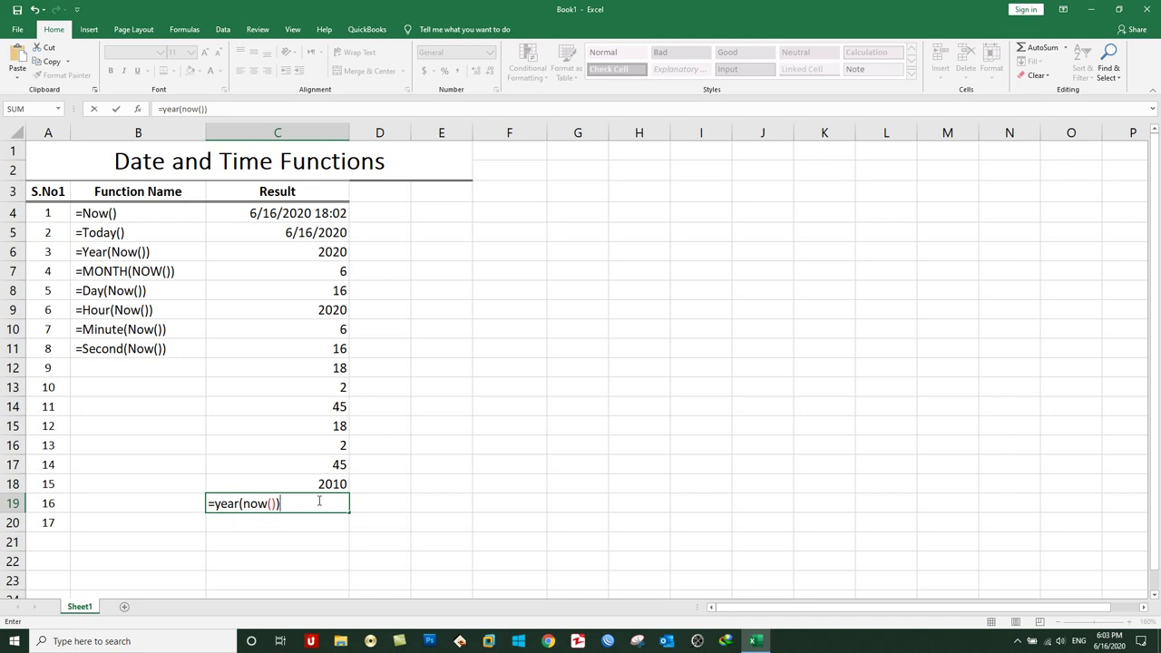
type("+10")
key("Return")
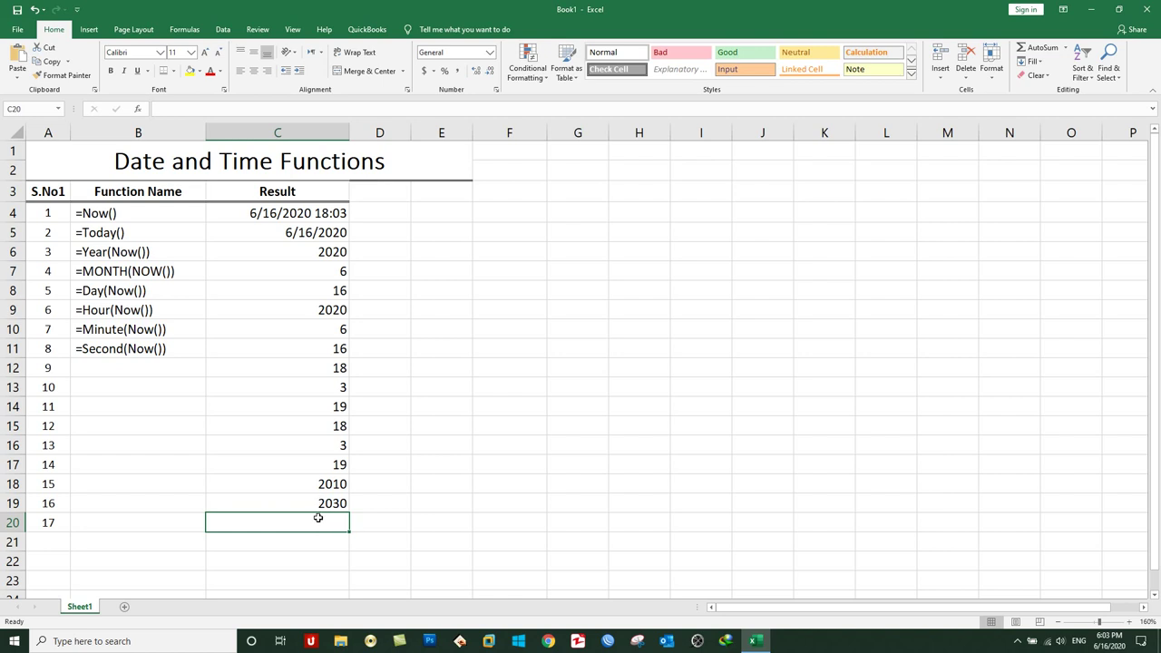
Replace a MONTH attempt with =DAY(NOW())-10 in C20, returning 6.
type("=month(now()")
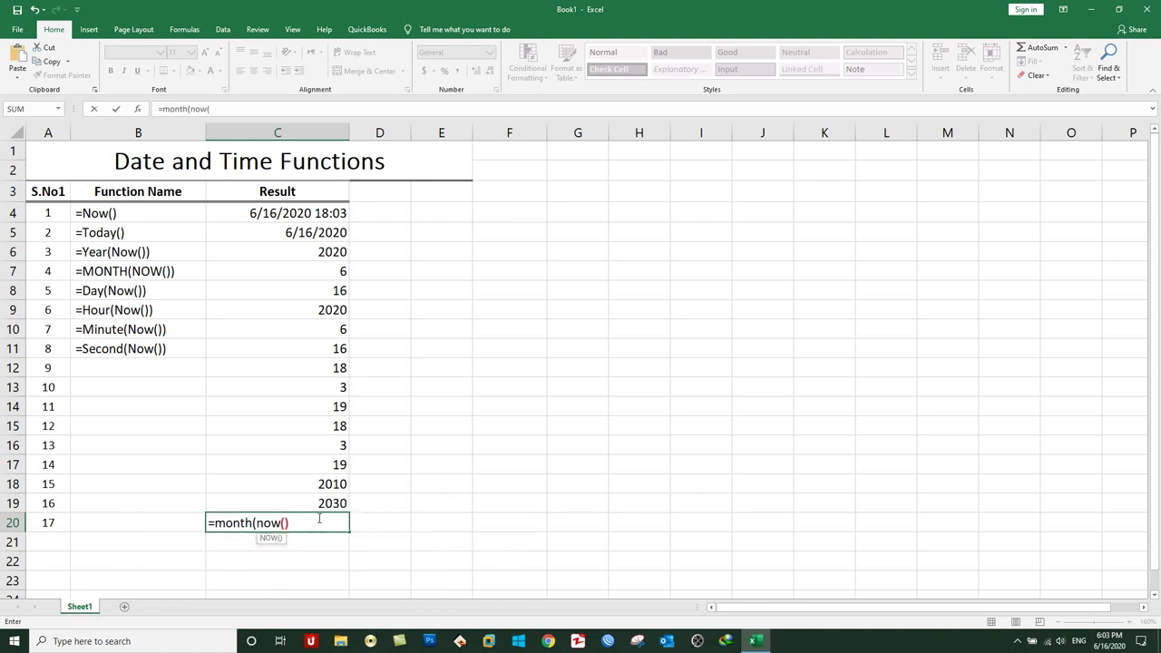
type(")")
type("-10")
key("BackSpace")
key("BackSpace")
key("BackSpace")
key("BackSpace")
key("BackSpace")
key("BackSpace")
key("BackSpace")
key("BackSpace")
key("BackSpace")
key("BackSpace")
key("BackSpace")
type("day(now())")
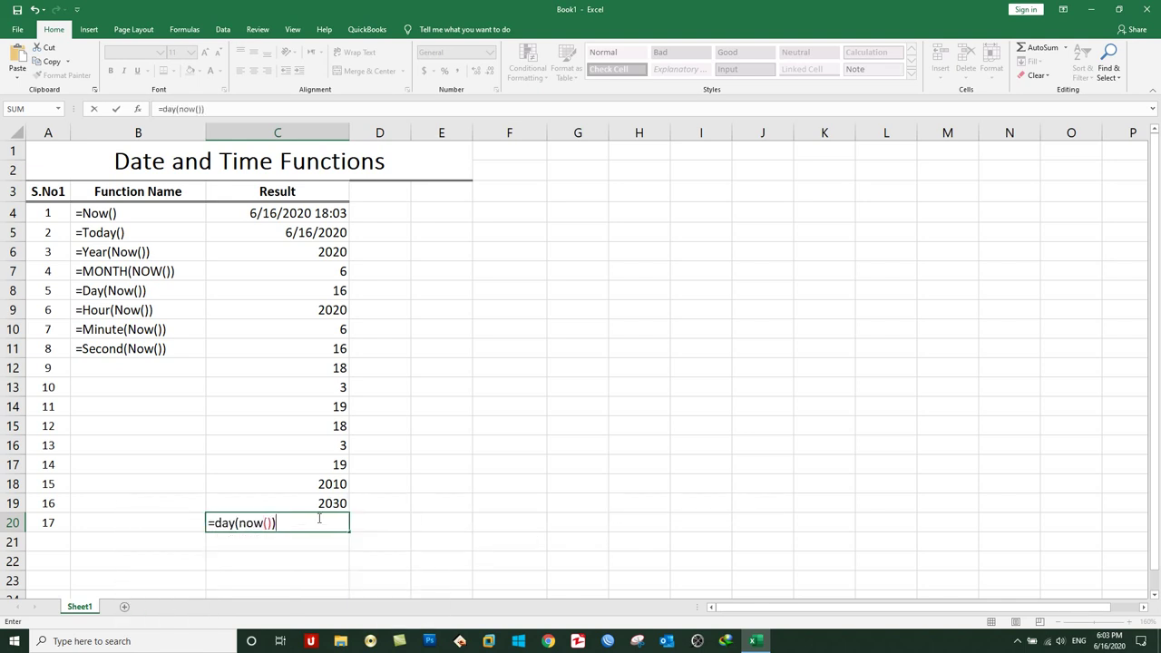
type("-10")
key("Return")
Reopen C20 to display its DAY formula, then move down to C21.
left_click(318, 518)
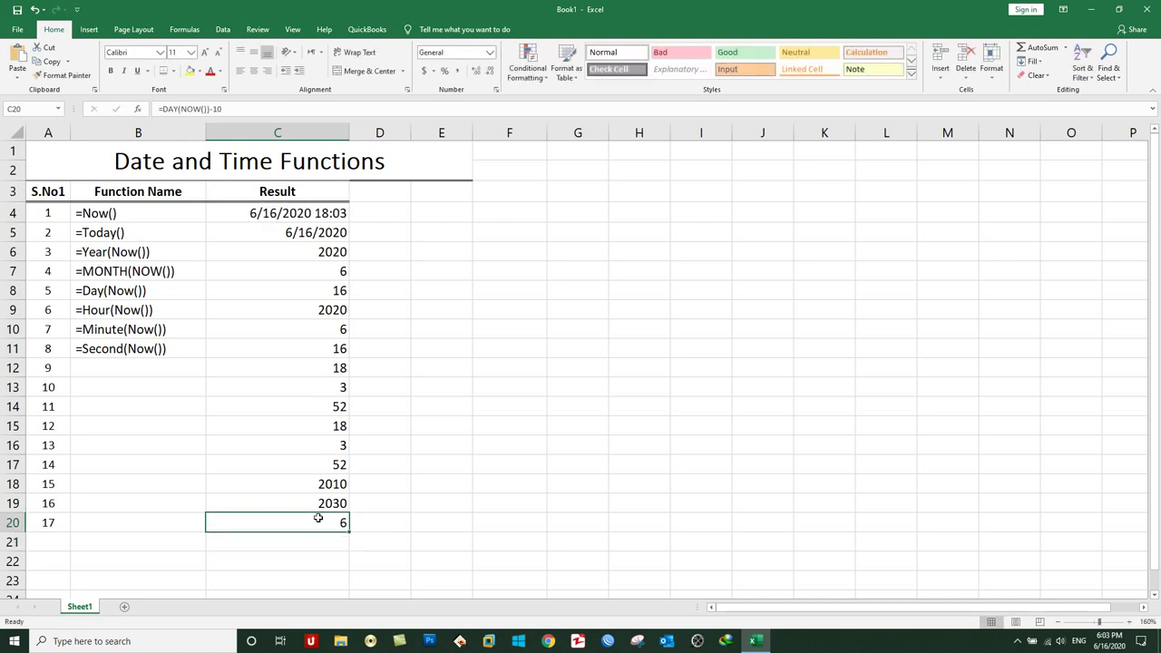
double_click(318, 519)
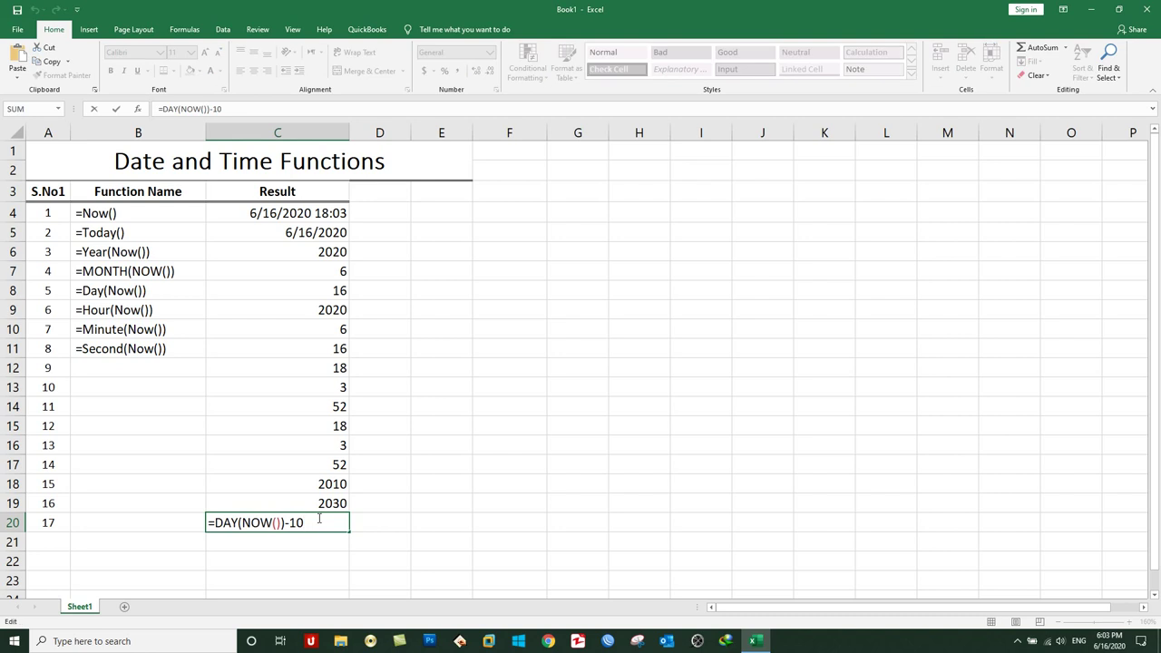
key("Return")
left_click(318, 518)
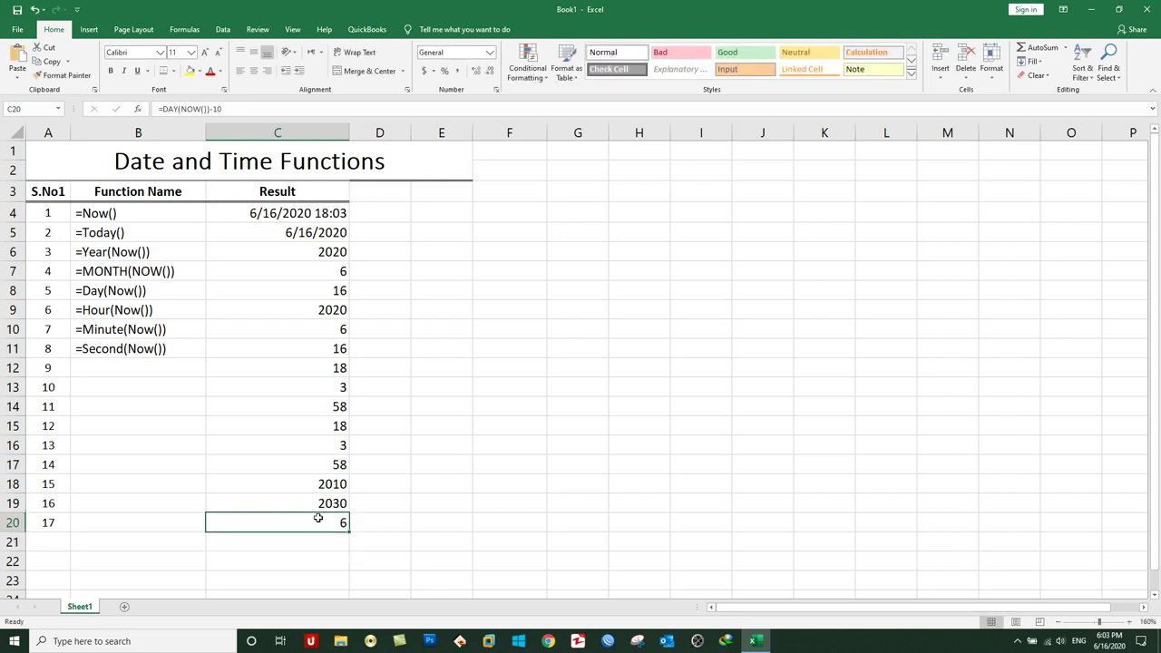
key("Right")
key("Left")
key("Down")
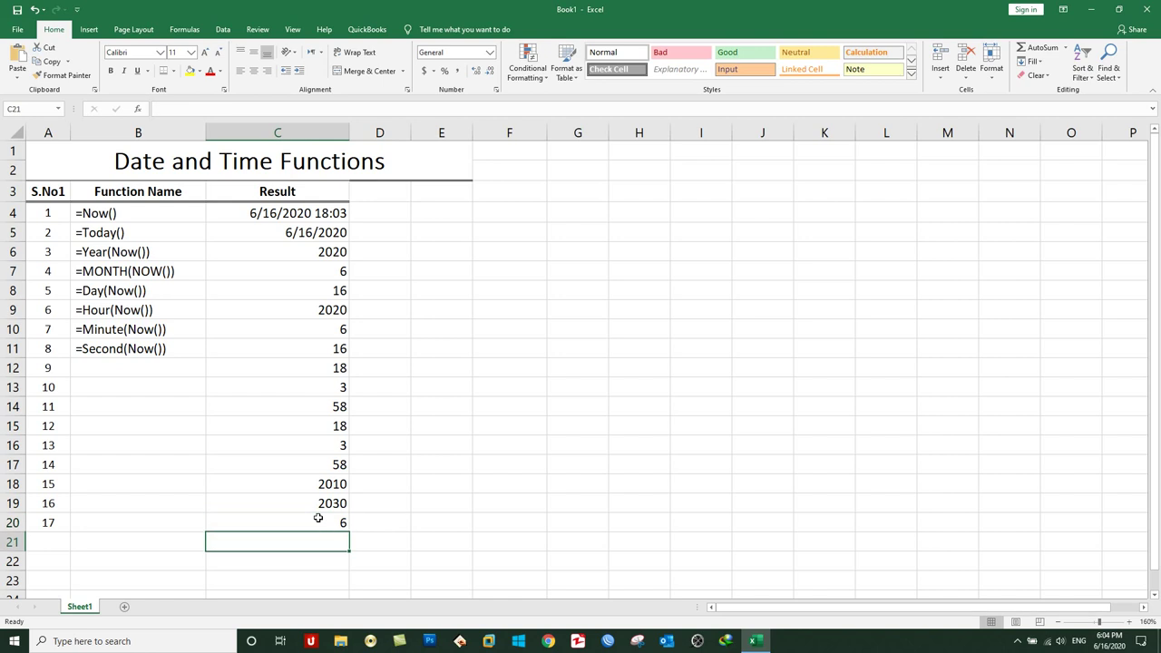
Enter =HOUR(NOW())-3 in C21, then correct the offset to +3 so it returns 21.
type("=hou")
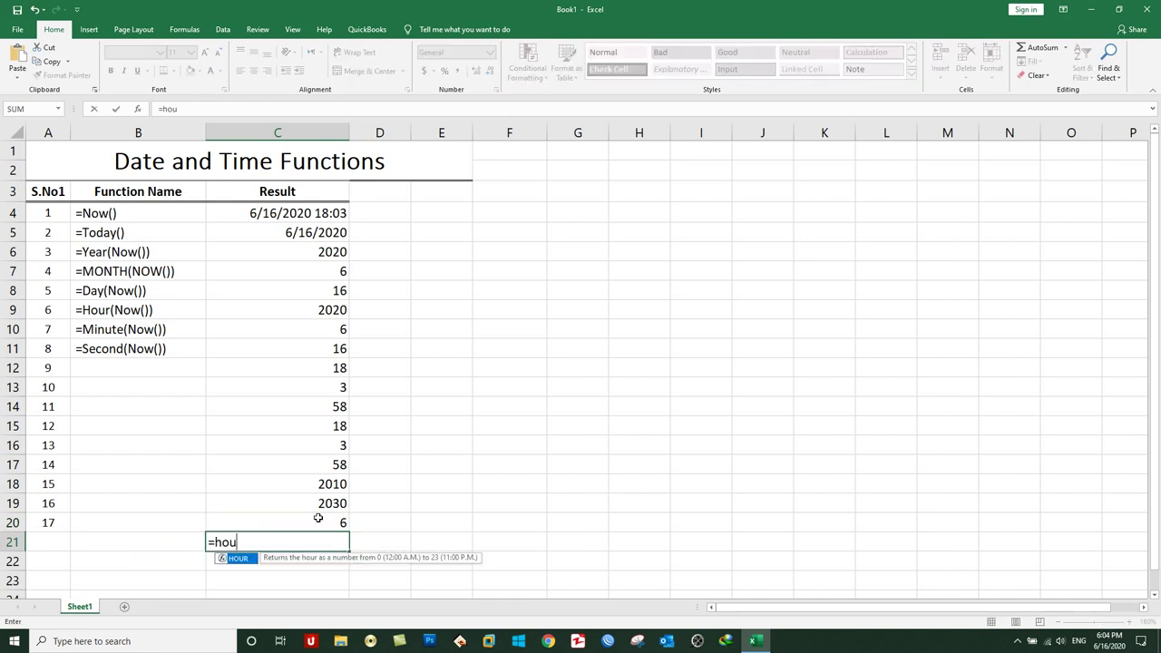
key("Tab")
type("now())")
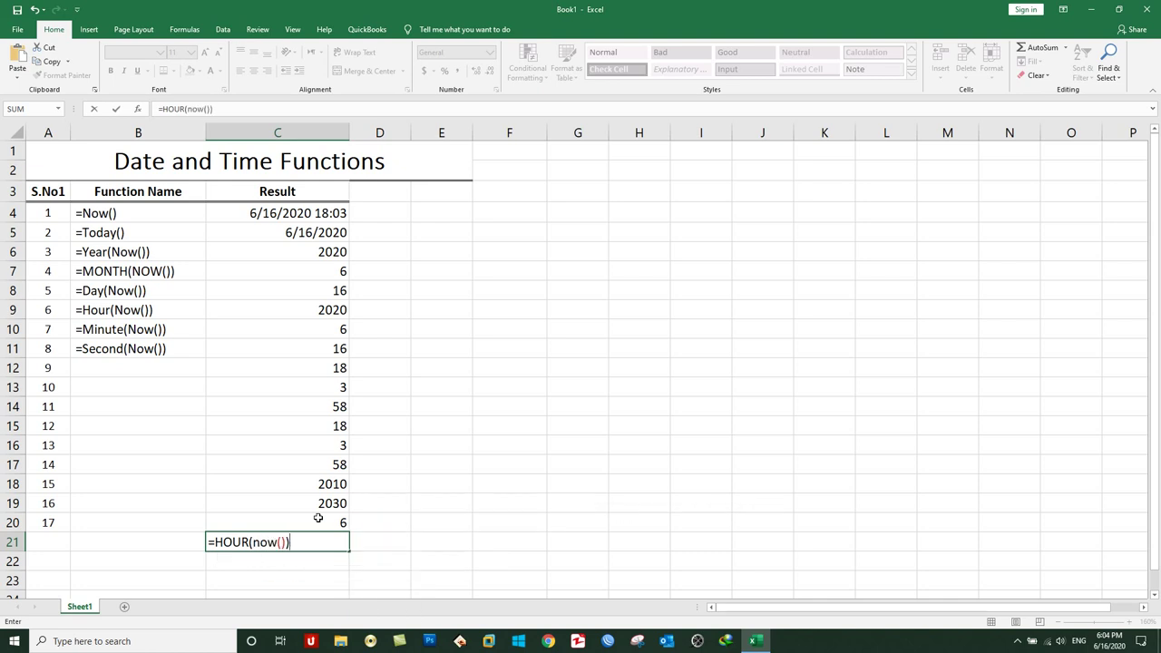
type("-3")
key("Return")
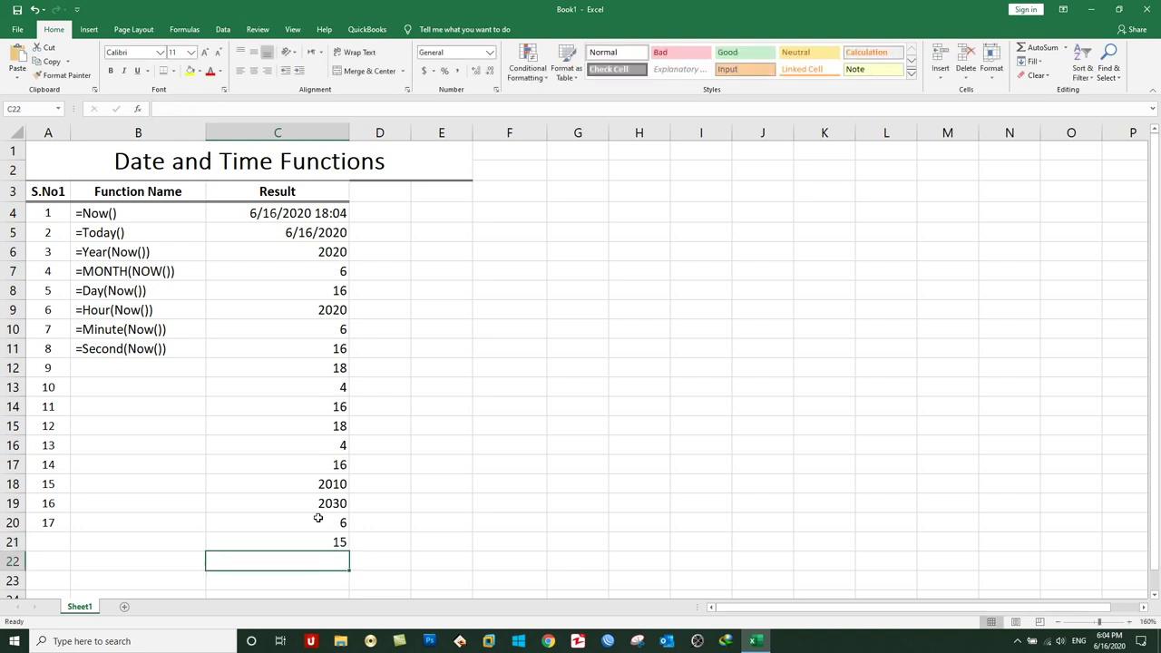
key("Up")
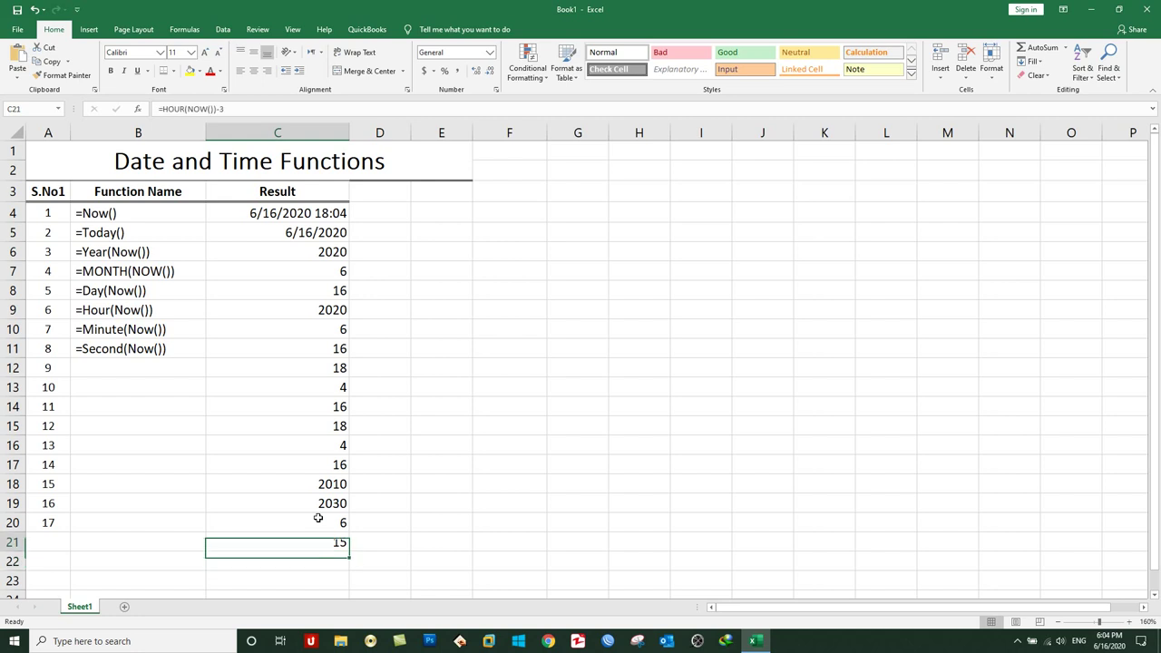
key("F2")
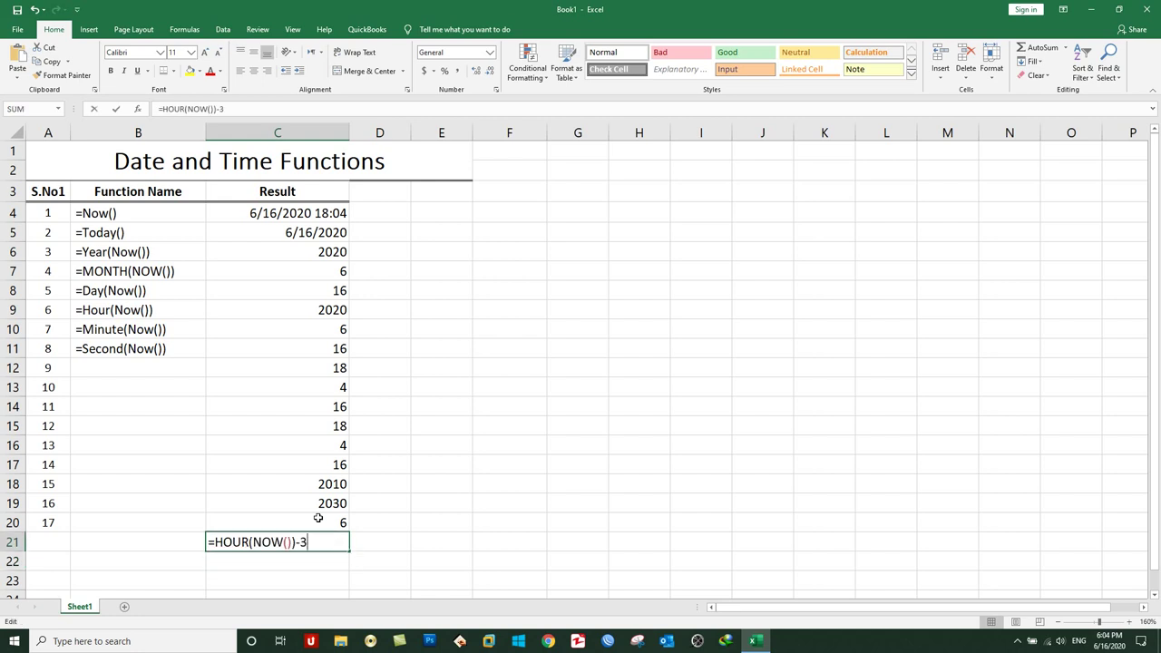
key("BackSpace")
key("BackSpace")
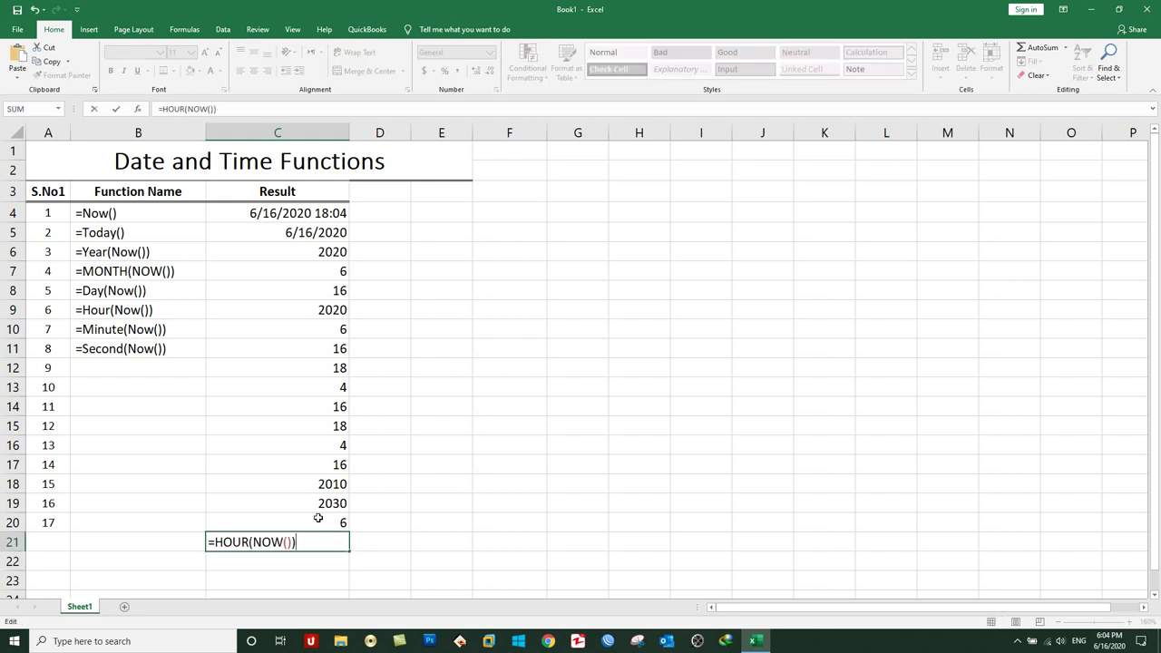
type("+3")
key("Return")
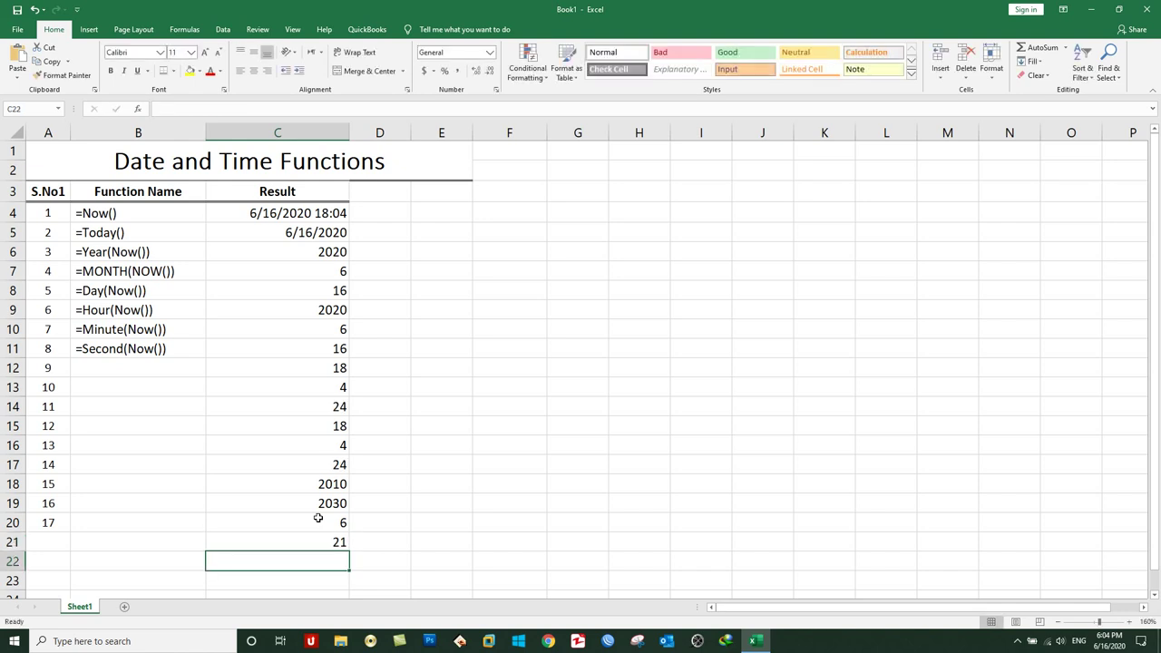
key("Up")
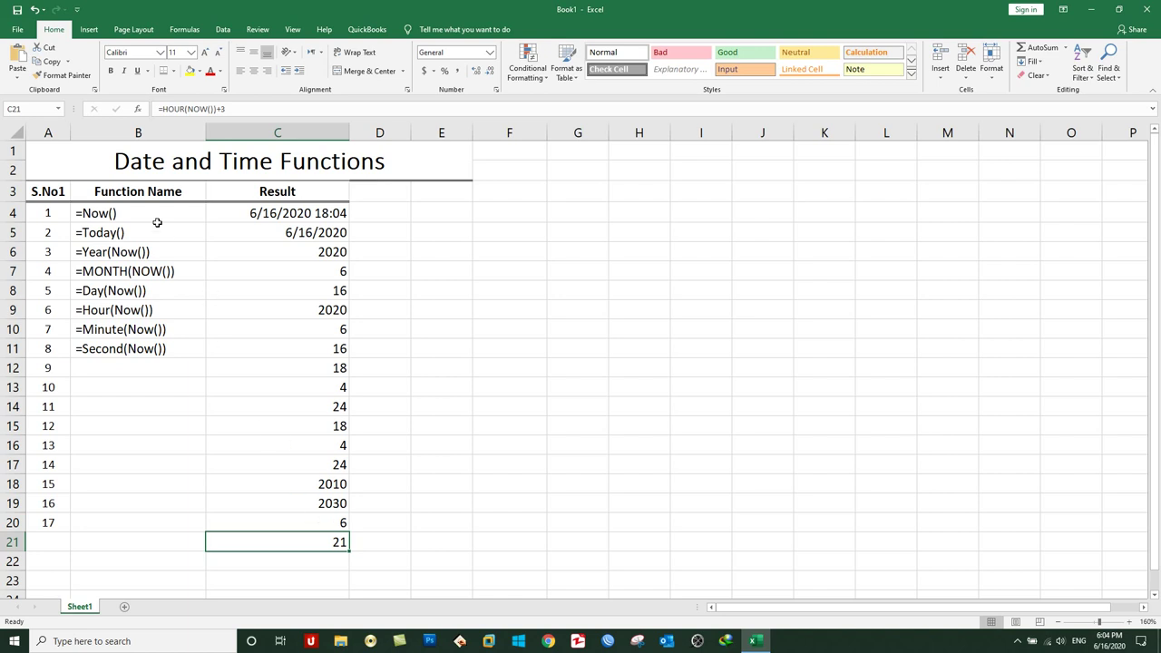
left_click_drag(151, 219, 158, 349)
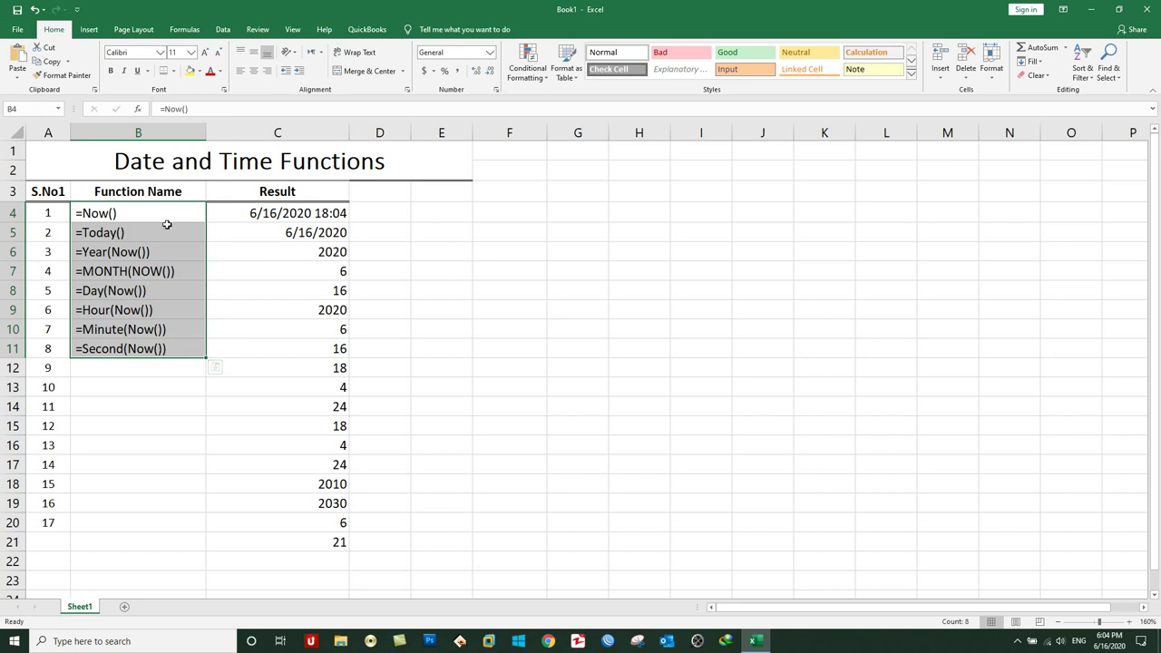
left_click_drag(167, 221, 290, 535)
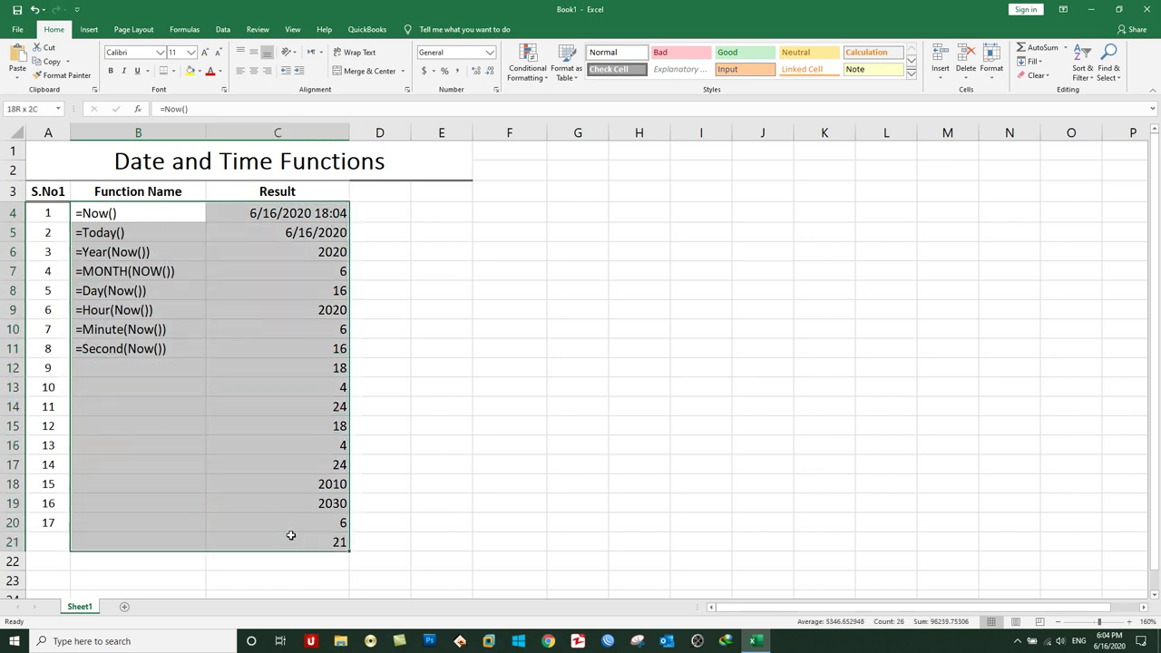